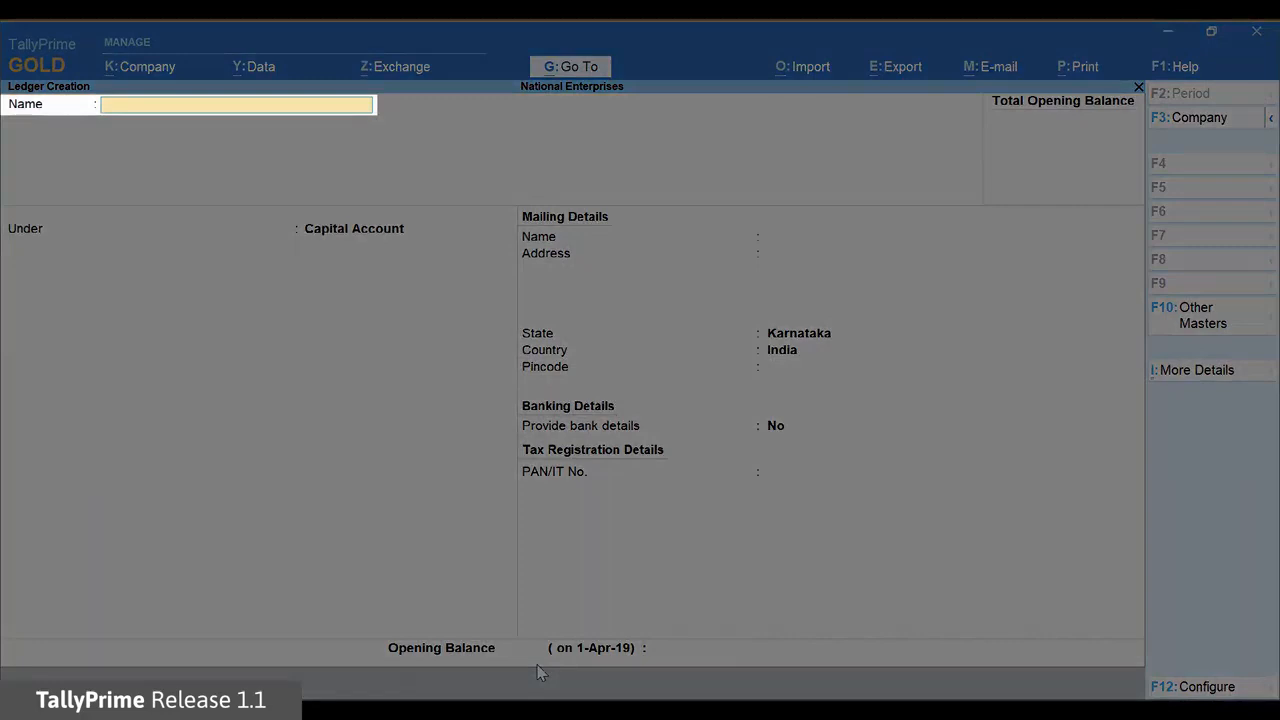
Enter 'Bank of Baroda' as the ledger name and select the Bank Accounts group
type("Bank of Baroda")
key("Return")
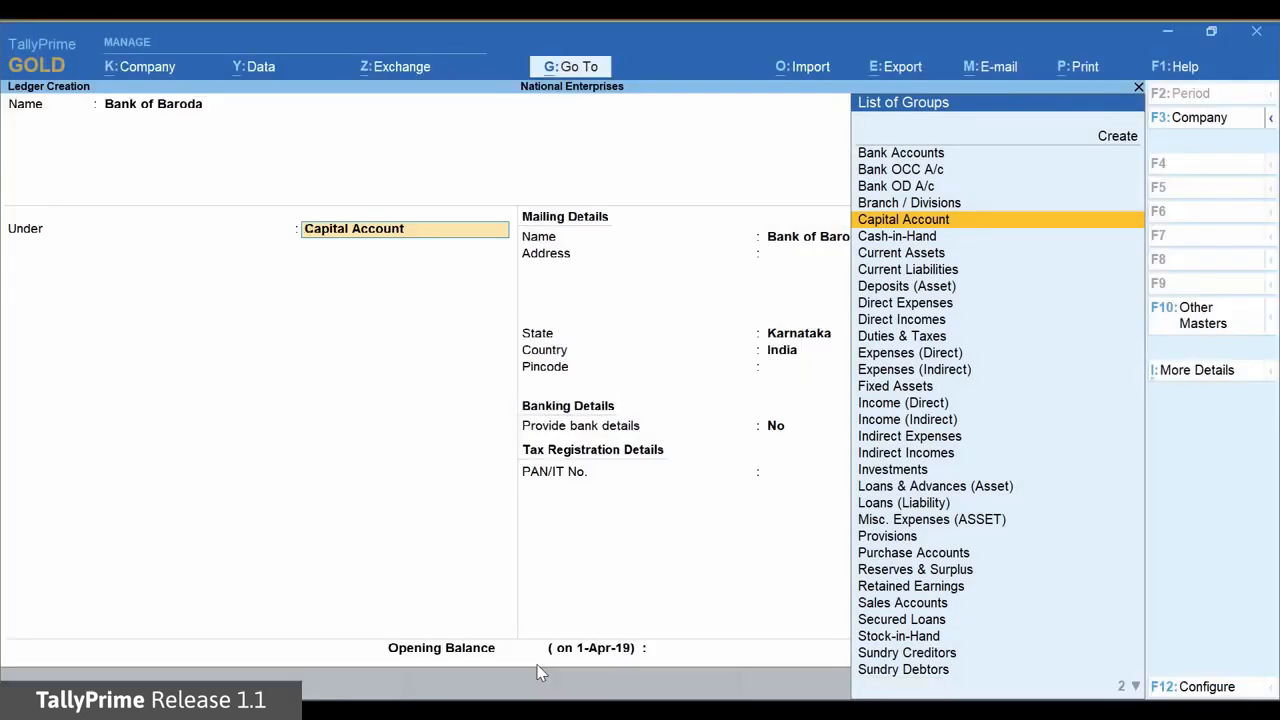
key("Up")
key("Up")
key("Up")
key("Up")
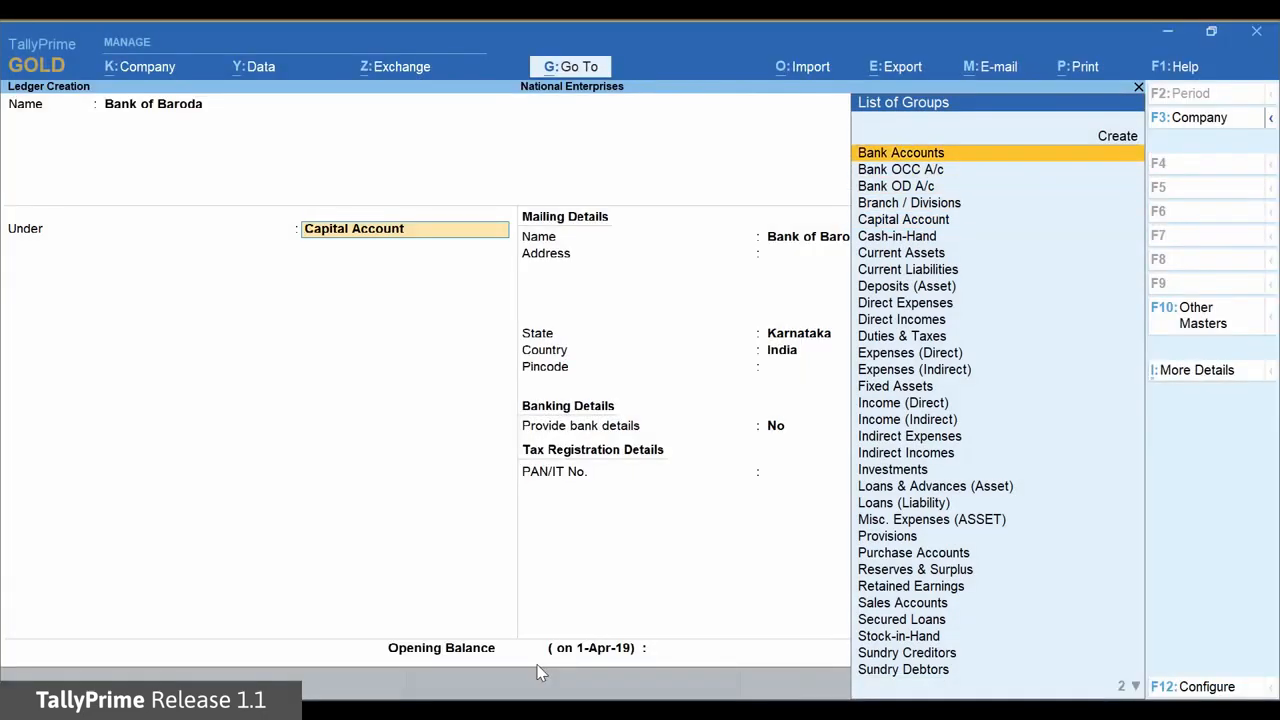
key("Return")
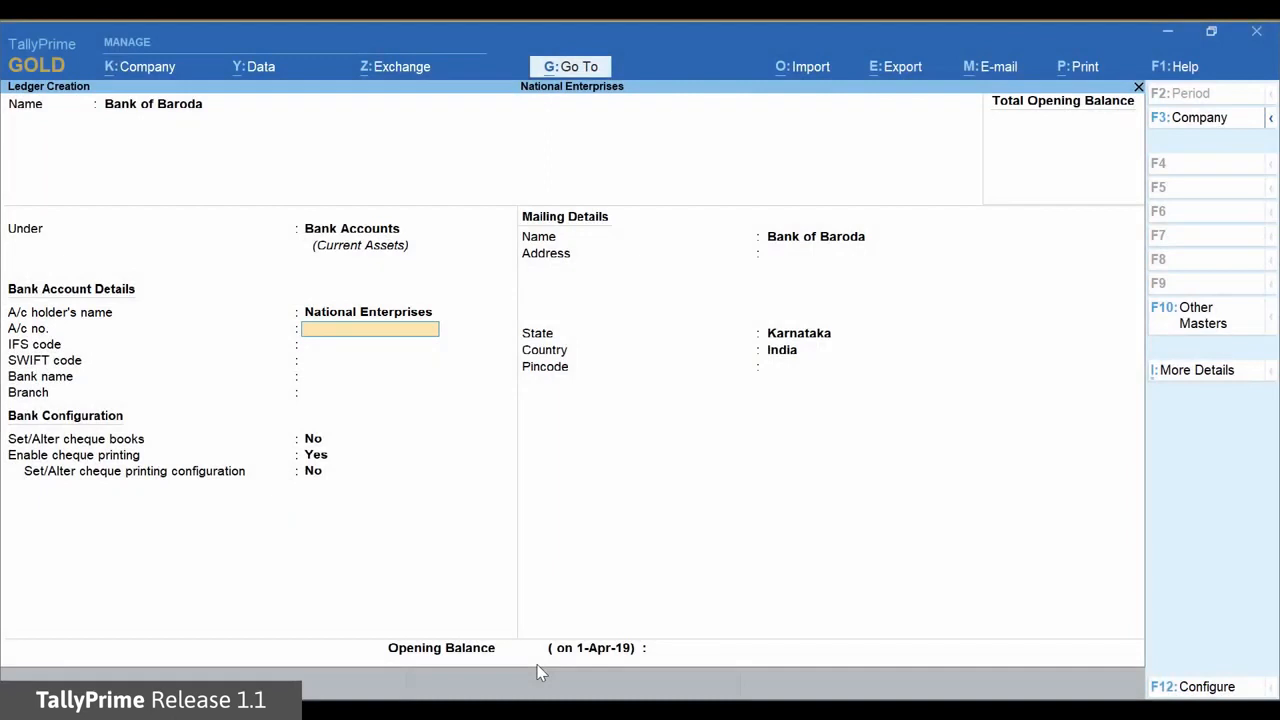
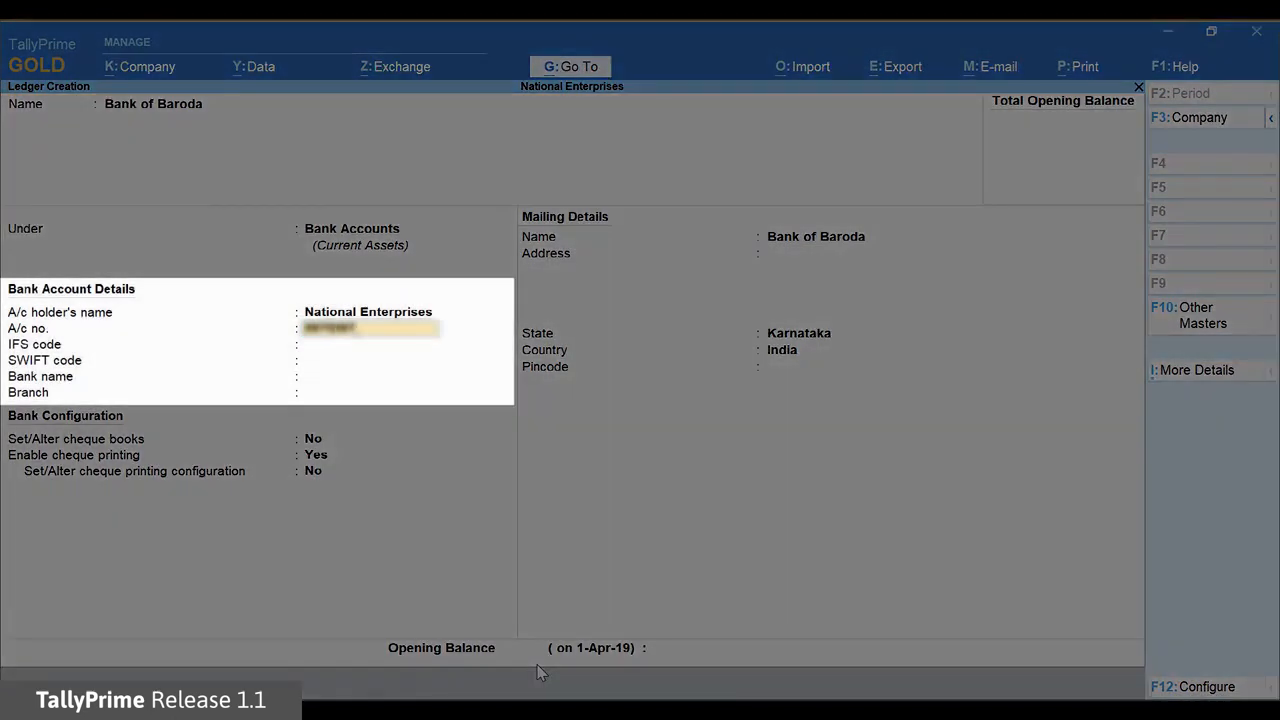
Enter the bank account number and IFS code BARB0JAYANA
key("Return")
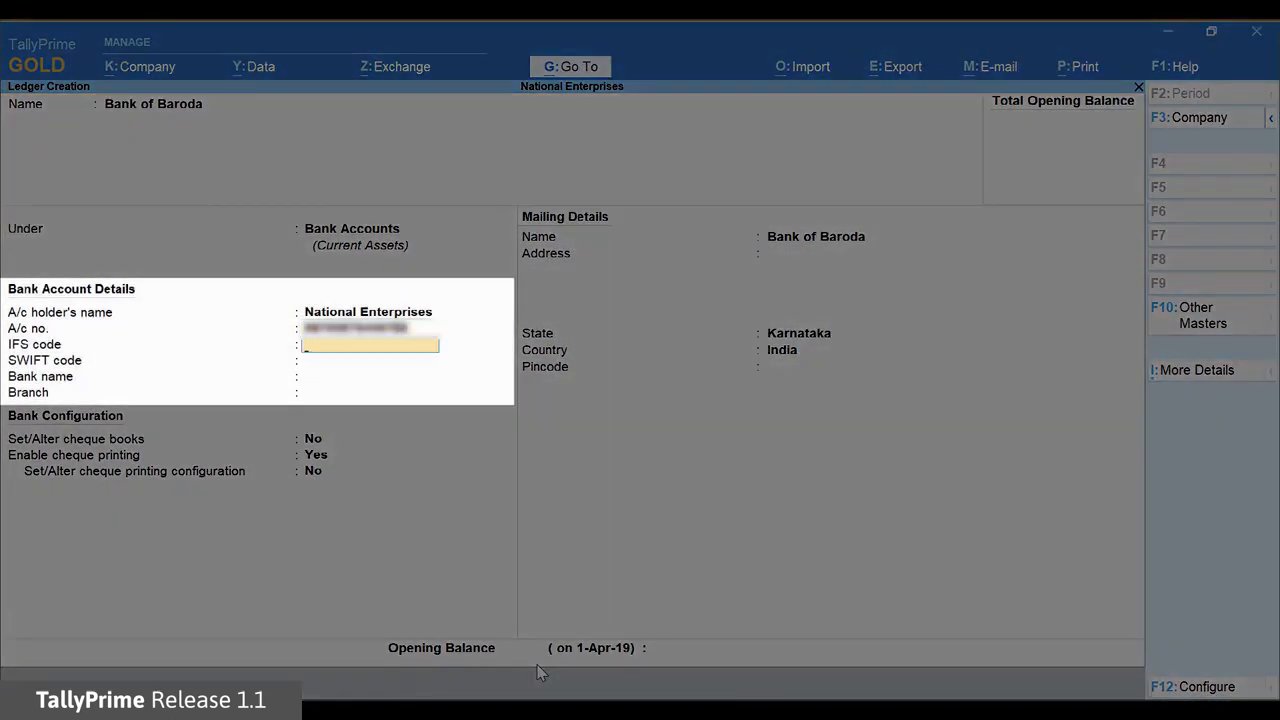
type("BARB0JAYANA")
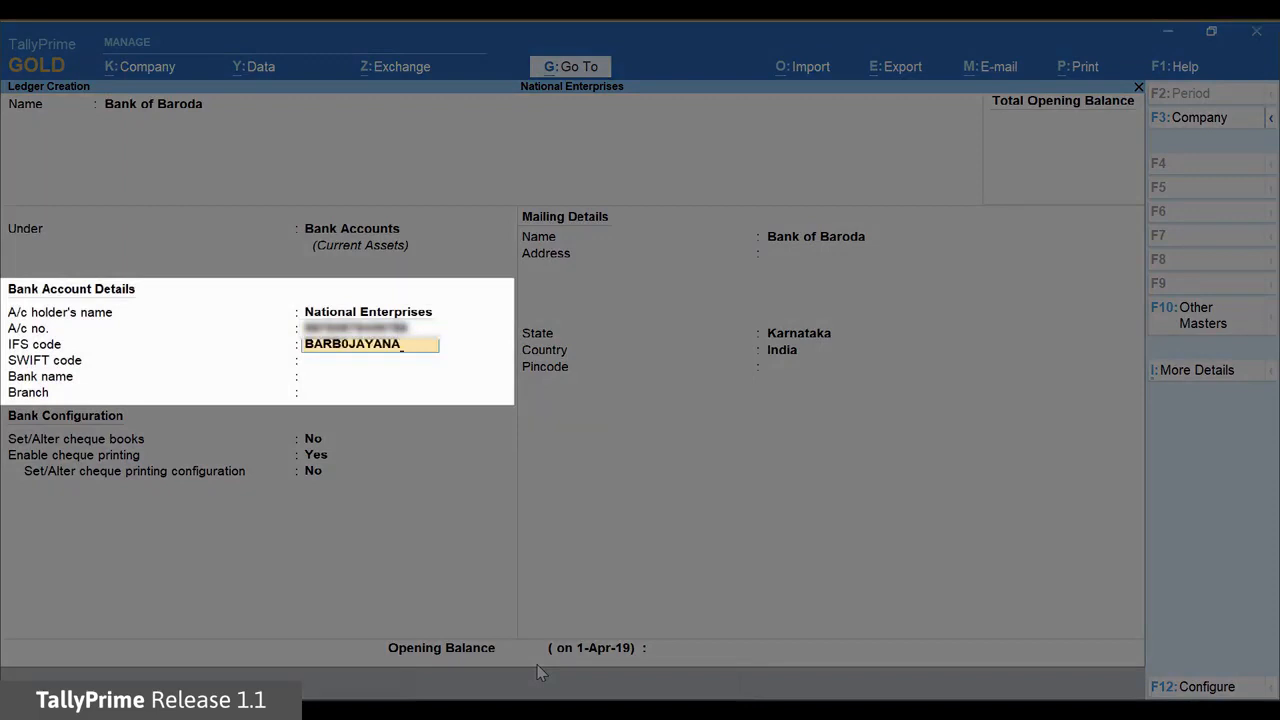
key("Return")
key("Return")
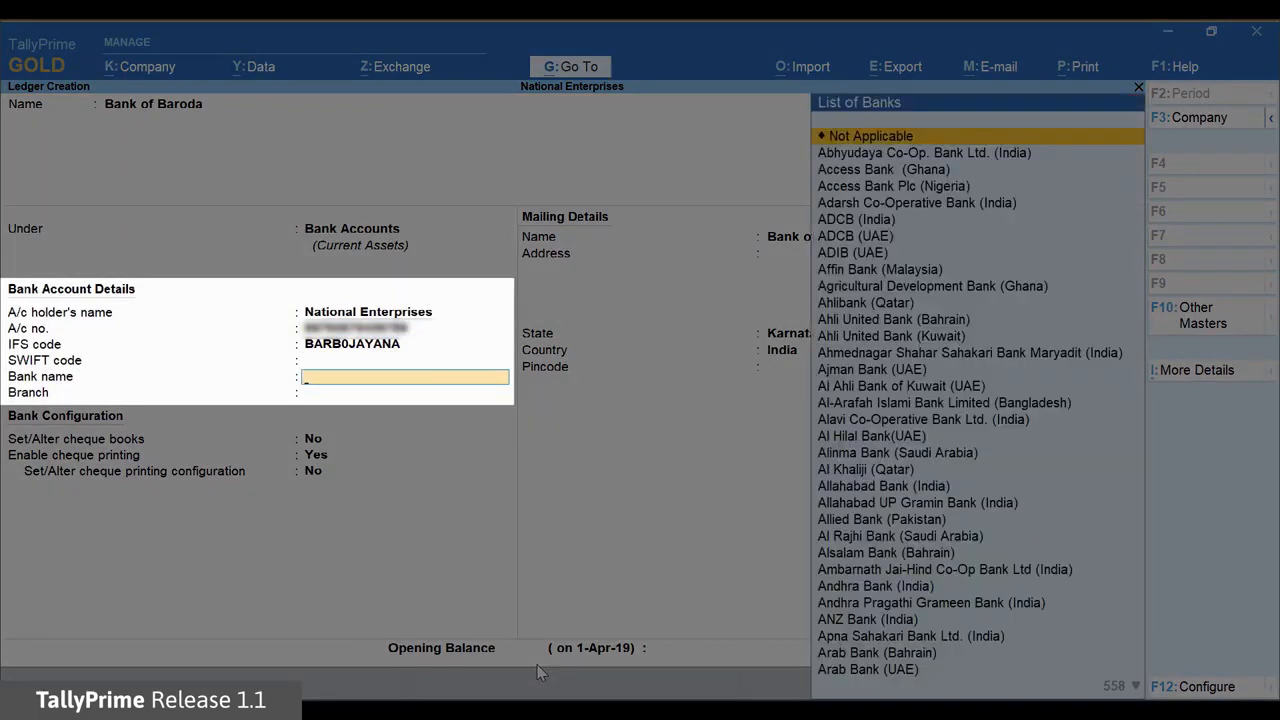
Select Bank of Baroda (India) as the bank, with branch M G ROAD and the client code
type("BANK")
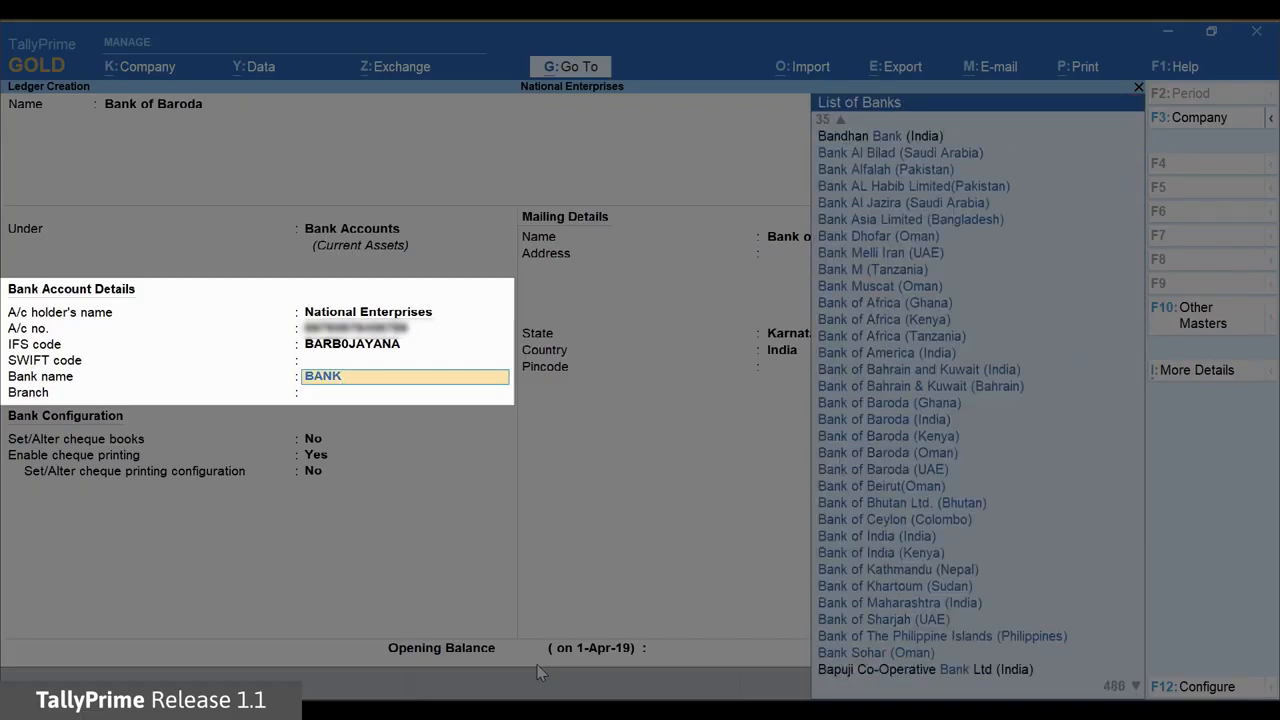
type(" OF")
key("Down")
key("Down")
key("Down")
key("Down")
key("Down")
key("Down")
key("Down")
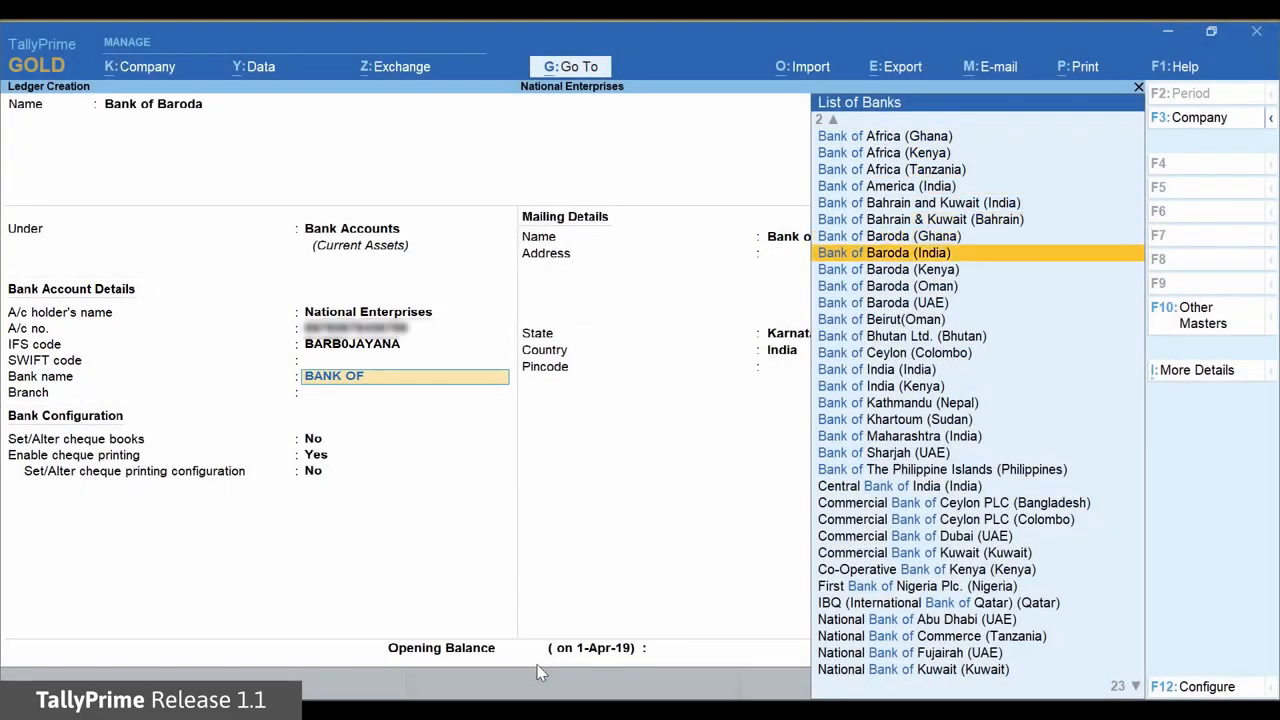
key("Return")
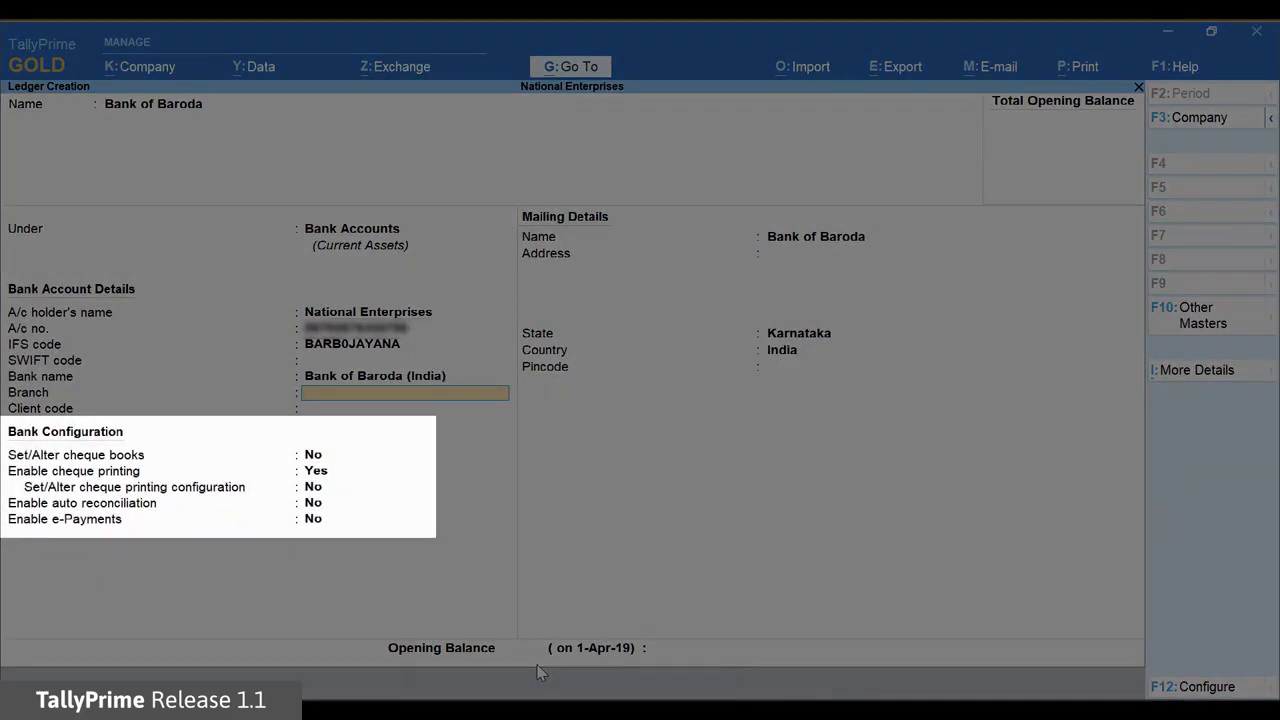
type("M")
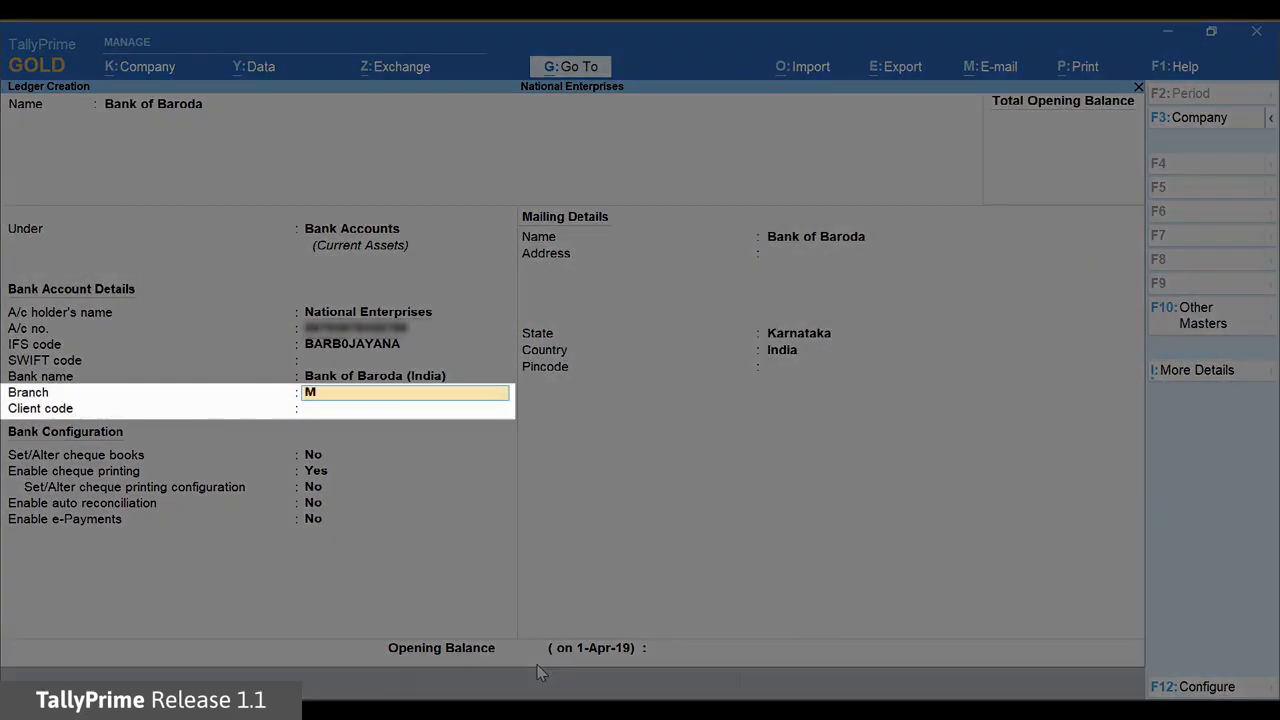
type(" G ROAD")
key("Return")
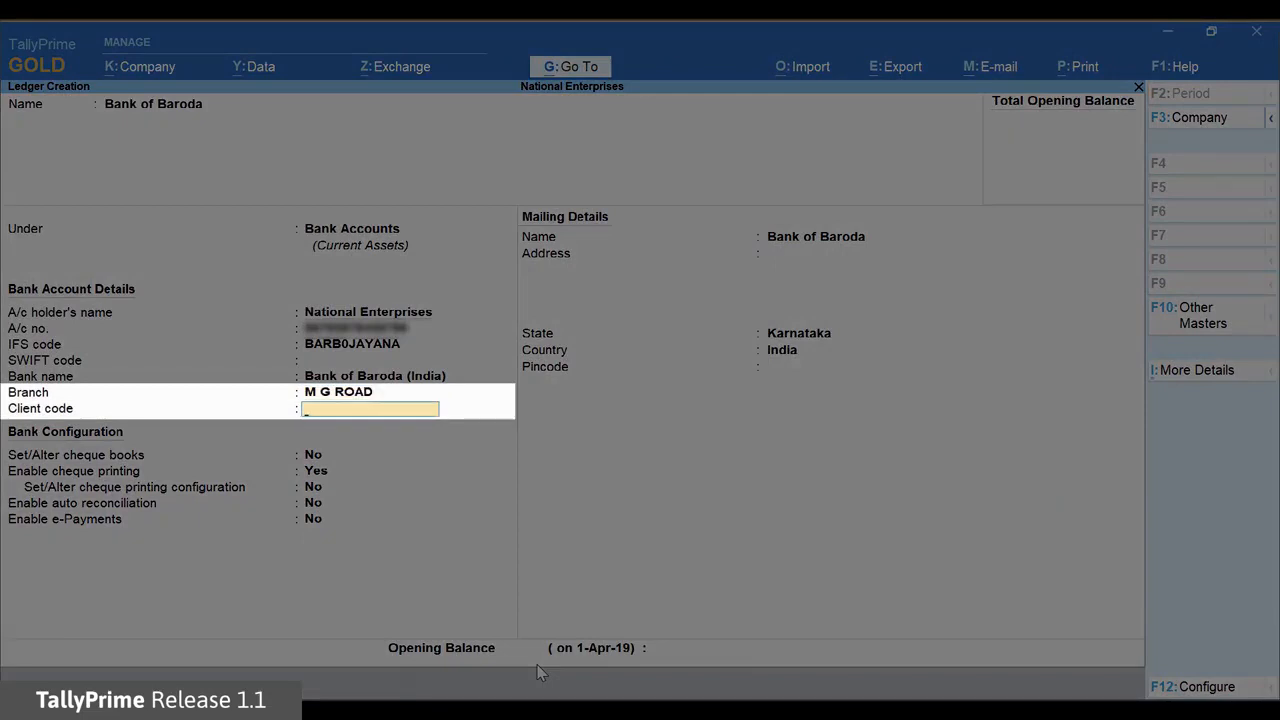
type("CC1234RT566")
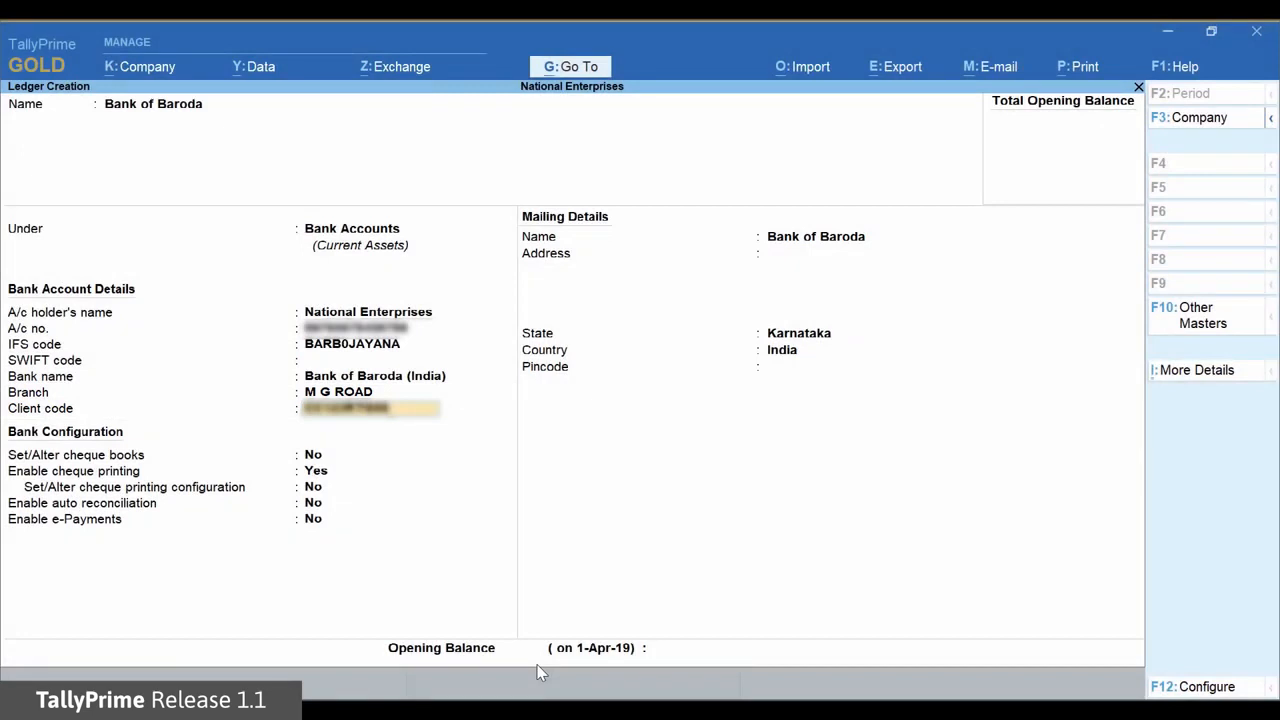
key("Return")
key("Return")
key("Return")
key("Return")
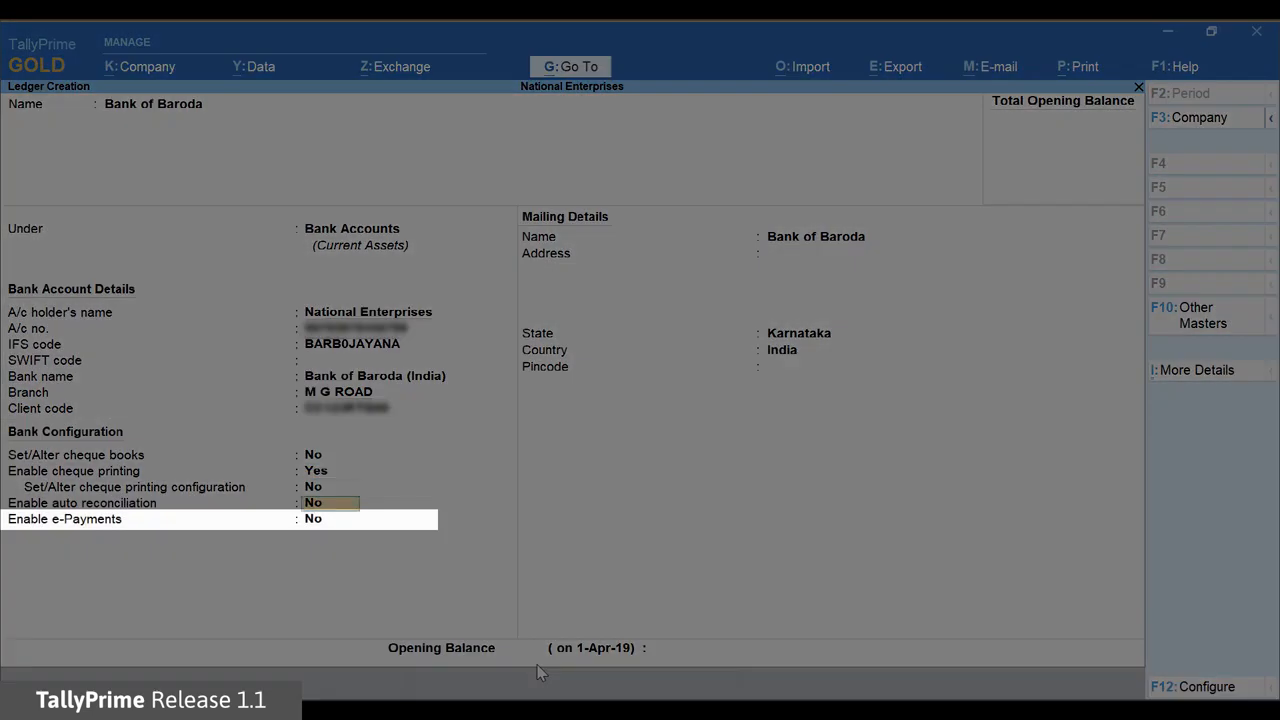
Set Enable e-Payments to Yes and get past the bulk payment help prompt
key("Return")
type("Y")
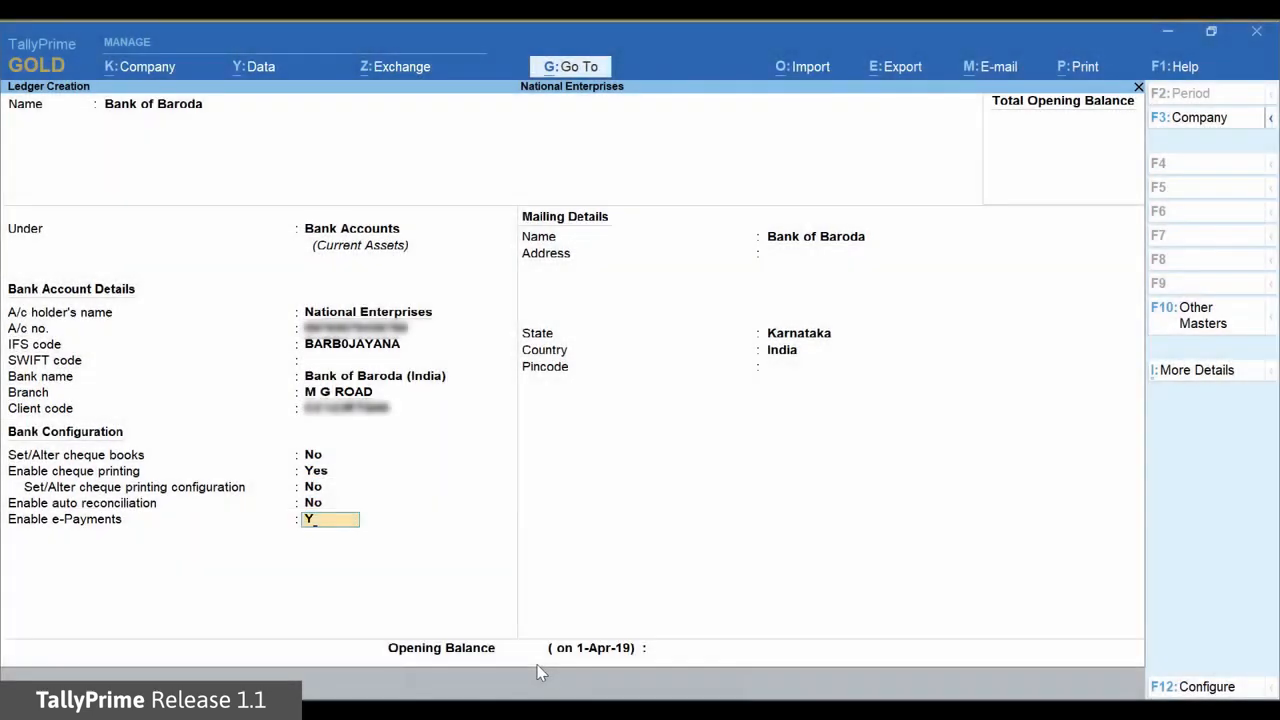
key("Return")
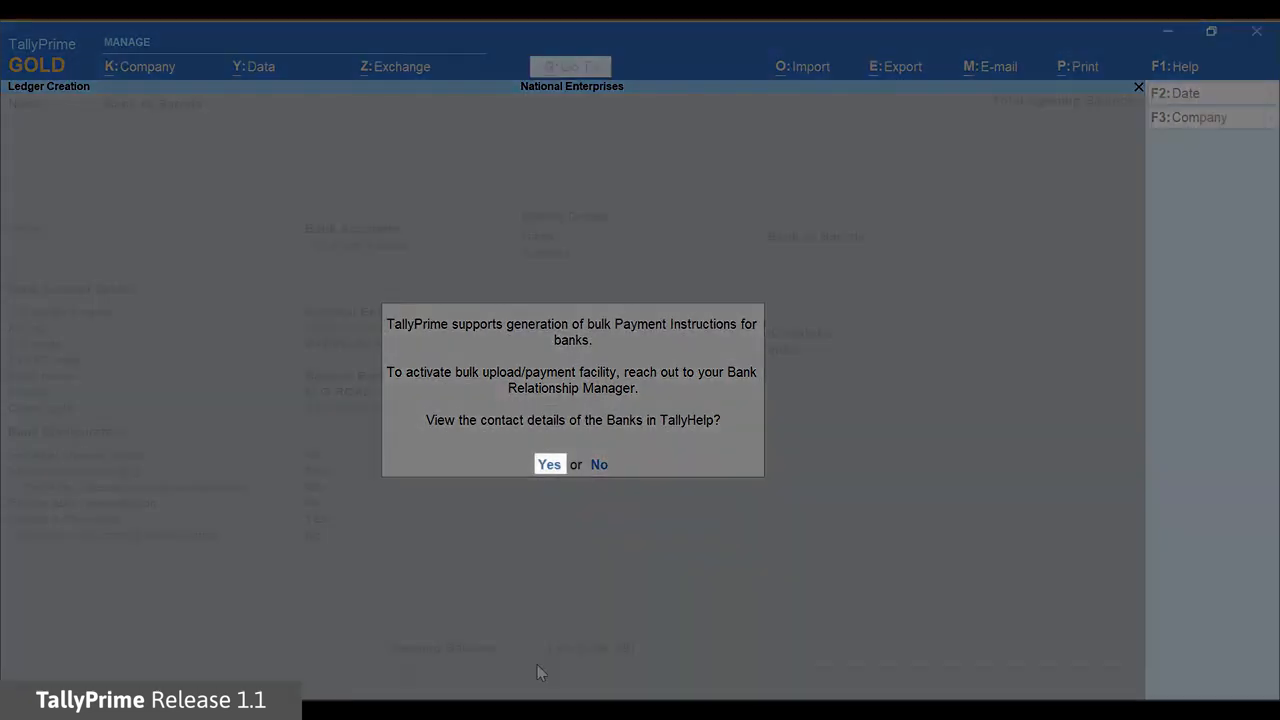
key("Return")
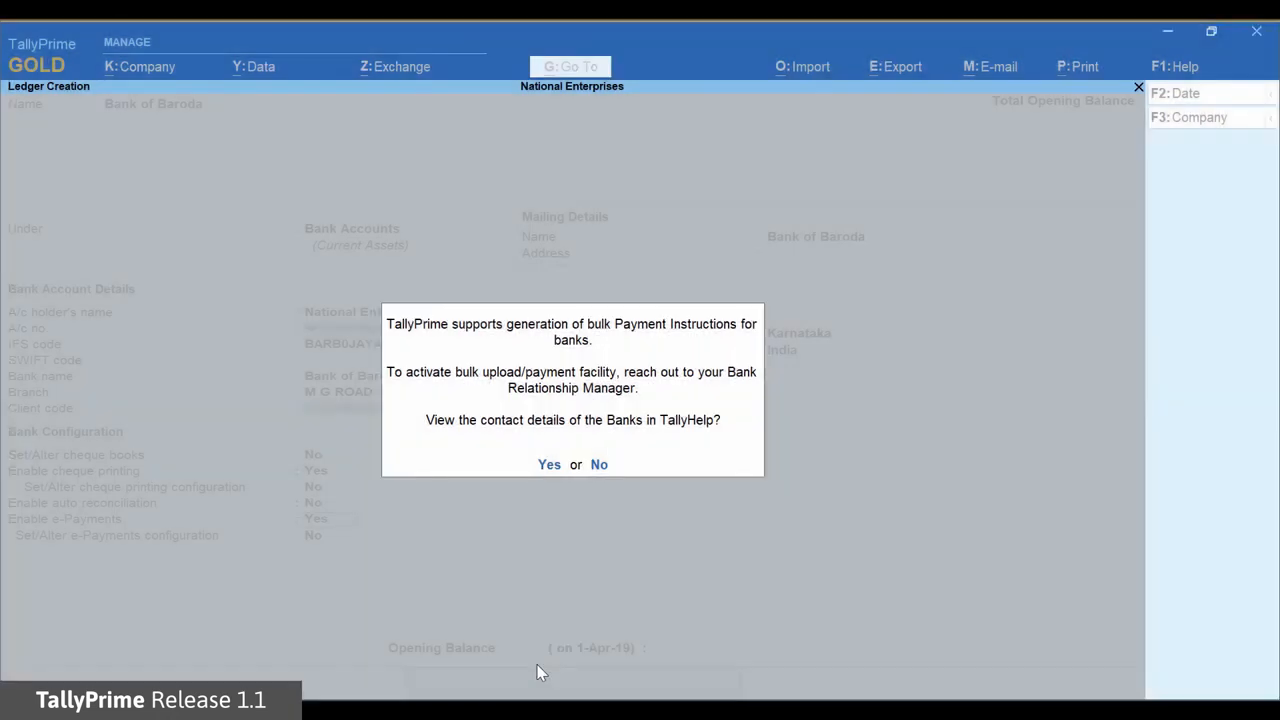
key("Return")
Base product codes on Payment Type with CC123RTGS for All Payments, keeping export on creation No
type("YES")
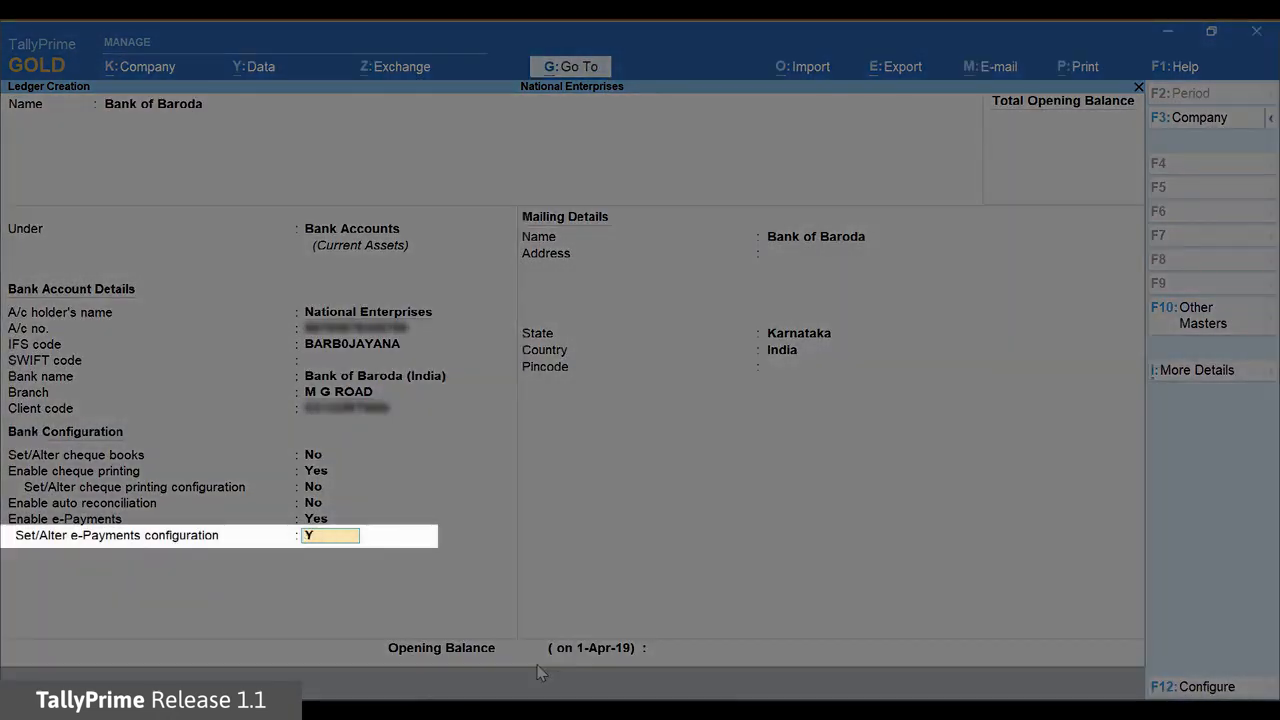
key("Return")
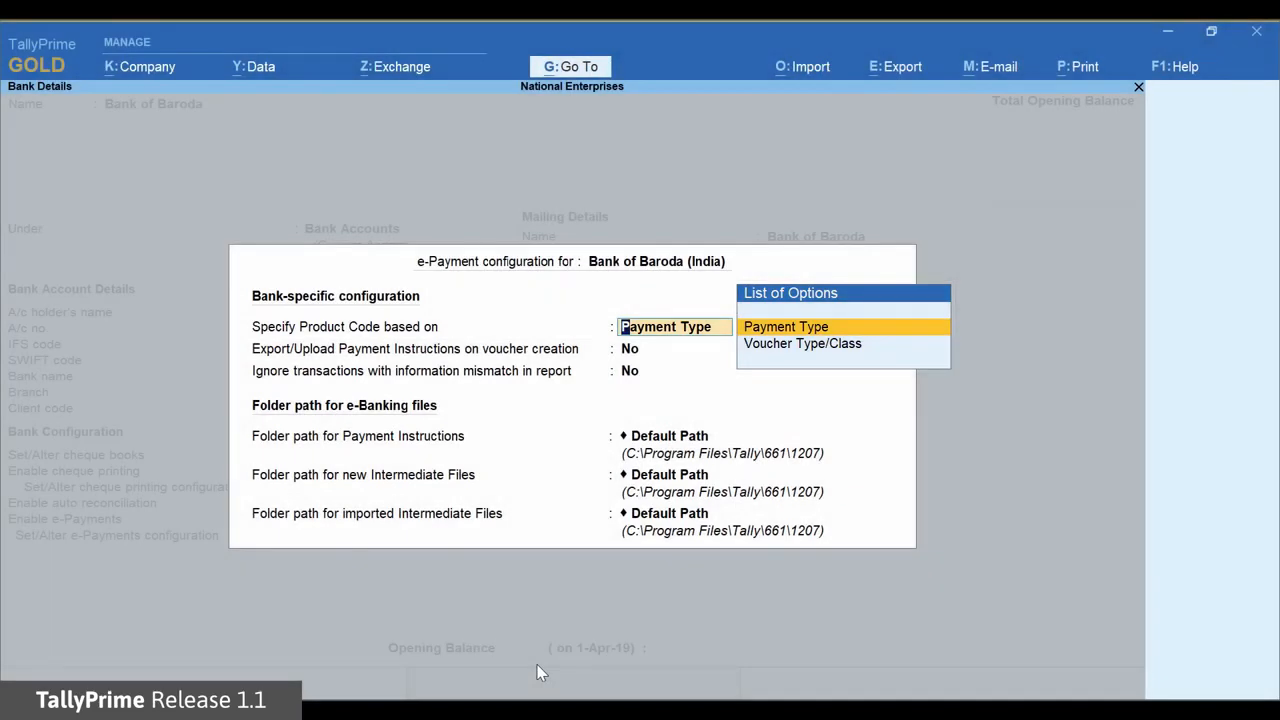
key("Return")
type("CC123")
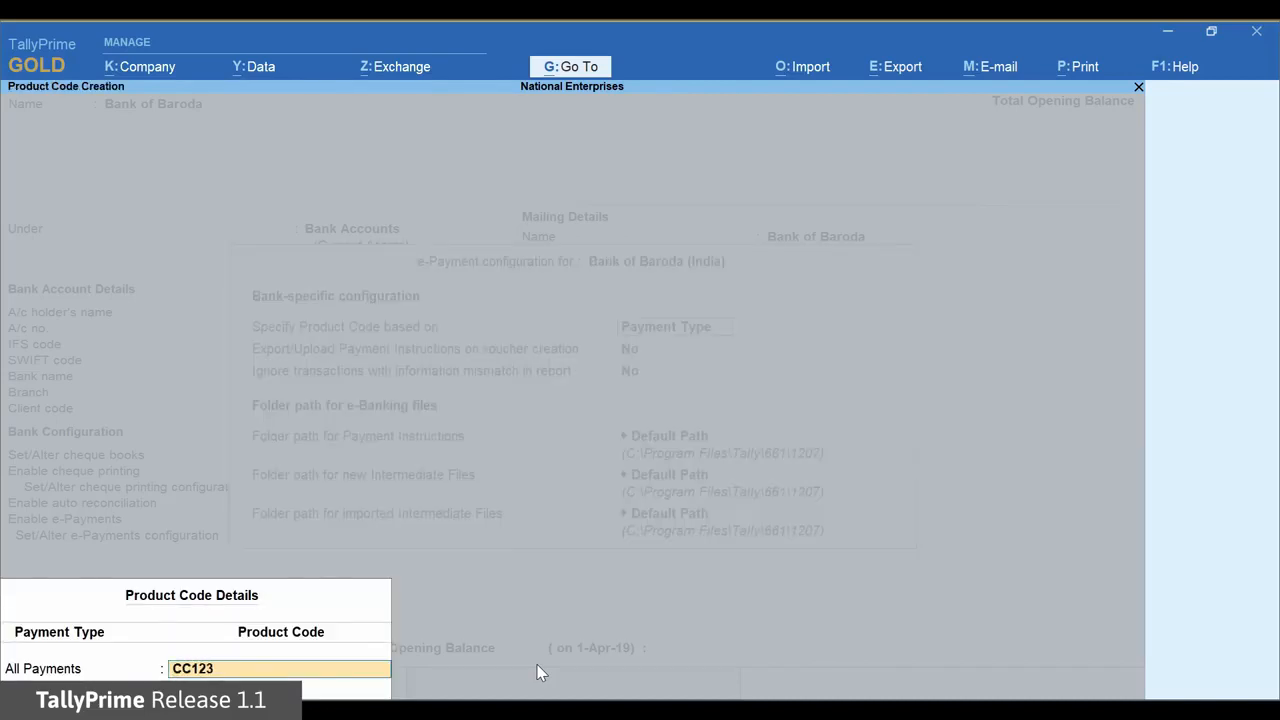
type("RTG")
type("S")
key("Return")
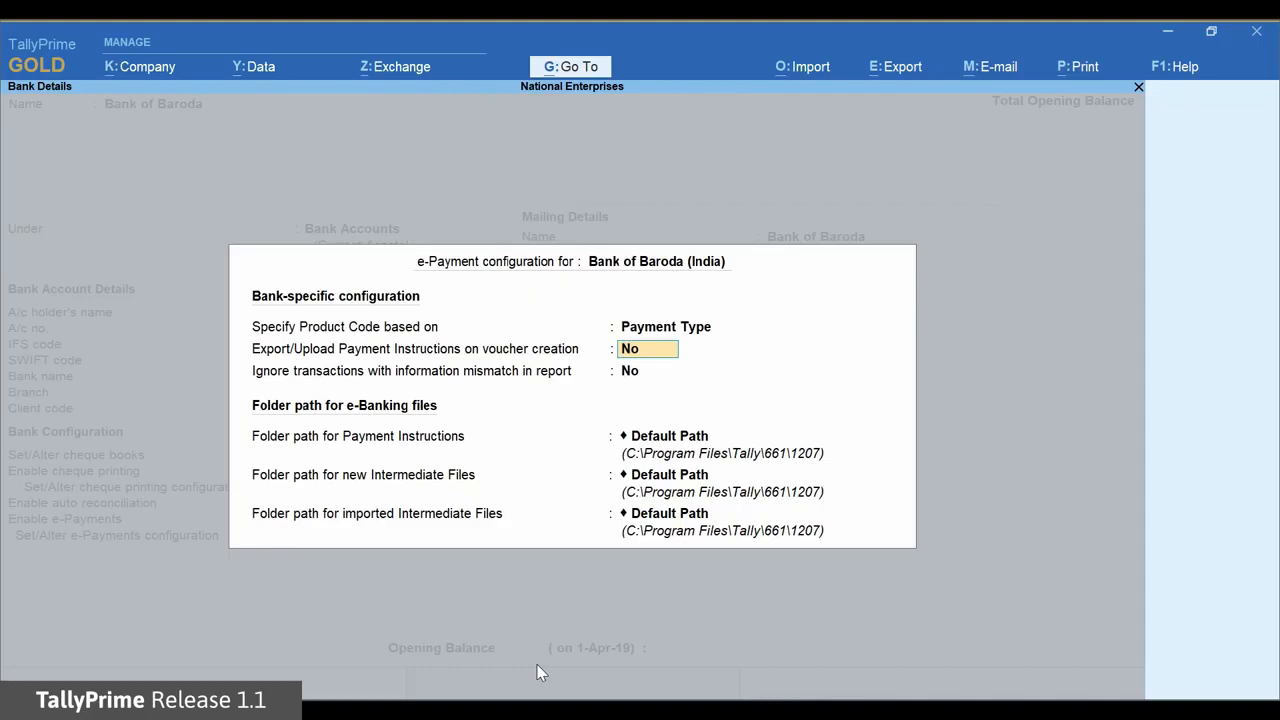
key("Return")
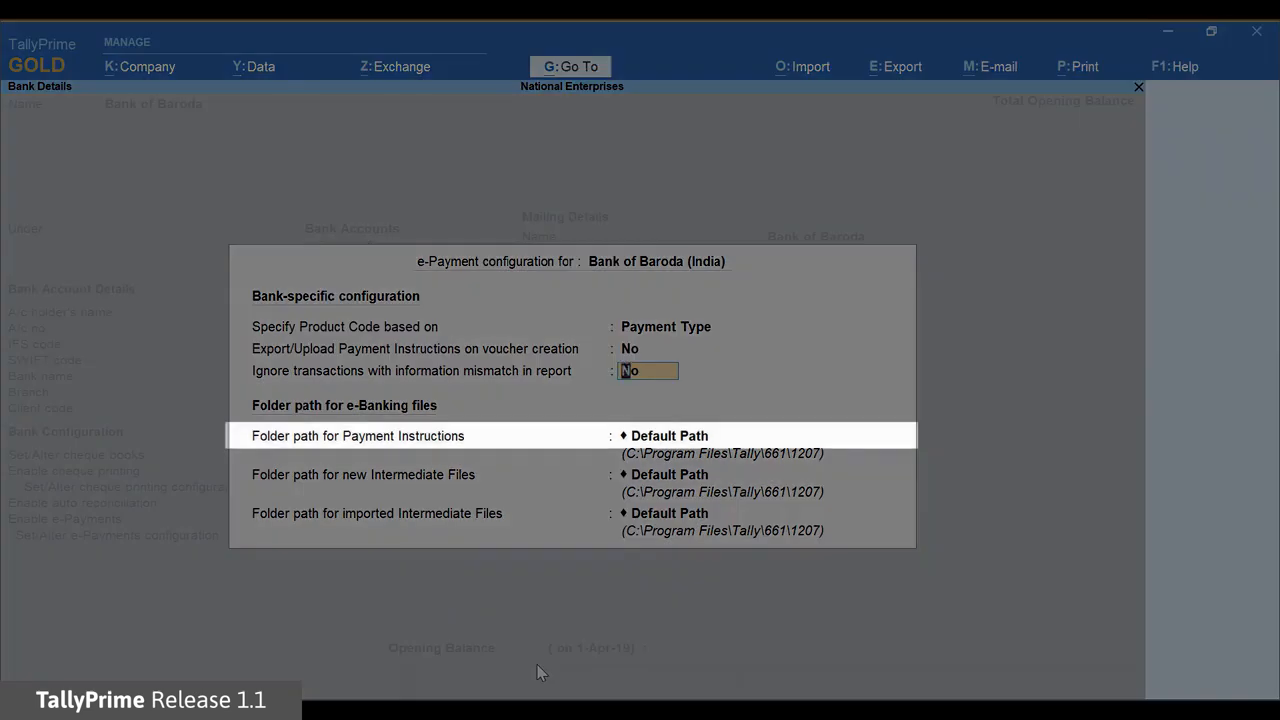
Keep mismatch ignoring No and set the payment instructions folder to D:\e-payment-files
key("Return")
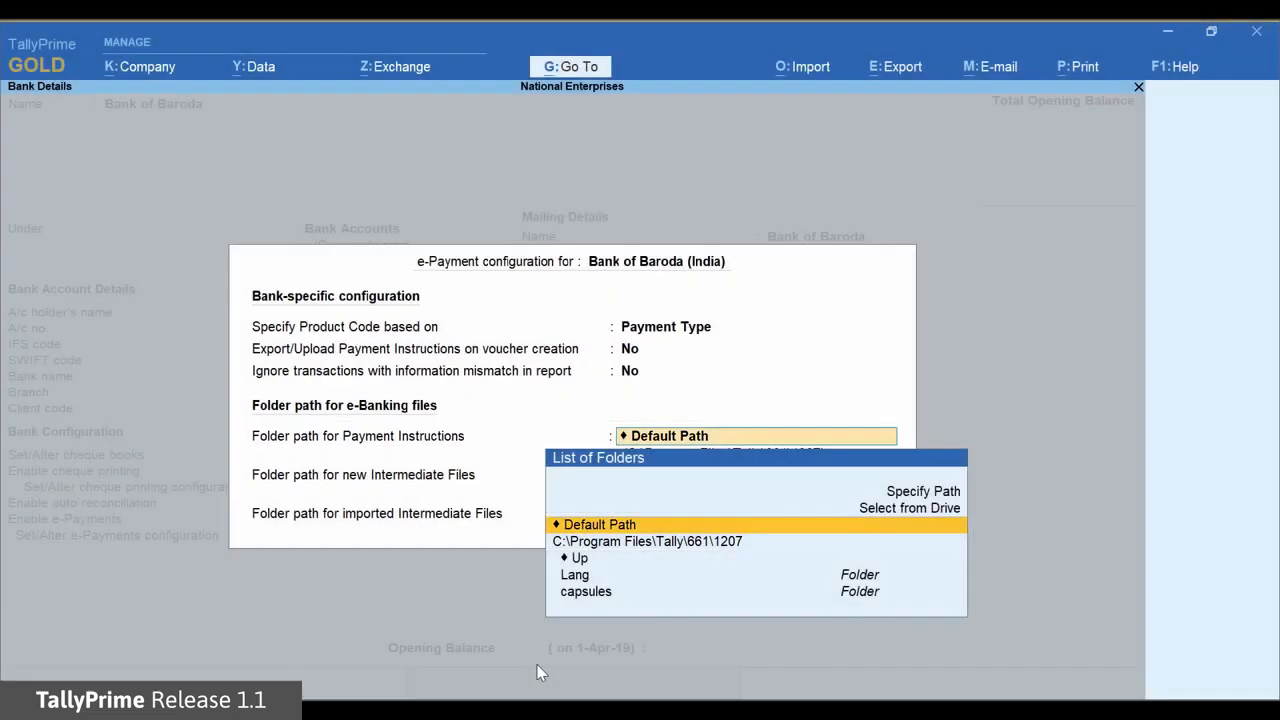
key("Up")
key("Up")
key("Return")
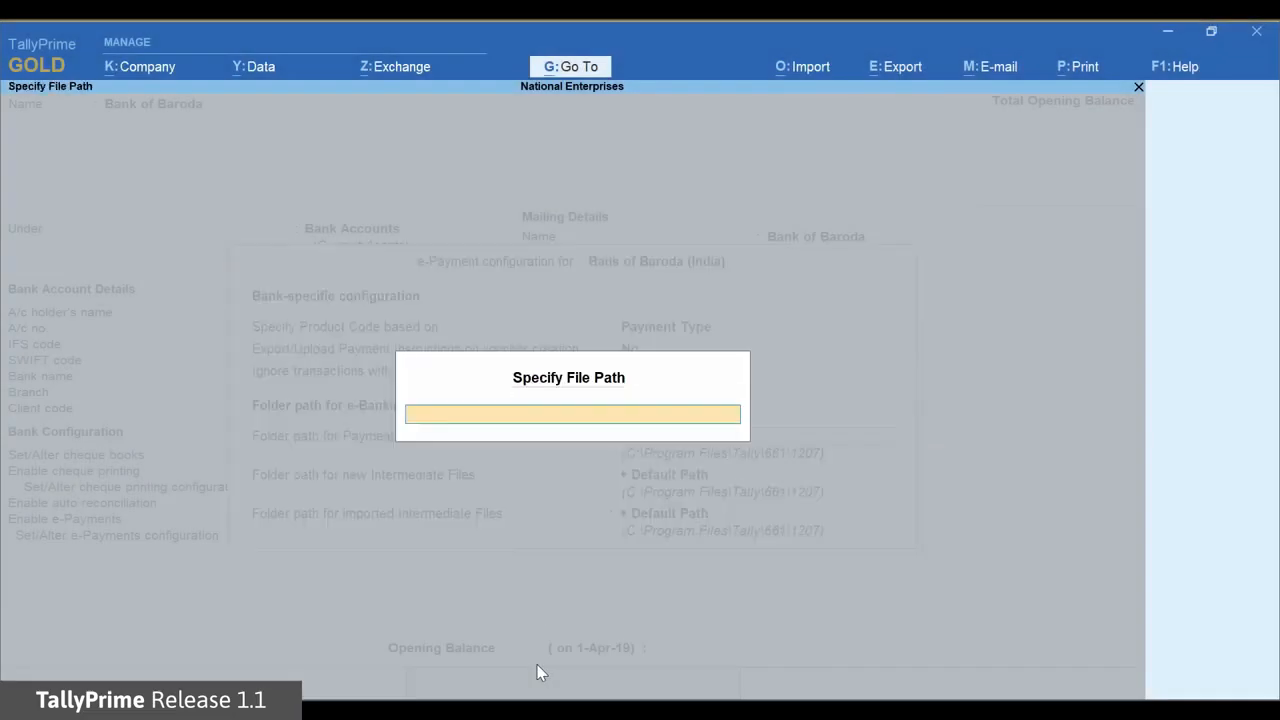
type("D:\\e-payment-files")
key("Return")
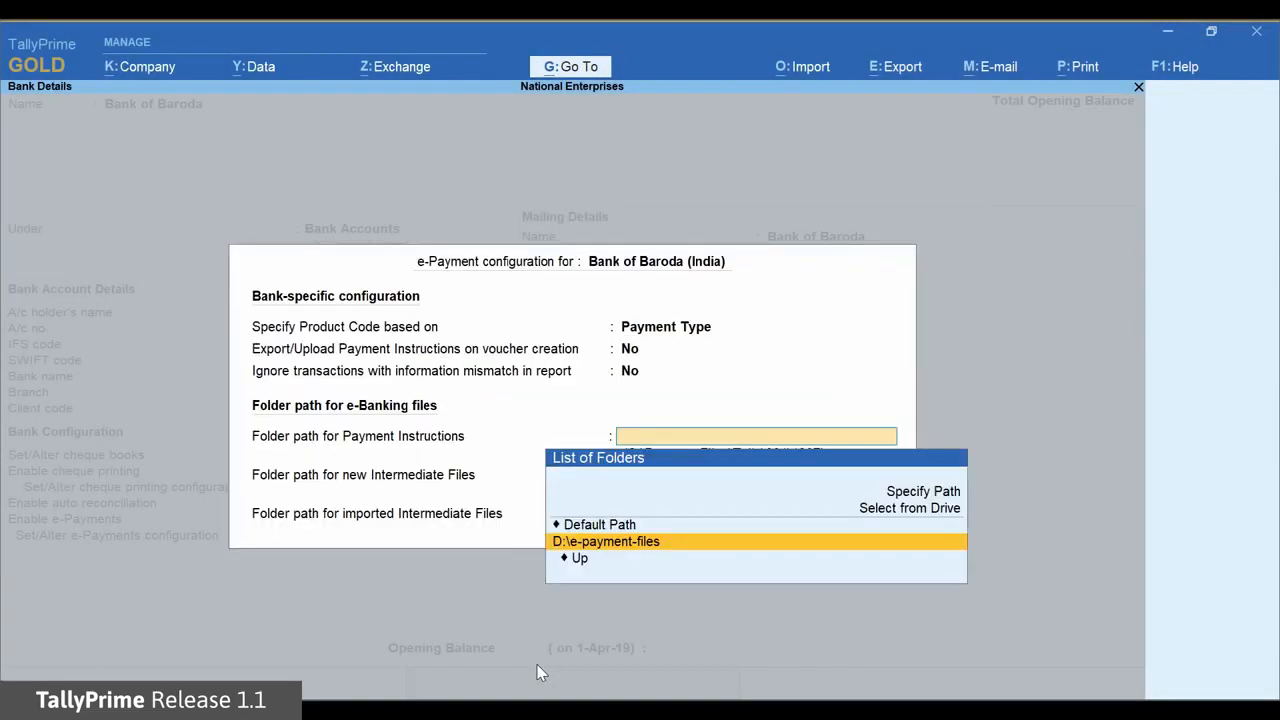
key("Return")
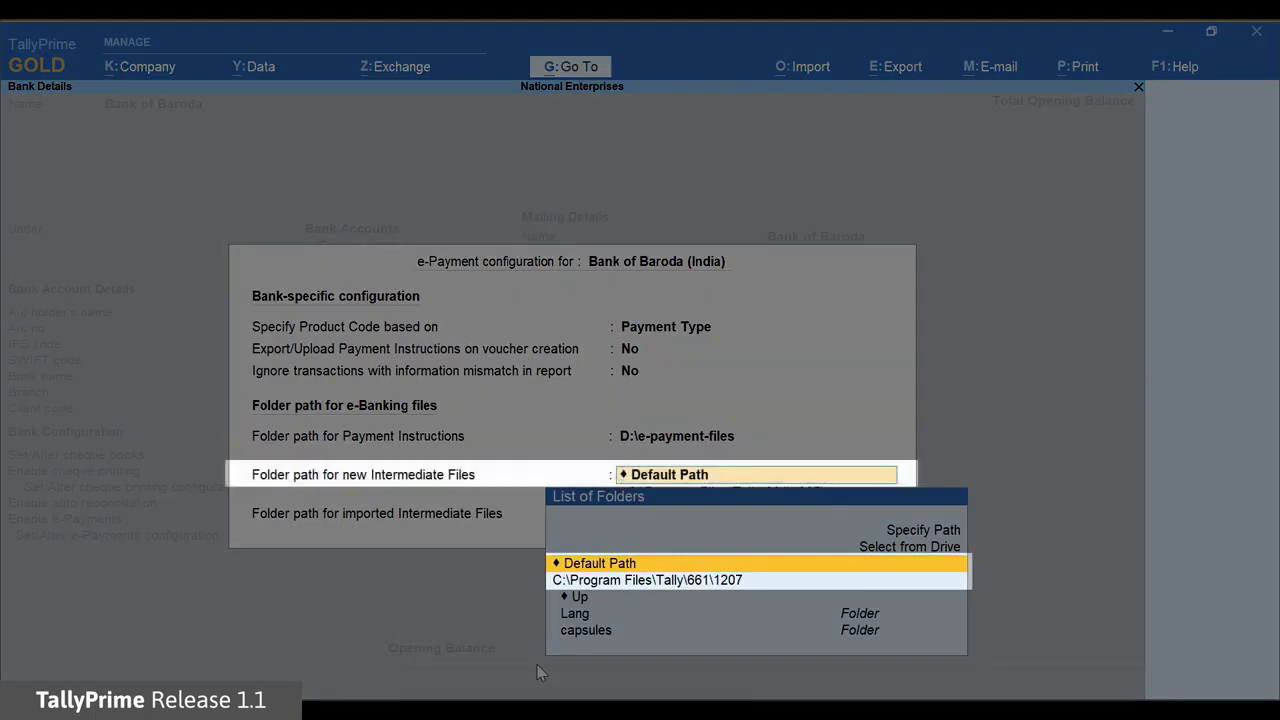
Set the intermediate and imported file folders to D:\e-payment-files as well
key("Up")
key("Up")
key("Return")
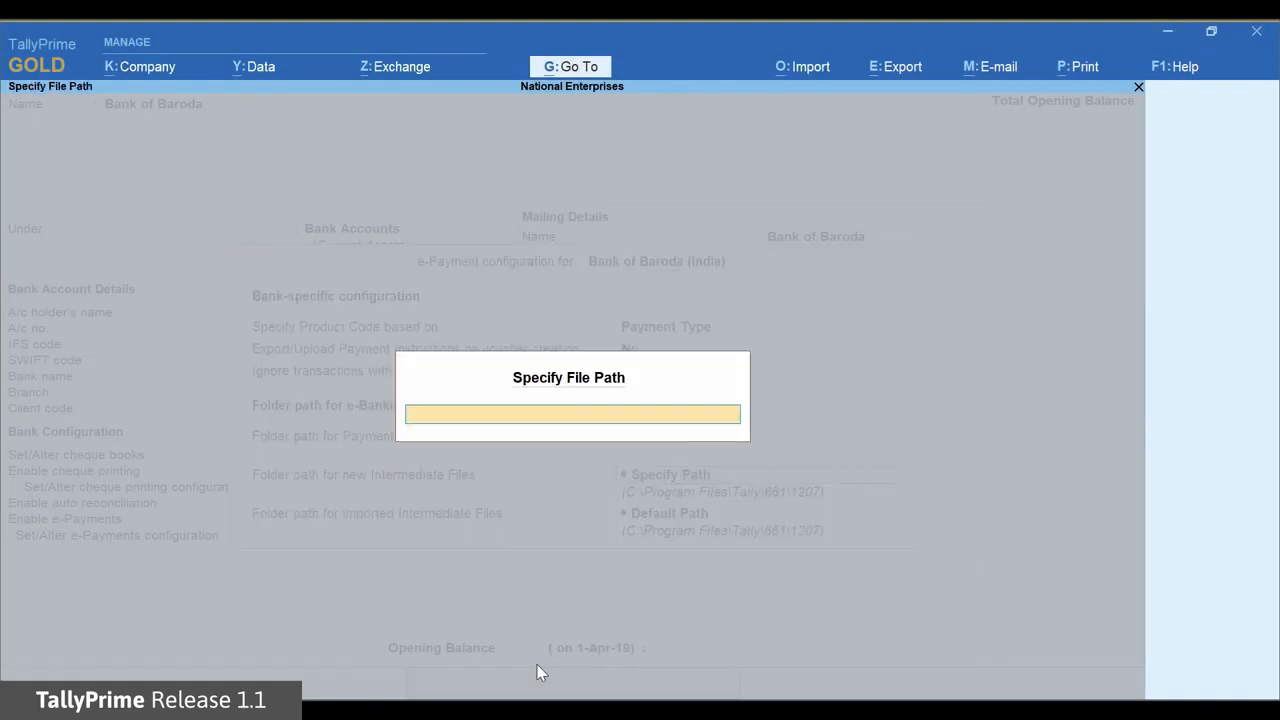
type("D:\\e-payment-files")
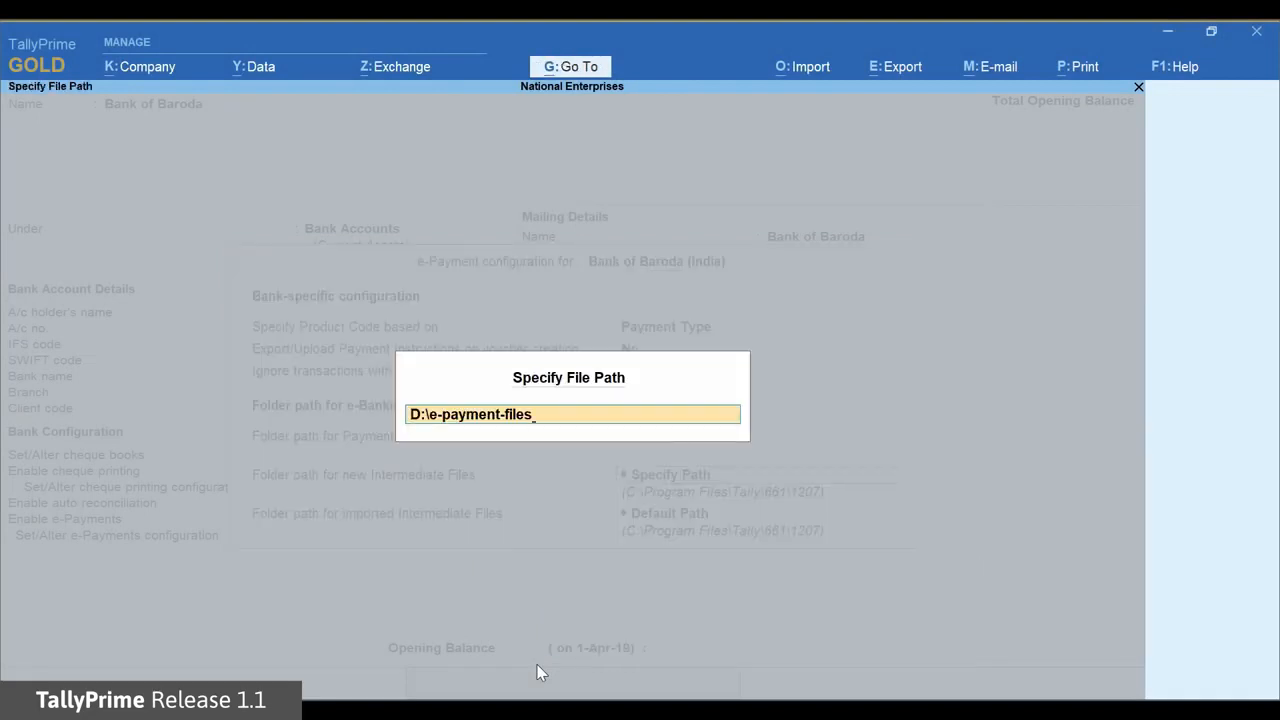
key("Return")
key("Return")
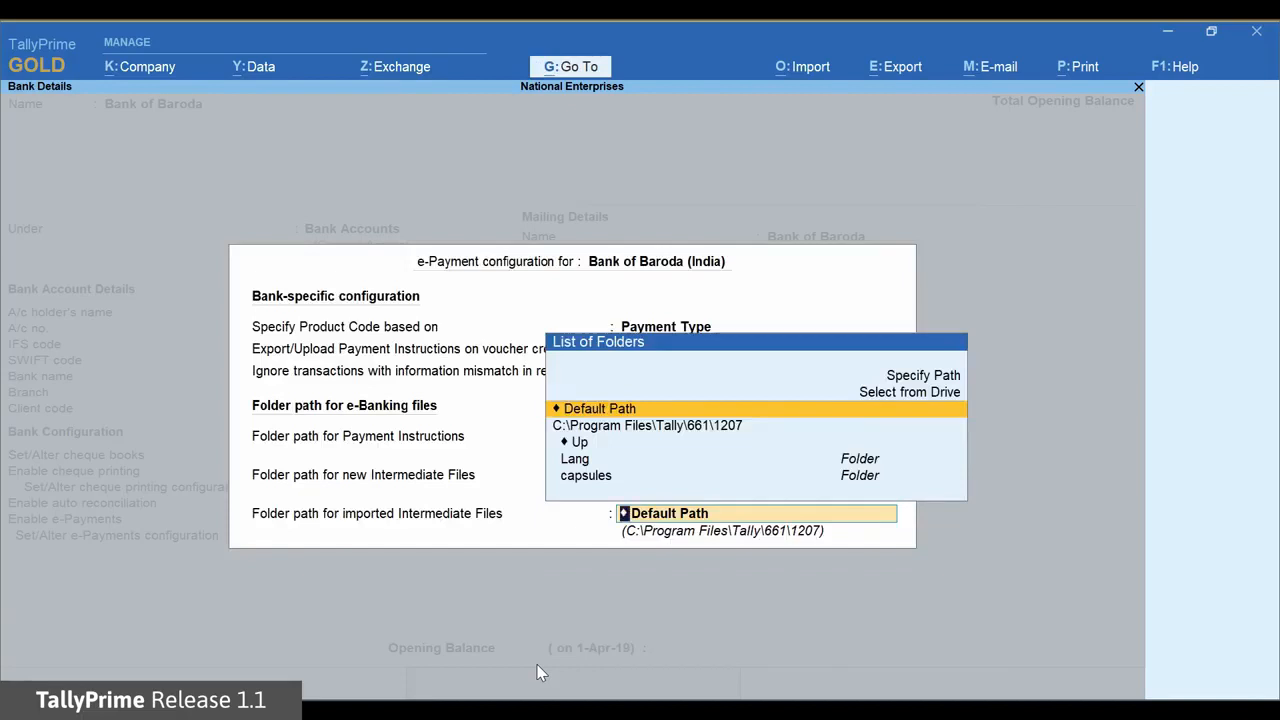
key("Up")
key("Up")
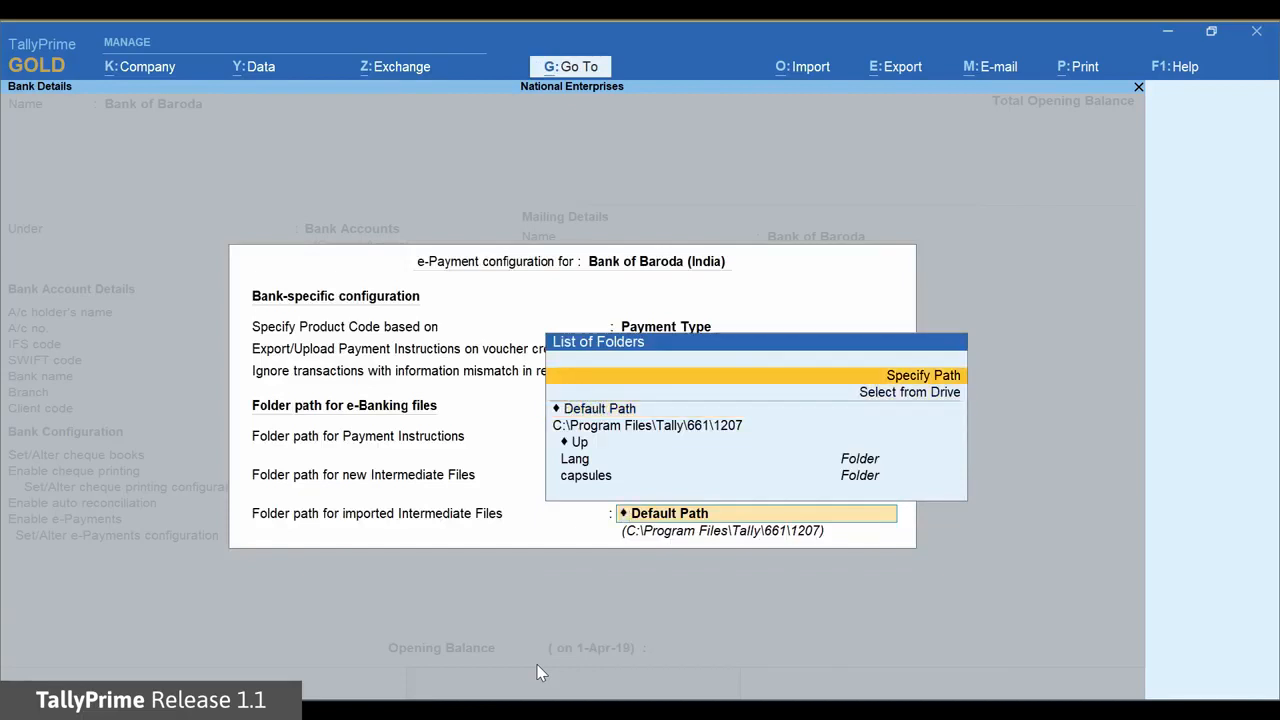
key("Return")
type("D:\\e-payment-files")
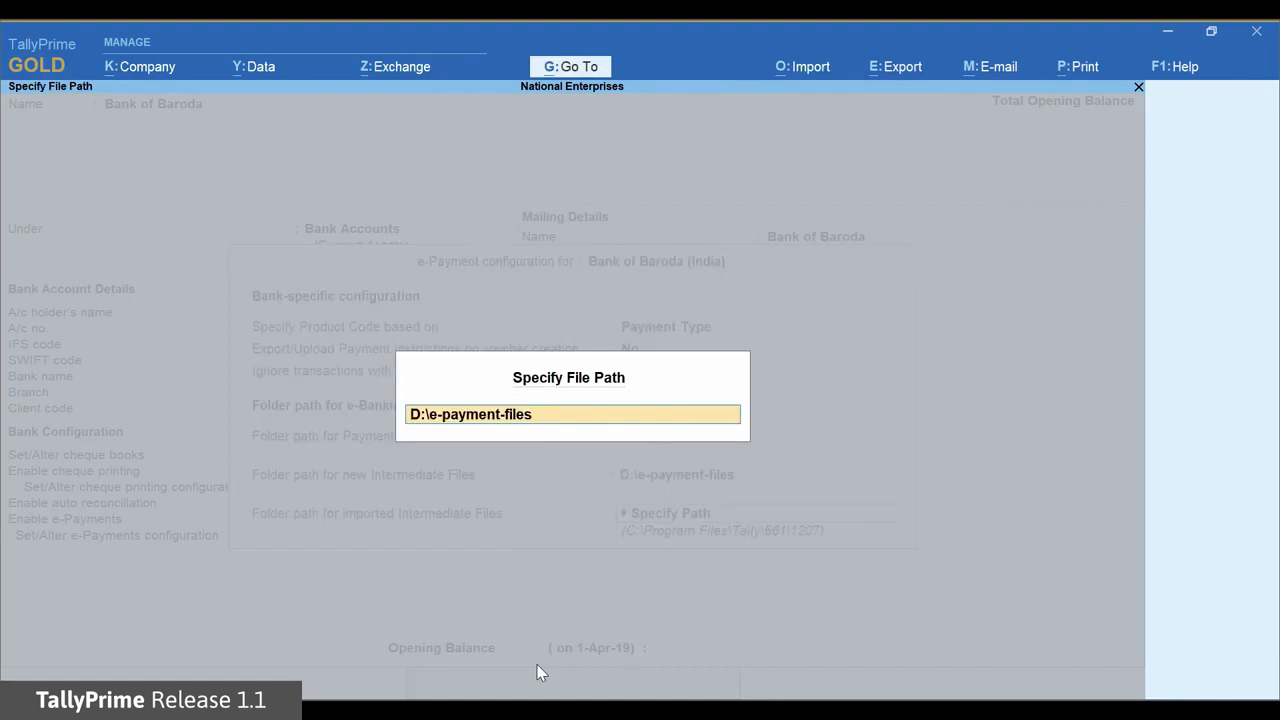
key("Return")
key("Return")
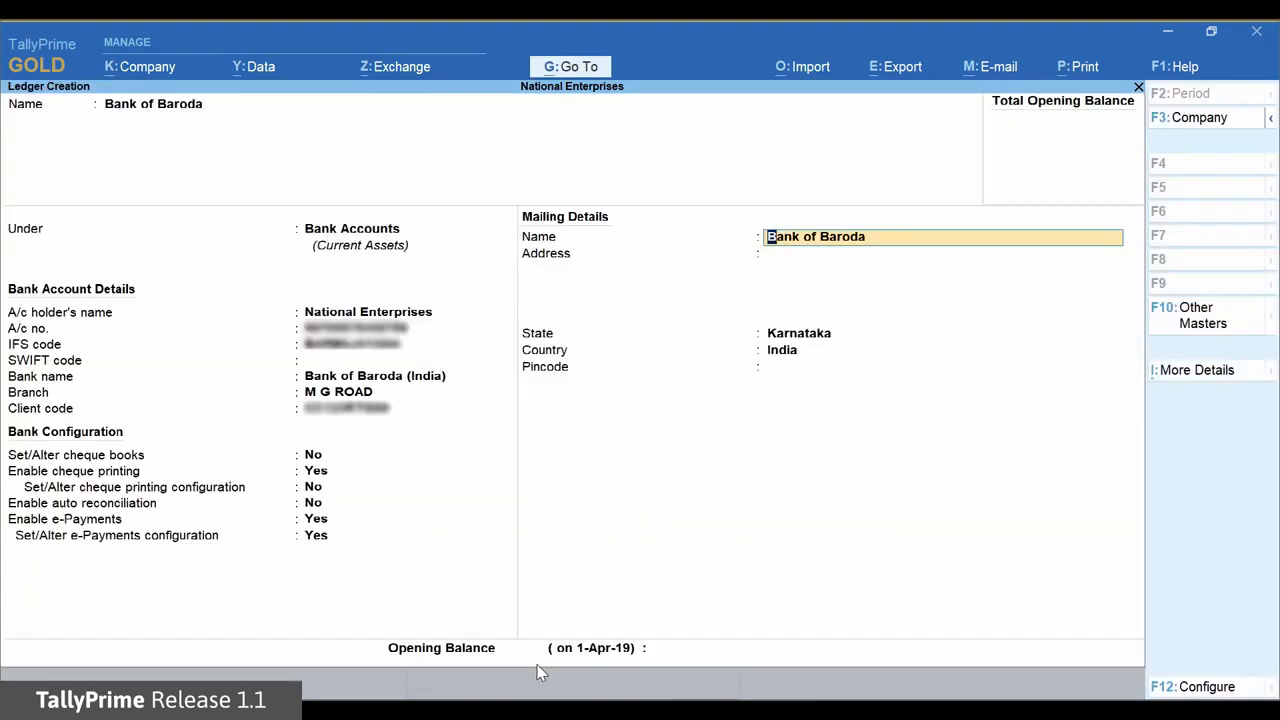
Keep Karnataka as the state and save the Bank of Baroda ledger
key("Return")
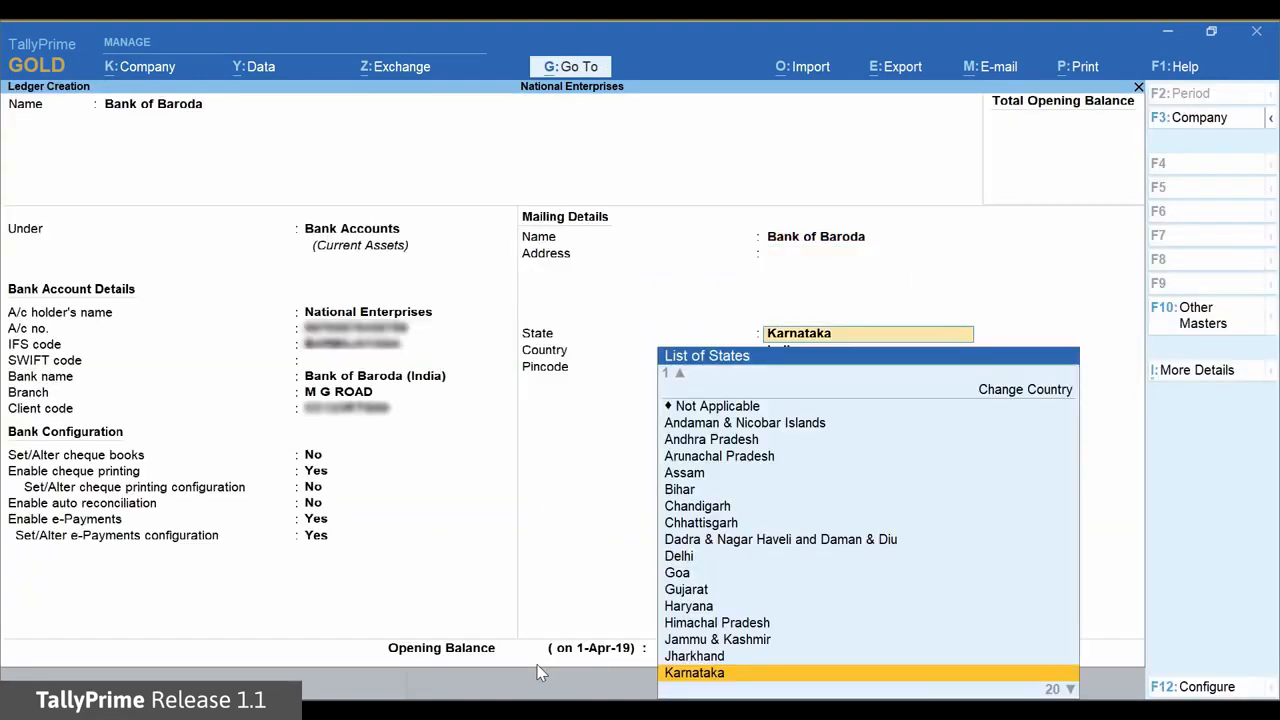
key("Return")
key("Return")
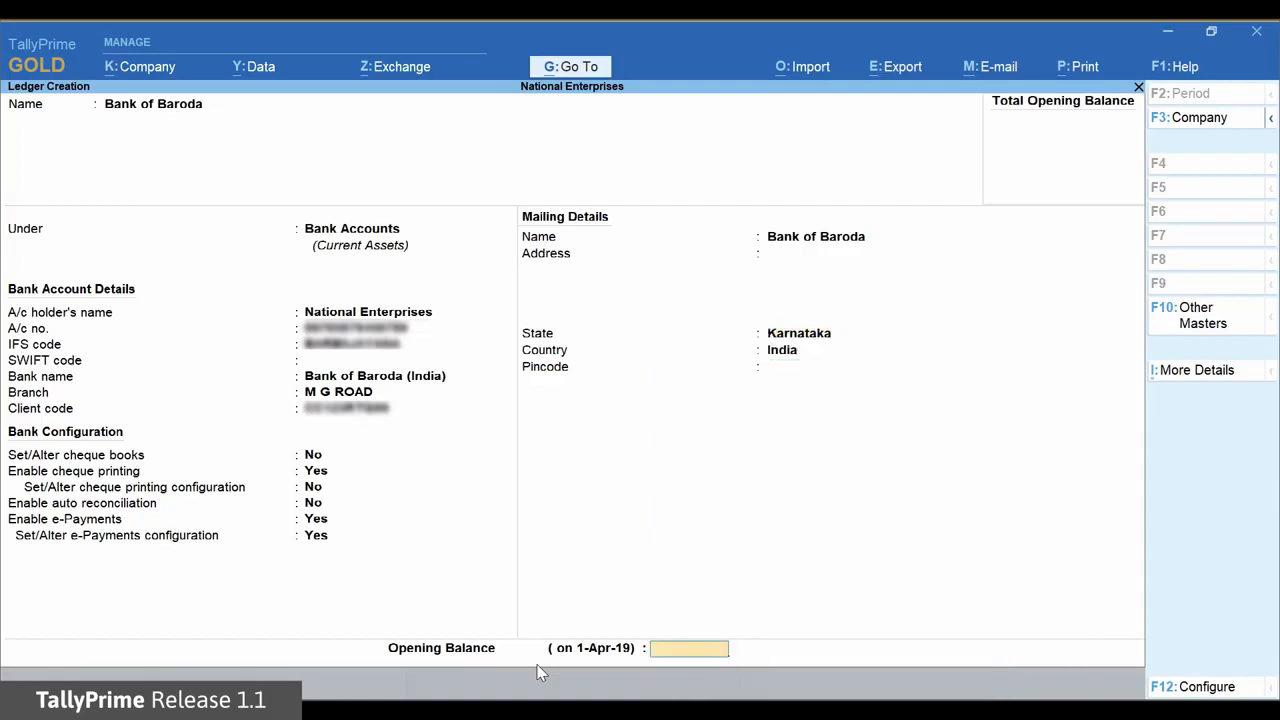
key("Return")
key("ctrl+a")
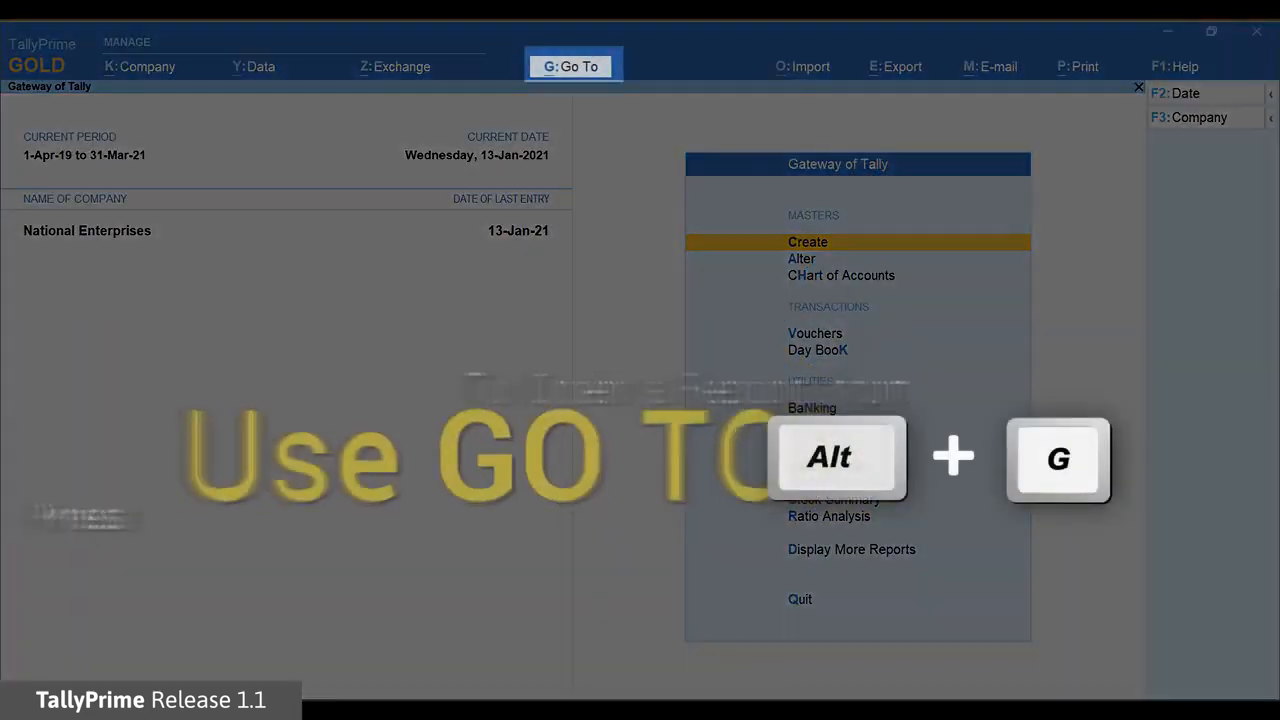
Open a new ledger creation form through Alt+G Create Master
key("alt+g")
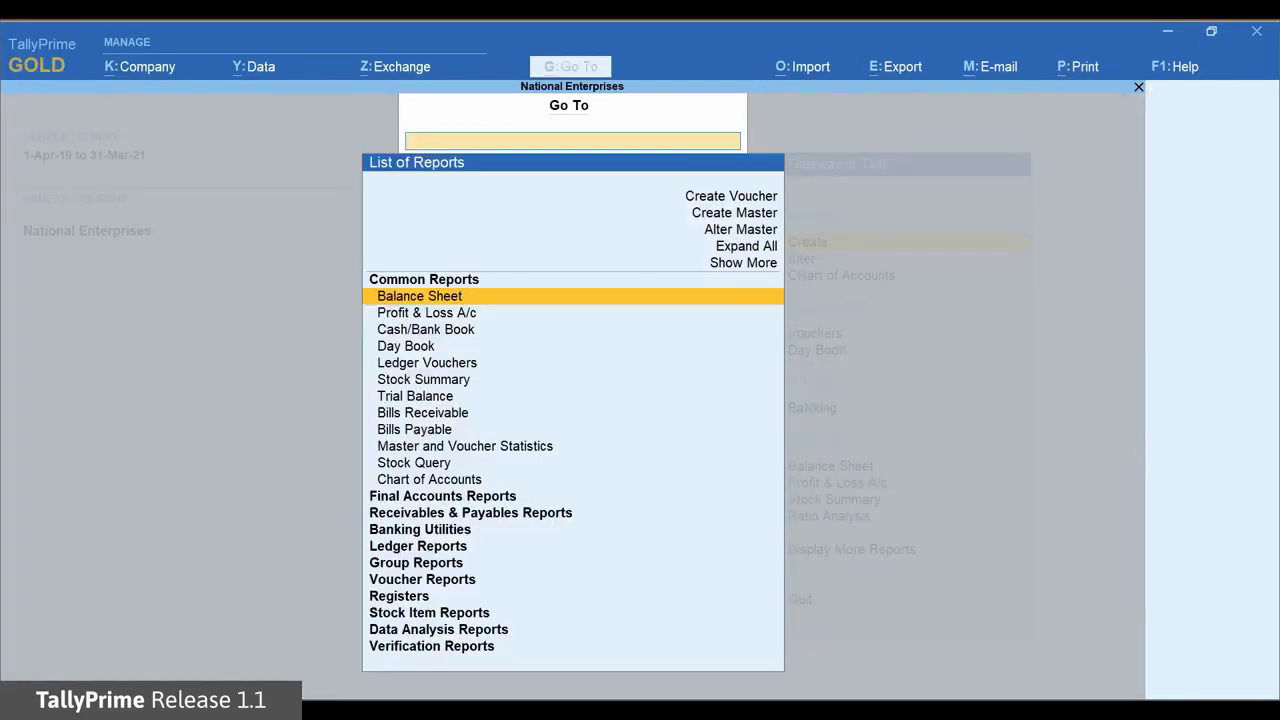
key("Up")
key("Up")
key("Up")
key("Up")
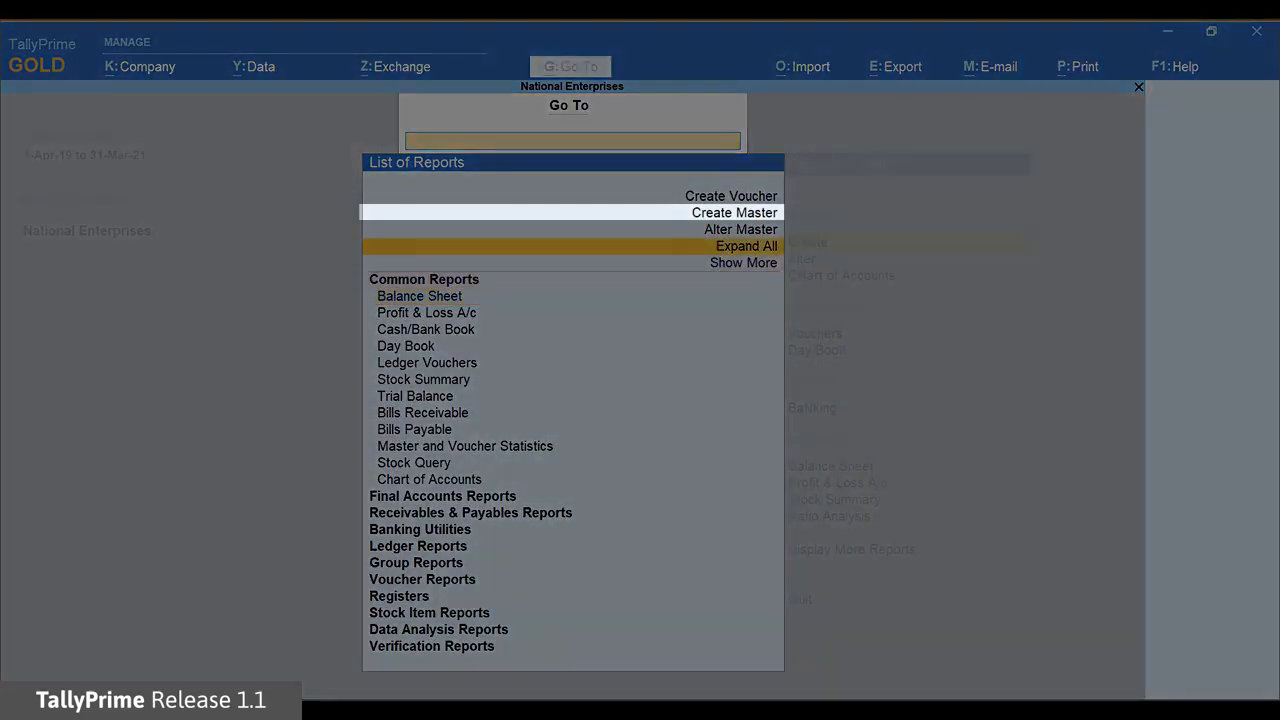
key("Up")
key("Return")
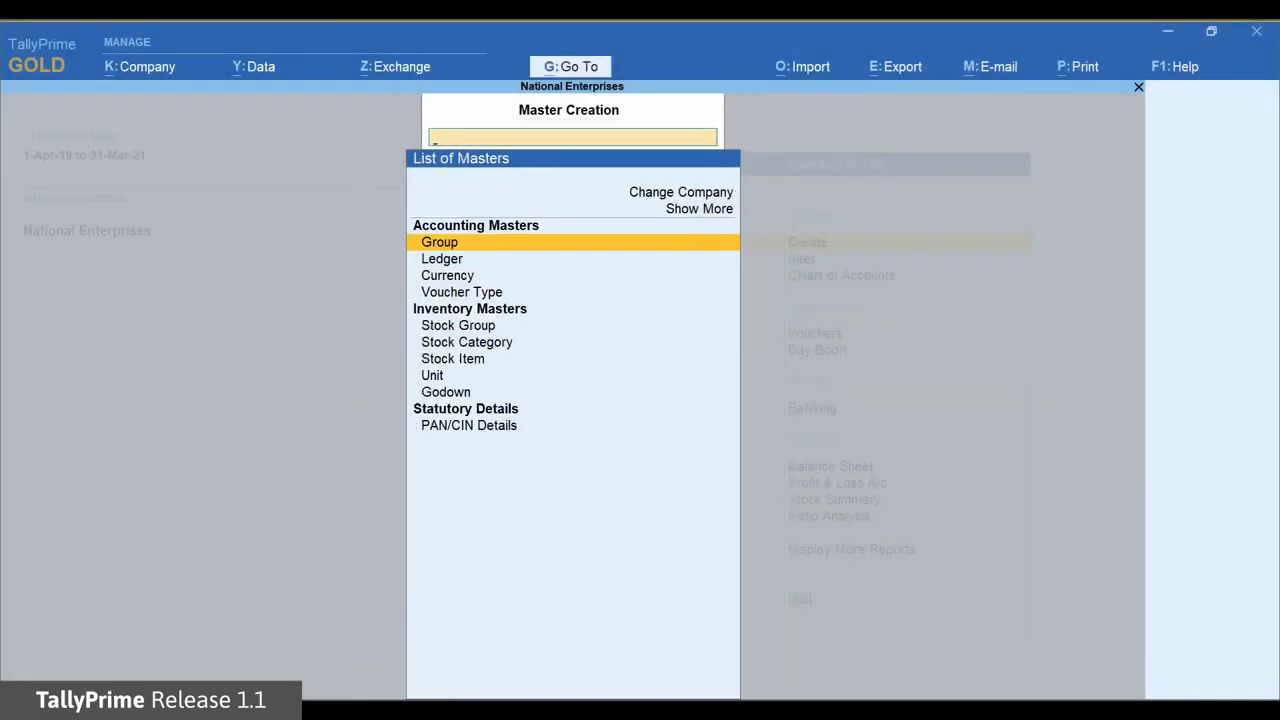
key("Down")
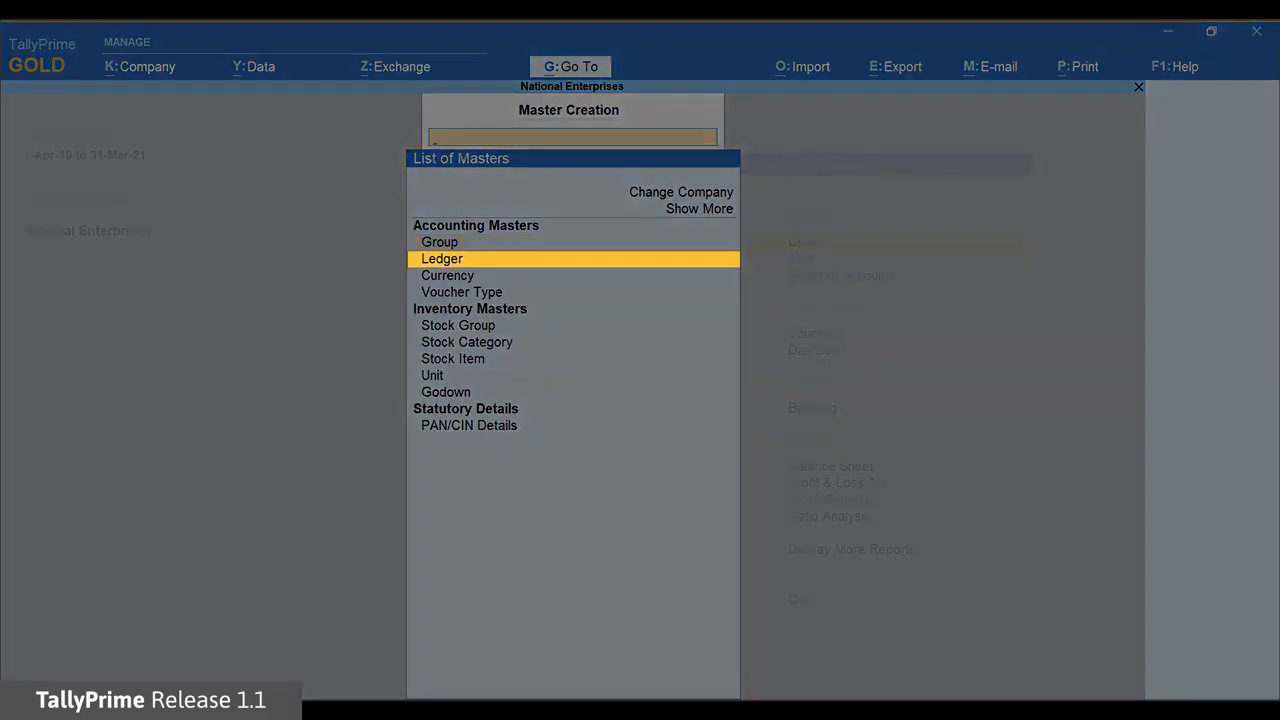
key("Return")
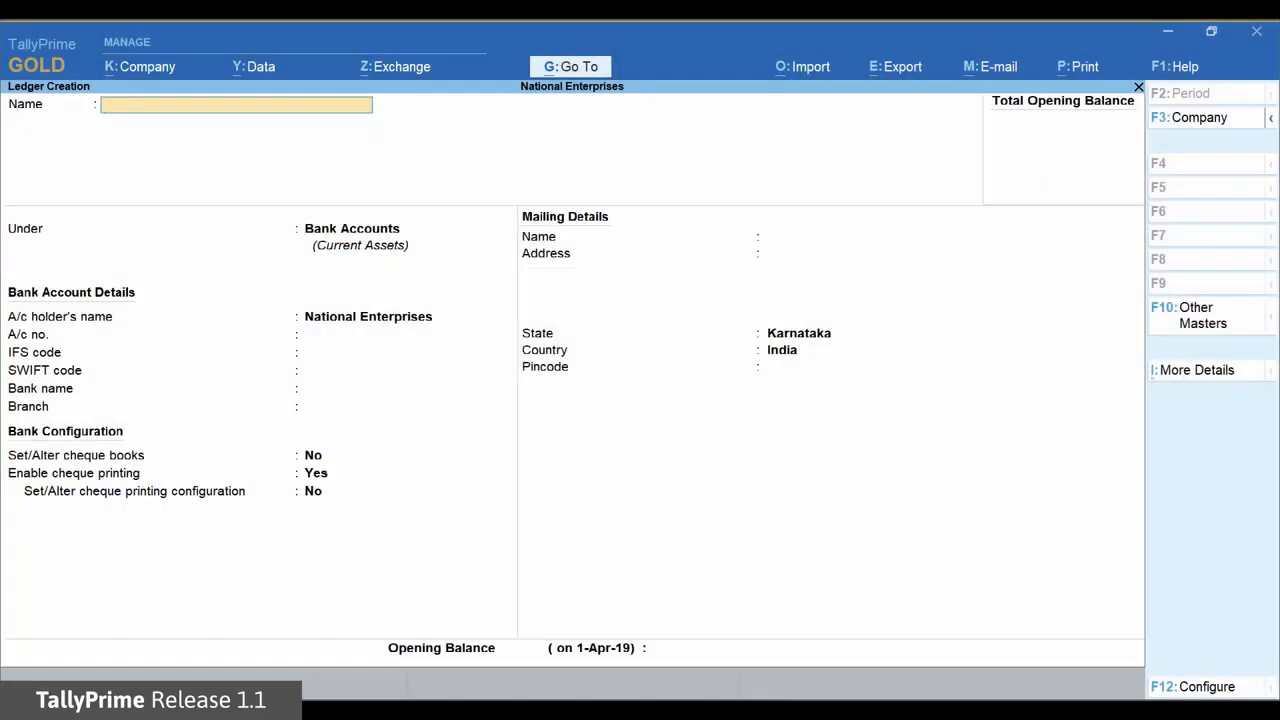
Create Hindustan Suppliers under Sundry Creditors with Provide bank details set to Yes
type("Hindus")
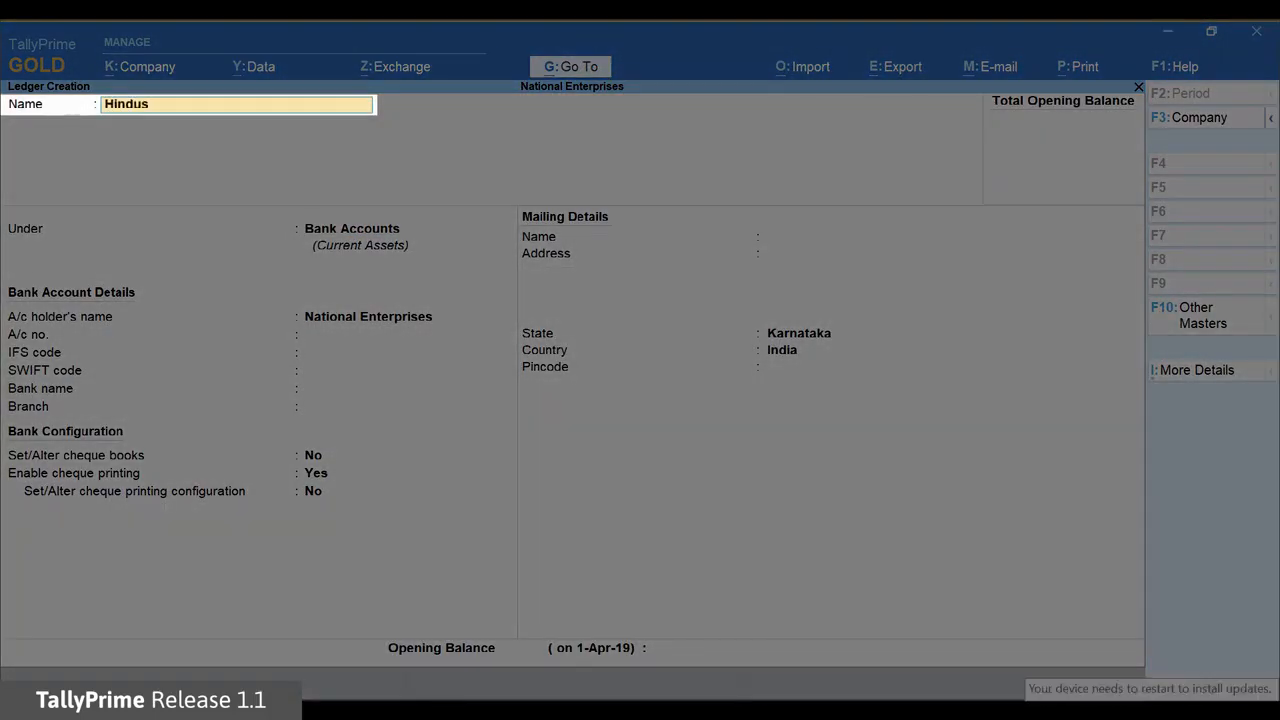
type("tan Suppliers")
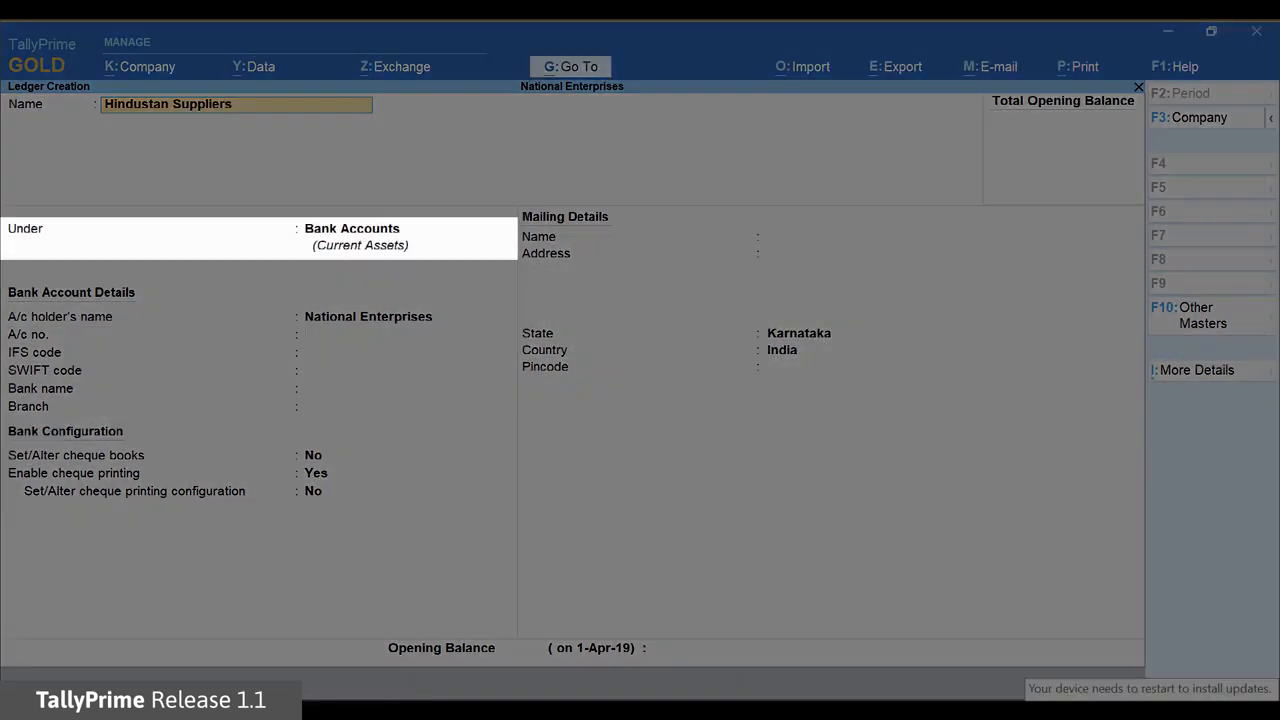
key("Return")
key("Down")
key("Down")
key("Down")
key("Down")
key("Down")
key("Down")
key("Down")
key("Down")
key("Down")
key("Down")
key("Down")
key("Down")
key("Down")
key("Down")
key("Down")
key("Down")
key("Down")
key("Down")
key("Down")
key("Down")
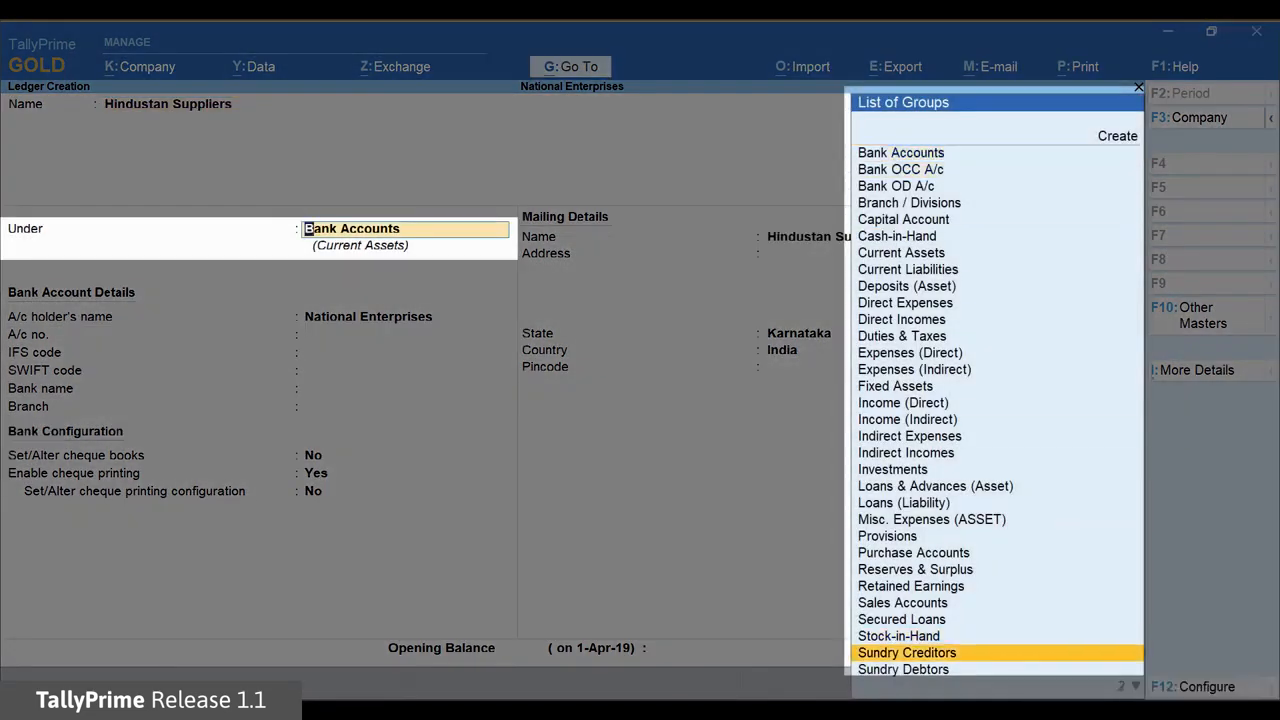
key("Return")
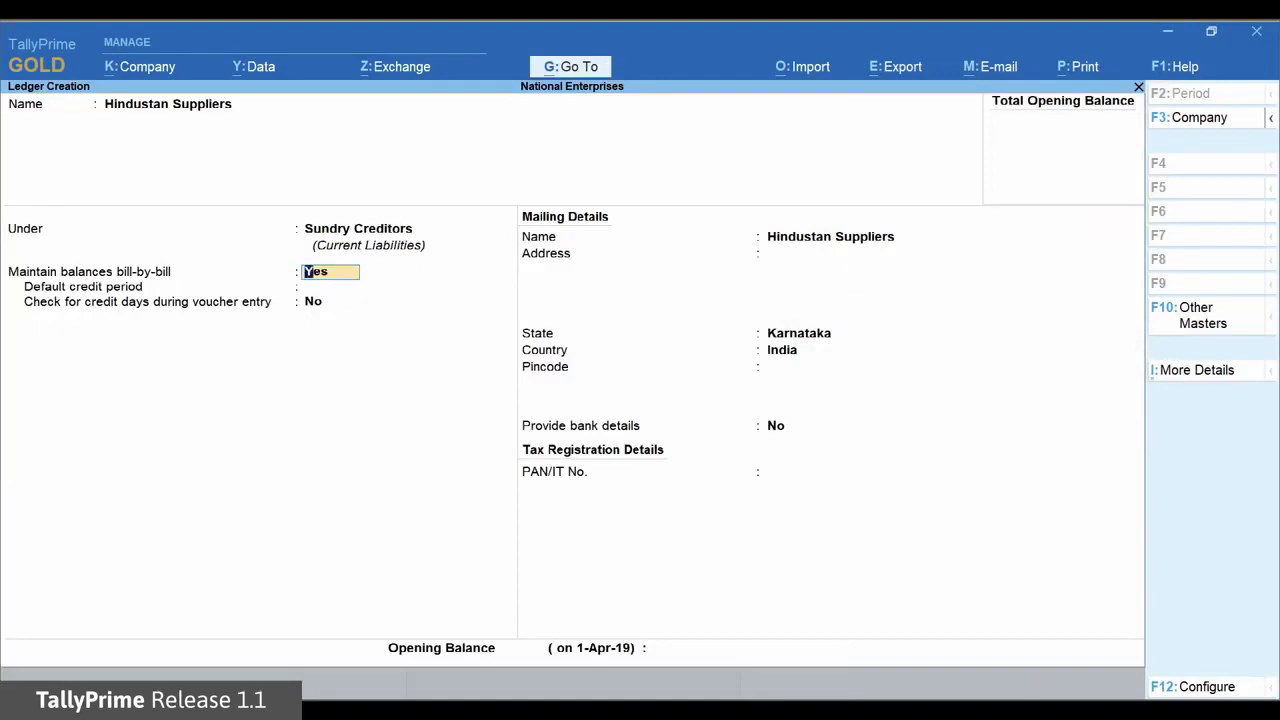
key("Return")
key("Return")
key("Return")
key("Return")
key("Return")
key("Return")
key("Return")
key("Return")
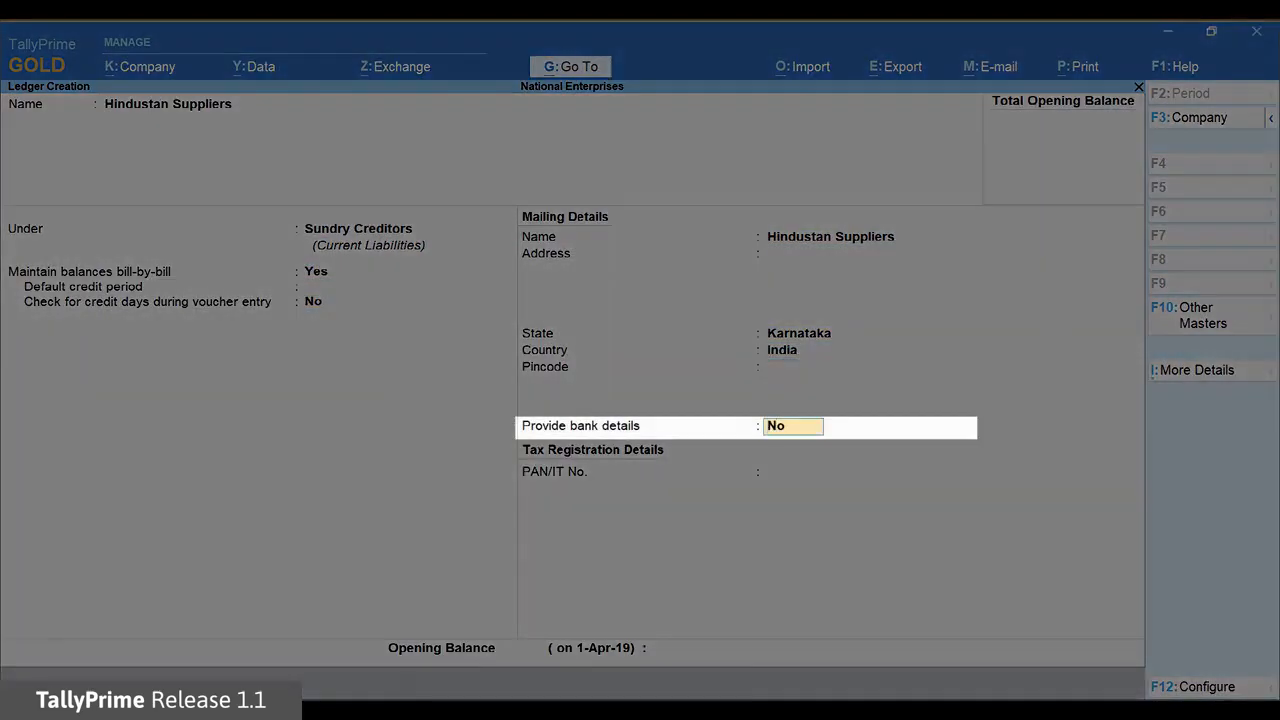
key("y")
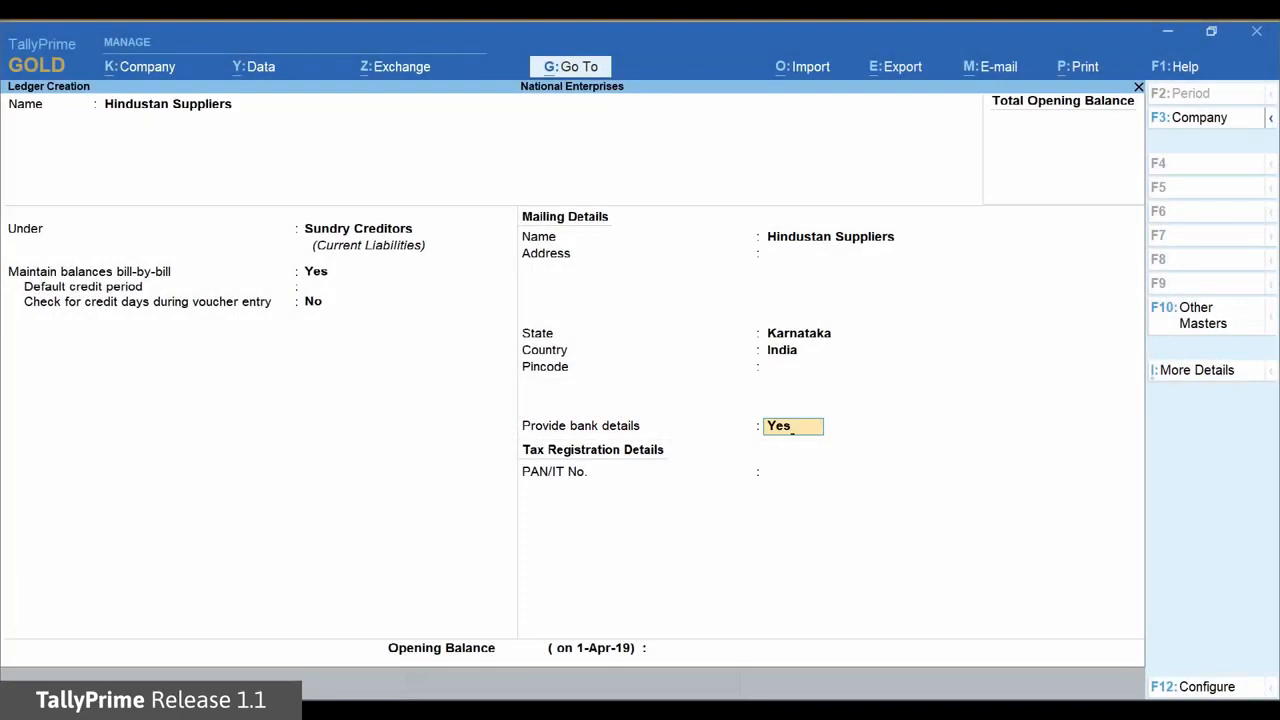
key("Return")
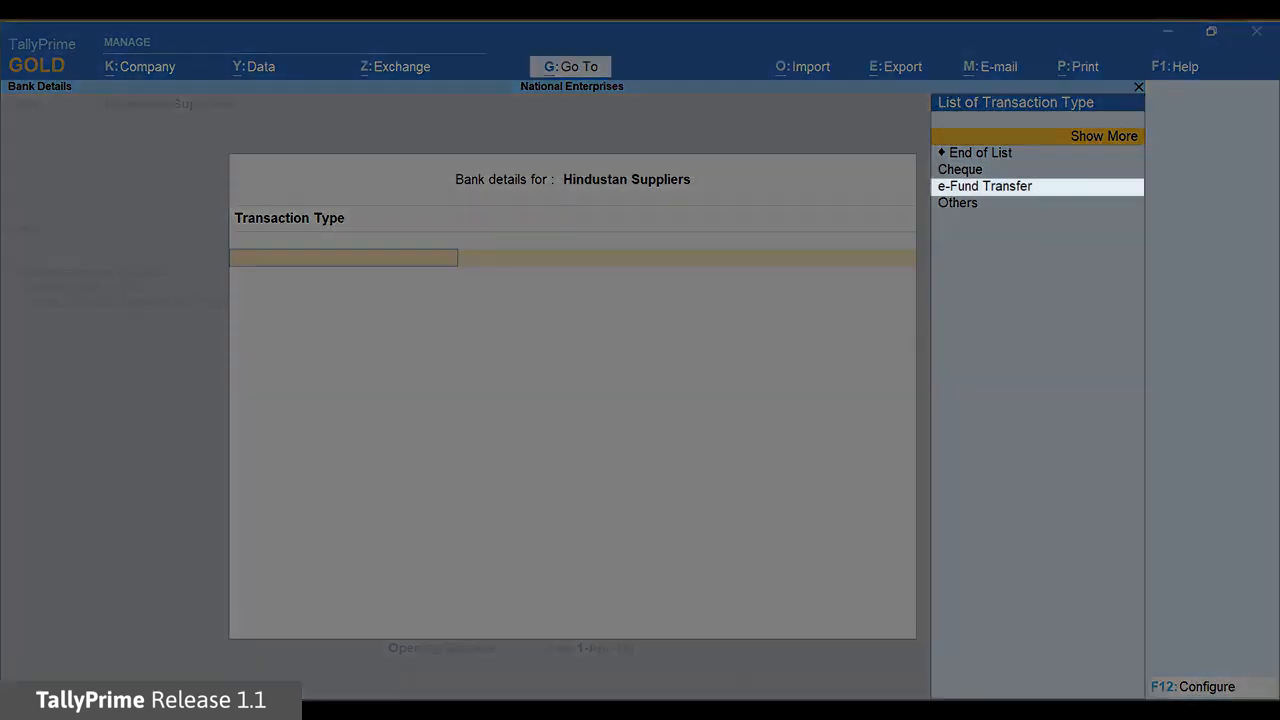
Choose e-Fund Transfer and enter the supplier's account number and IFS code SBIN0001234
key("Down")
key("Down")
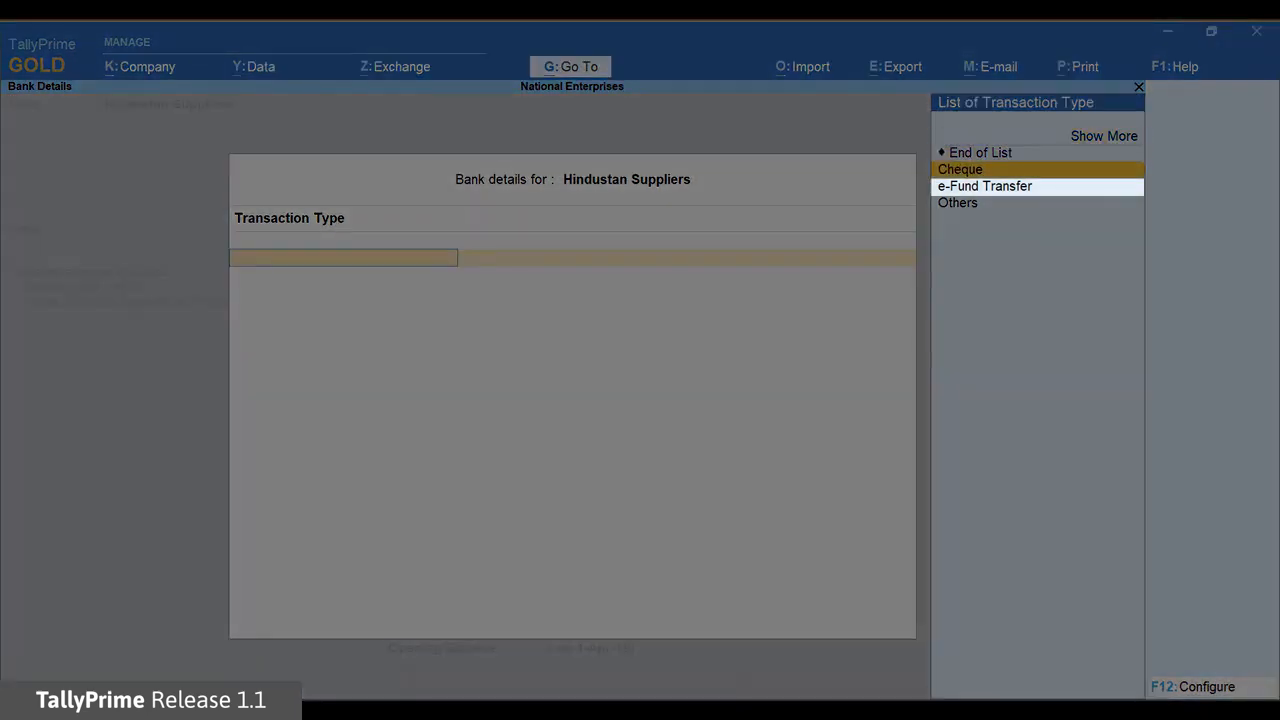
key("Down")
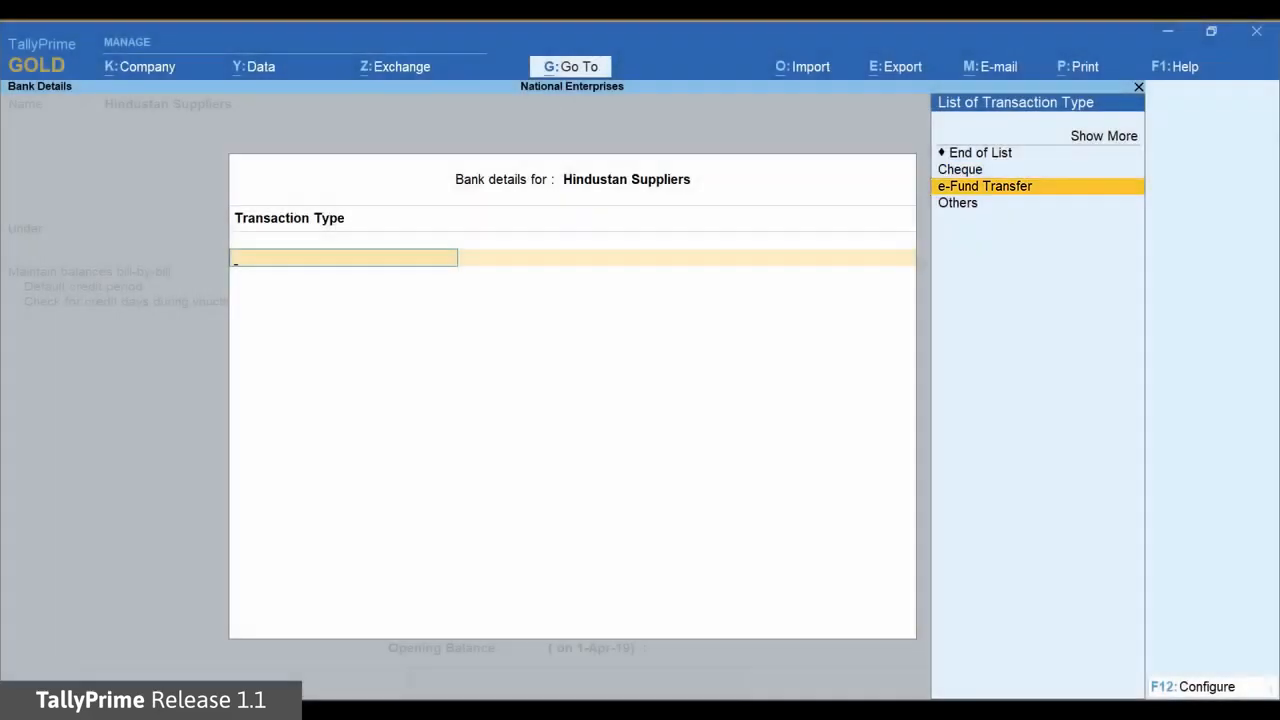
key("Return")
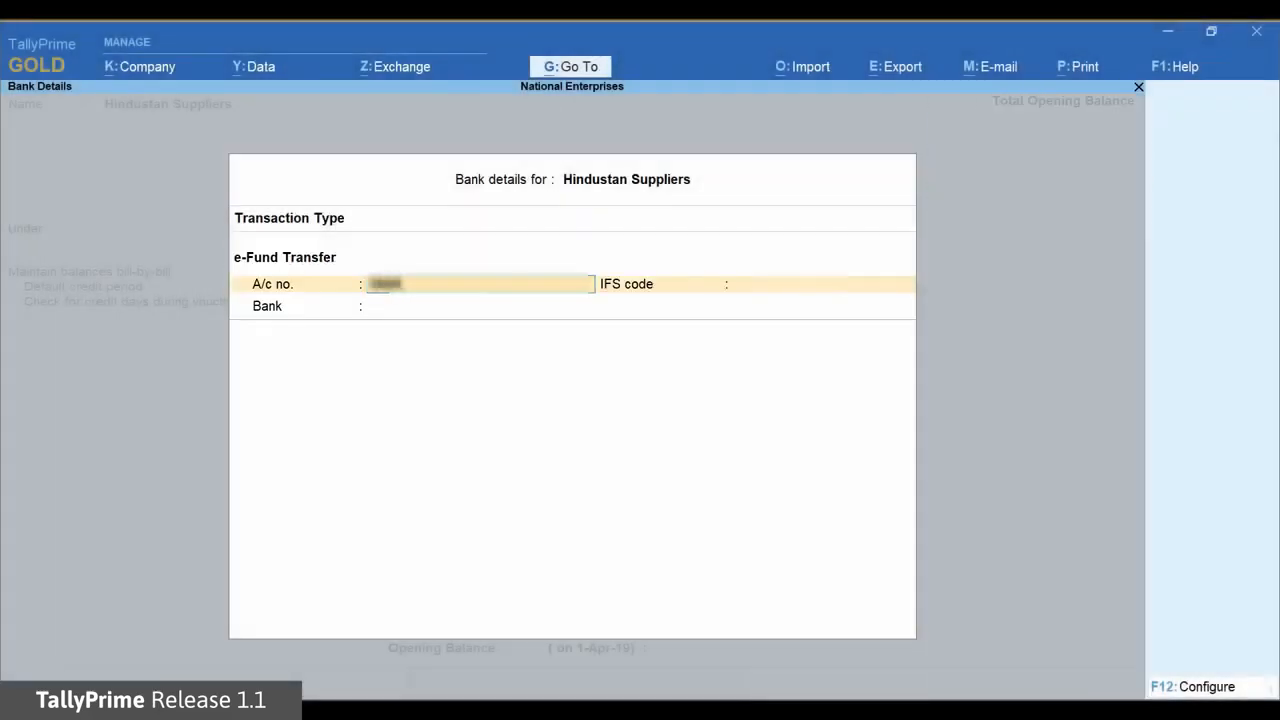
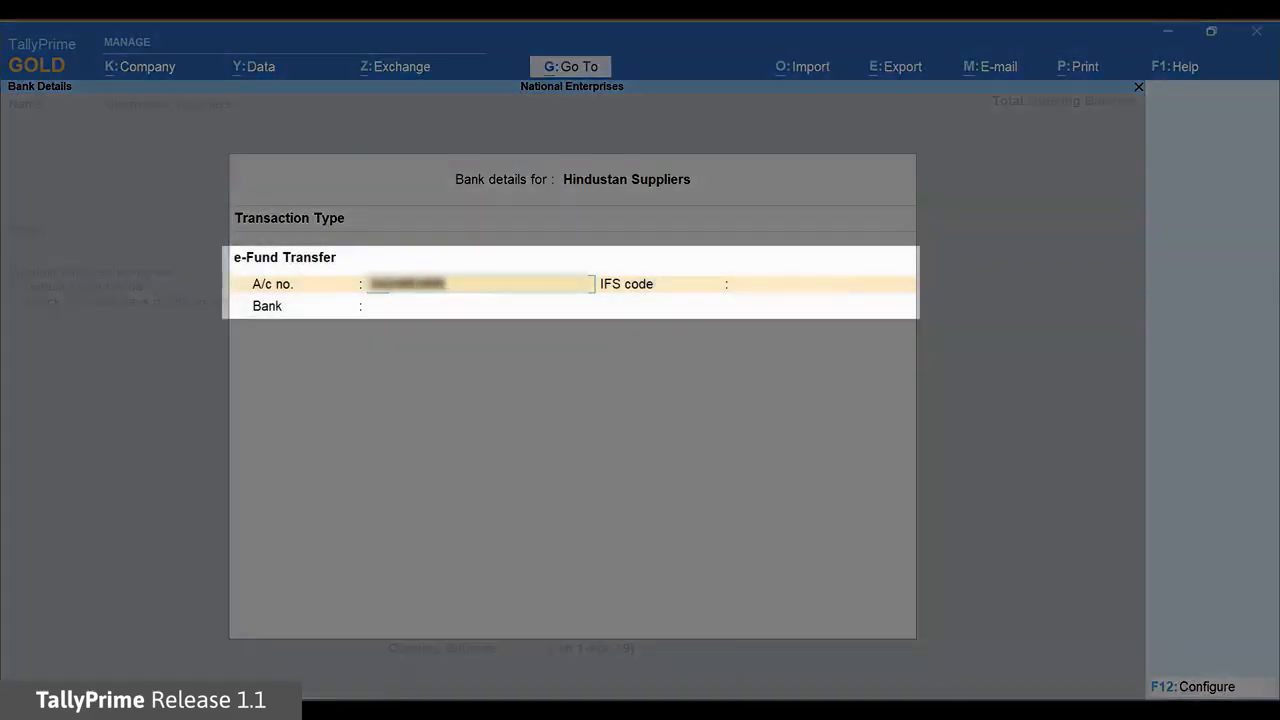
key("Return")
type("SBIN0001234")
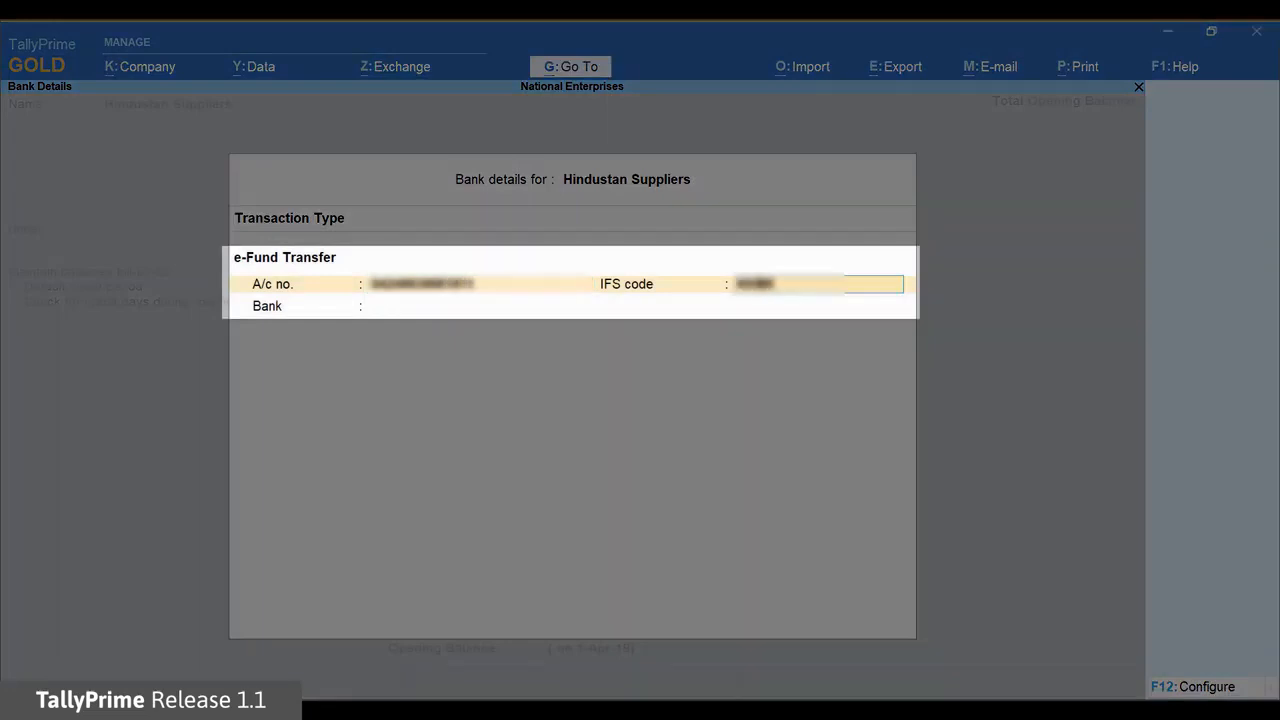
key("Return")
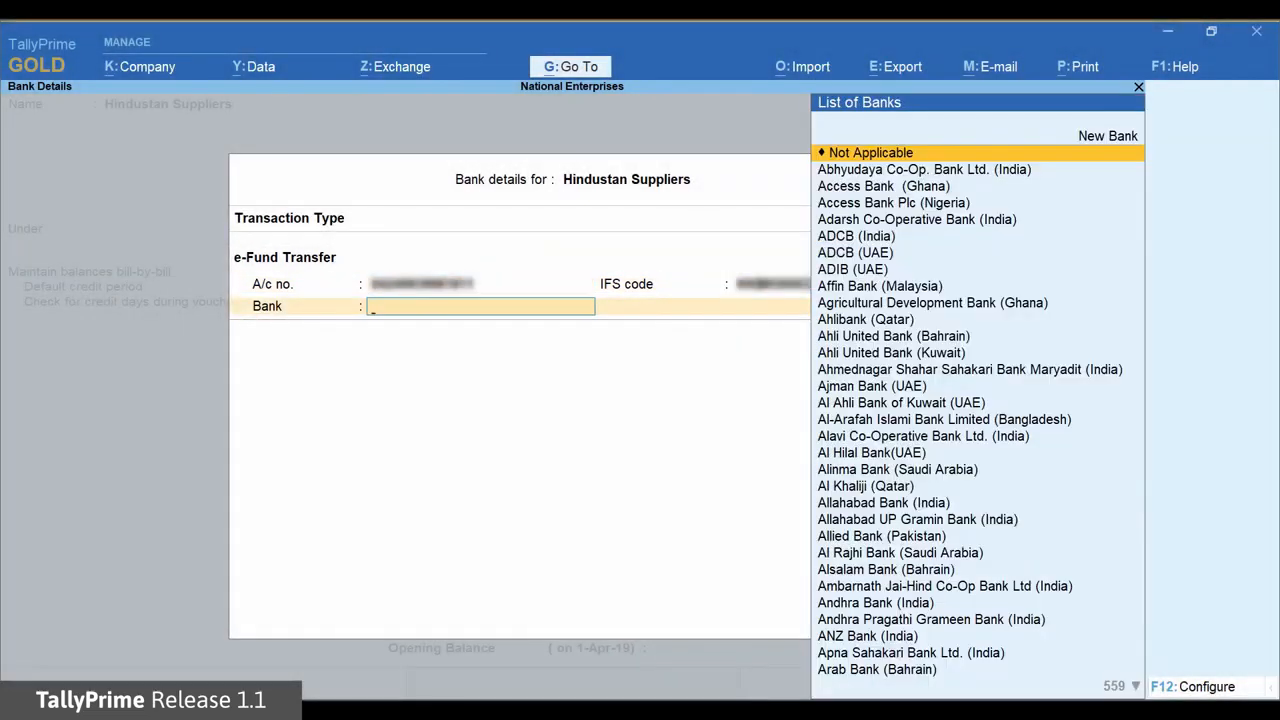
Select Kotak Mahindra Bank (India), leave PAN empty, and save the Hindustan Suppliers ledger
type("Ko")
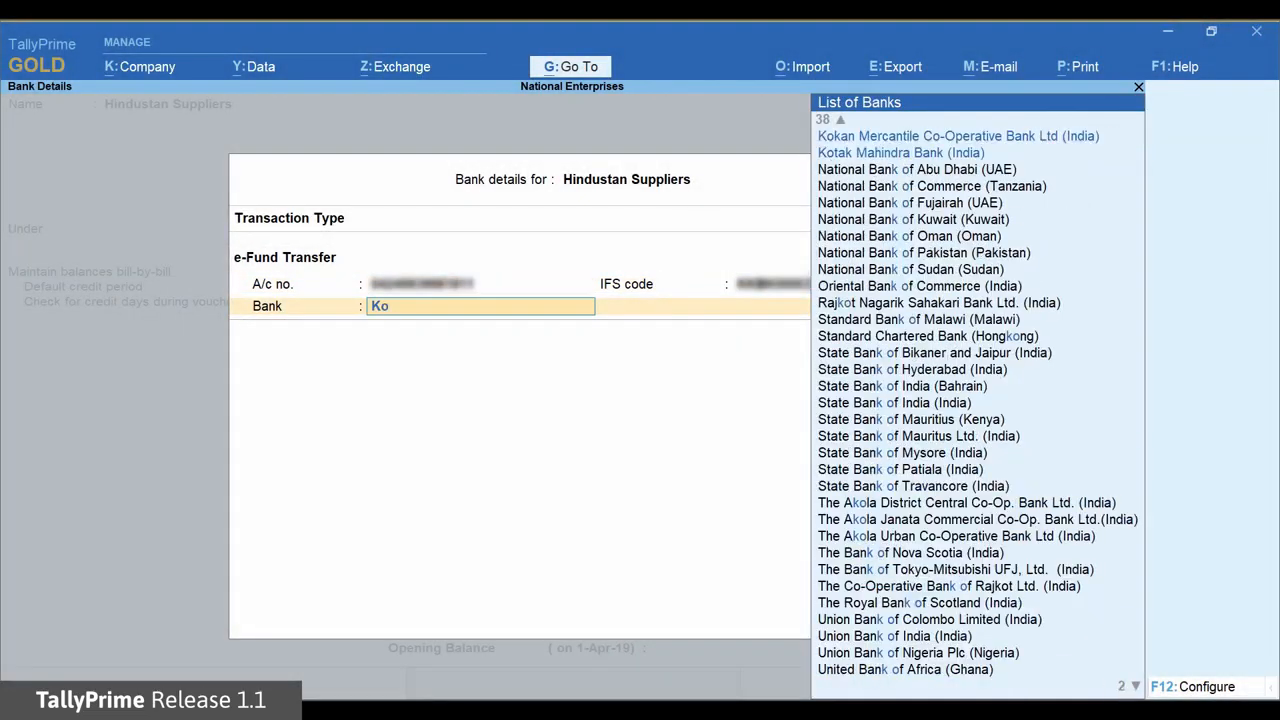
key("Down")
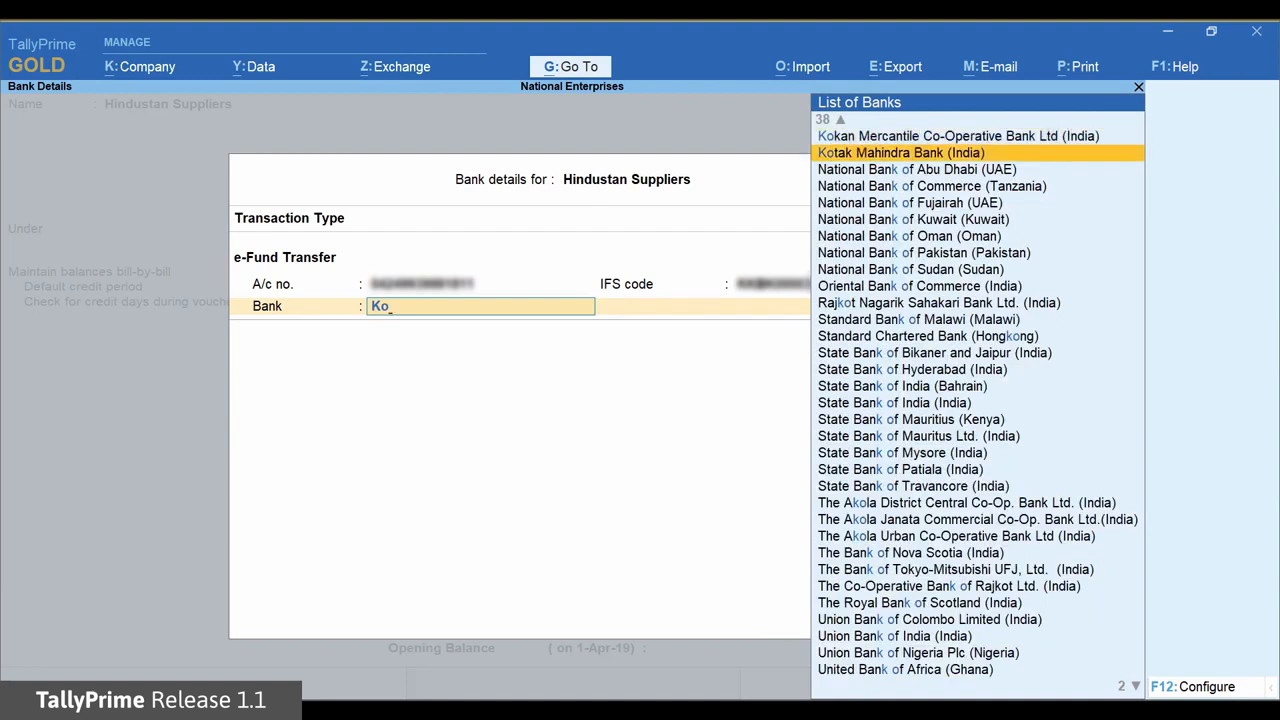
key("Return")
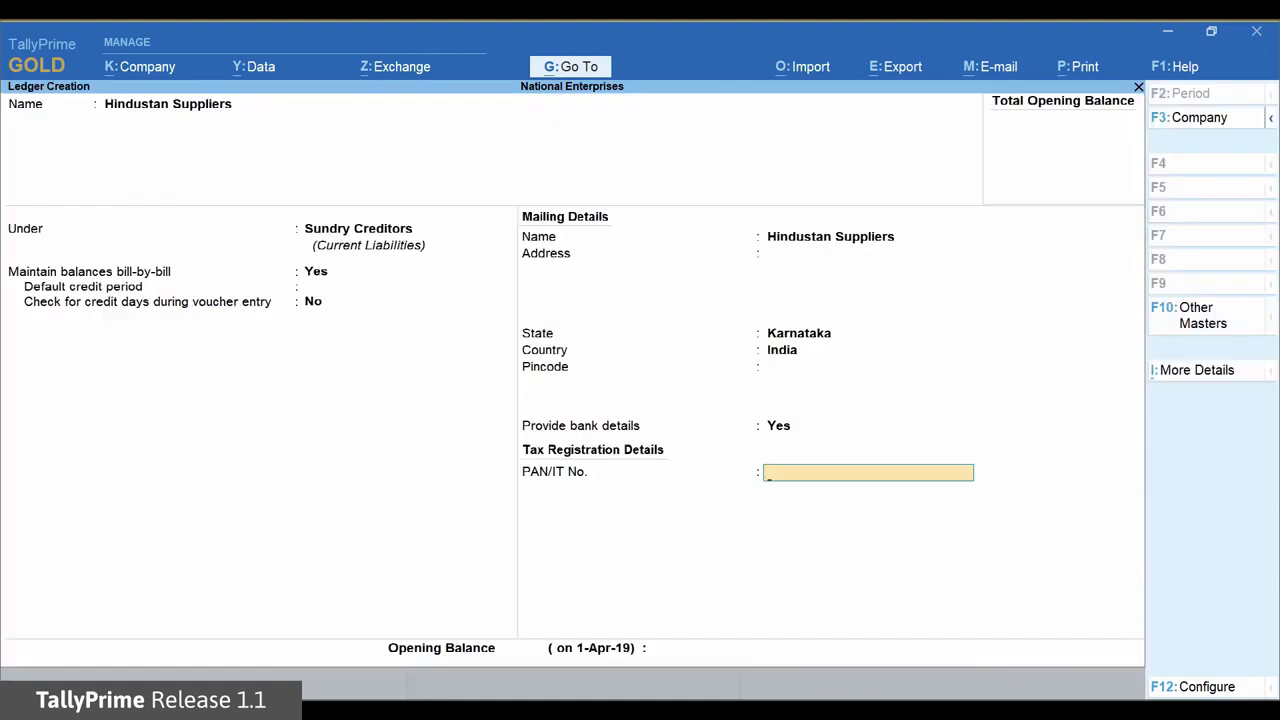
key("Return")
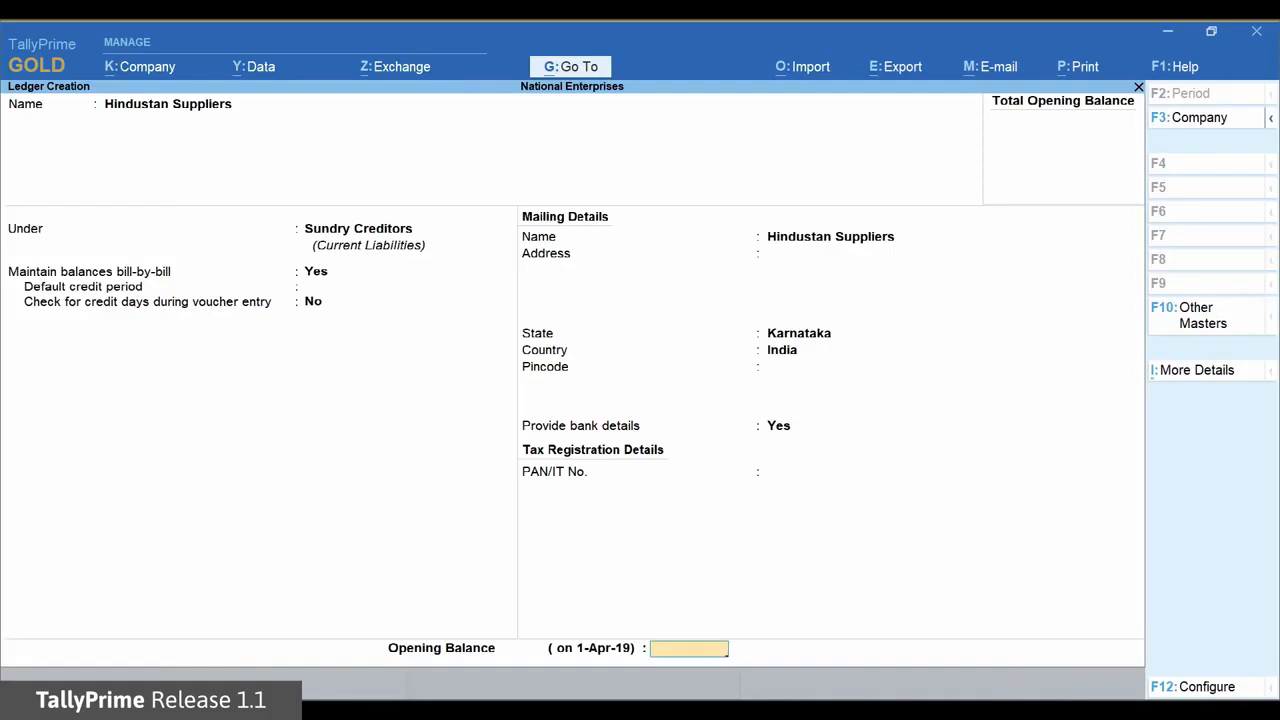
key("Return")
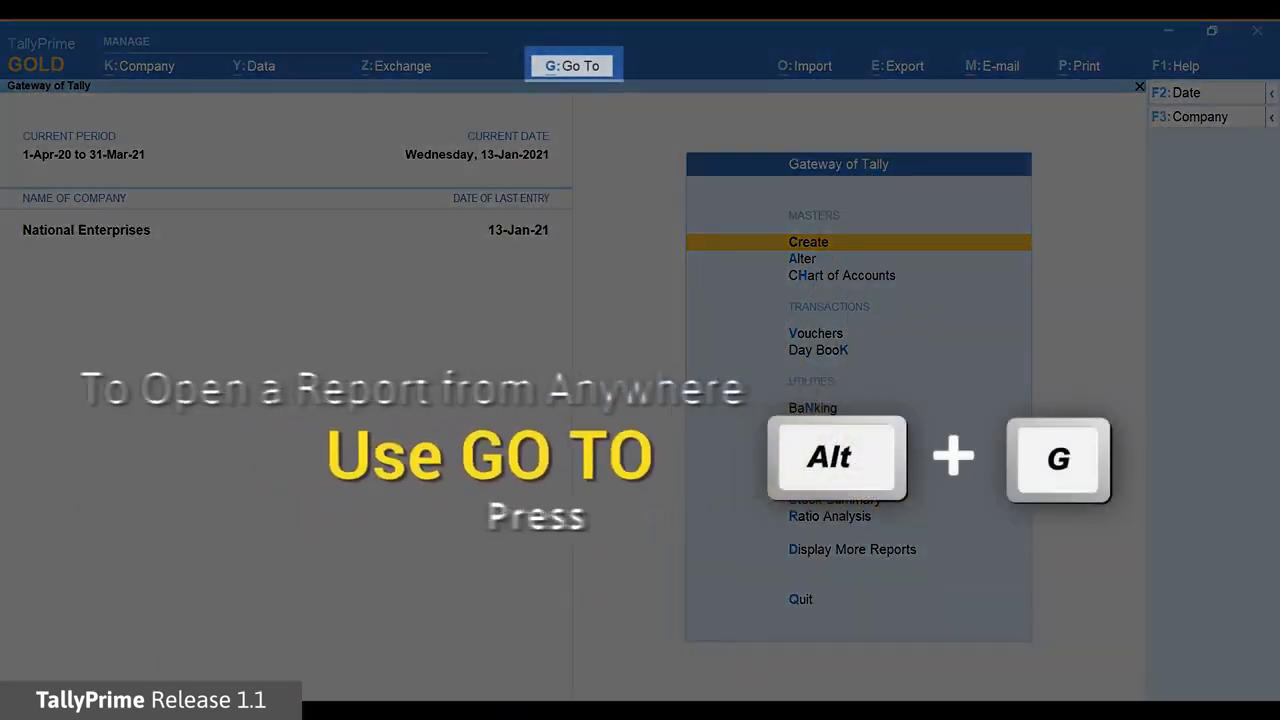
Start a Payment voucher with Bank of Baroda as the paying account
key("alt+g")
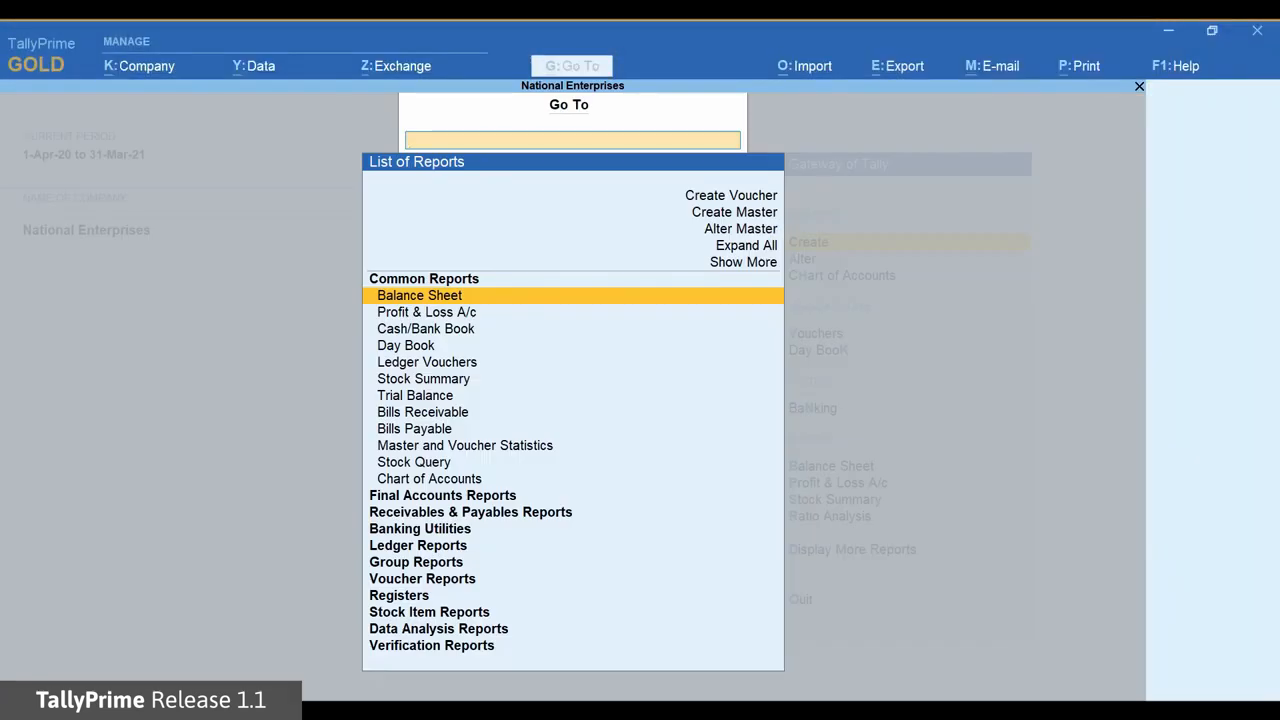
key("Up")
key("Up")
key("Up")
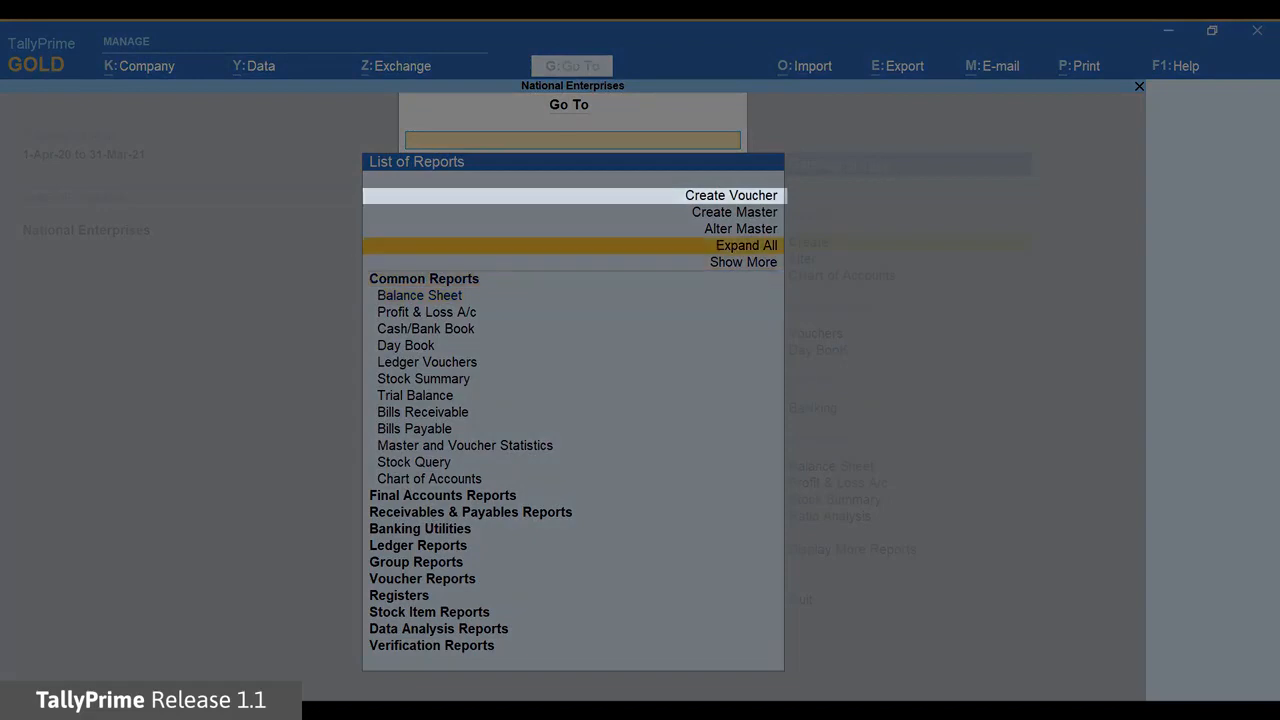
key("Up")
key("Up")
key("Return")
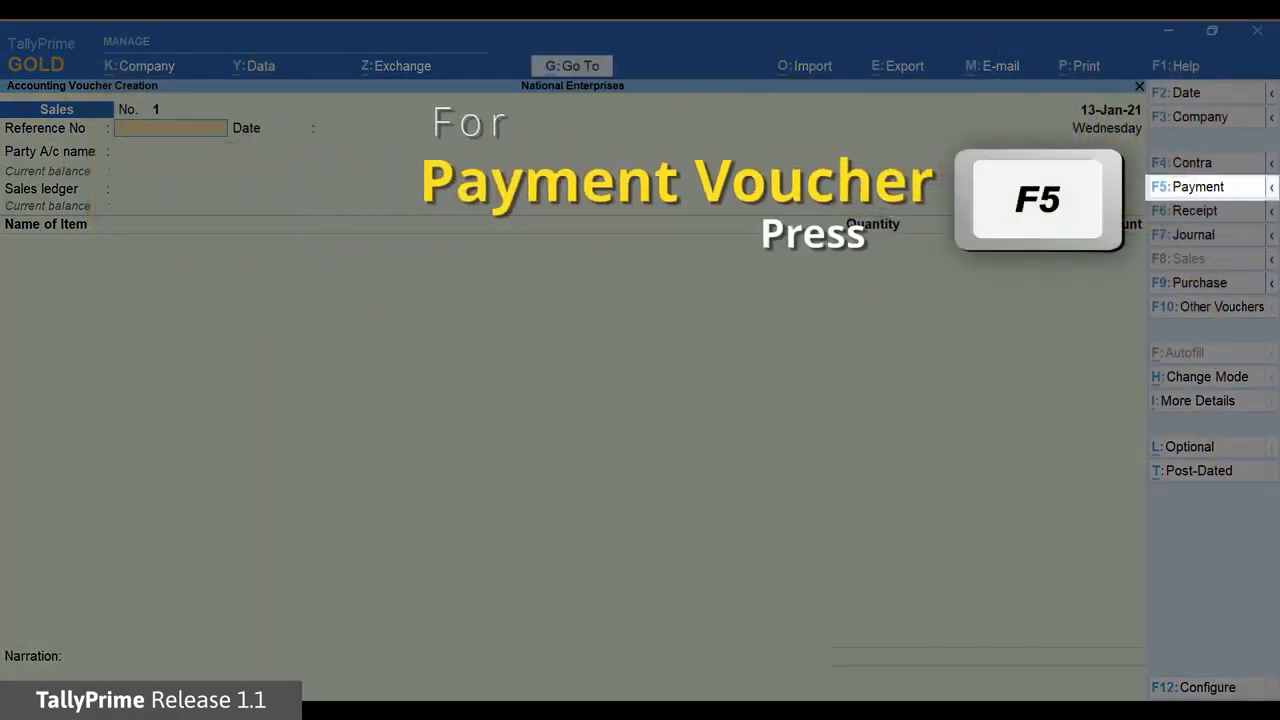
key("F5")
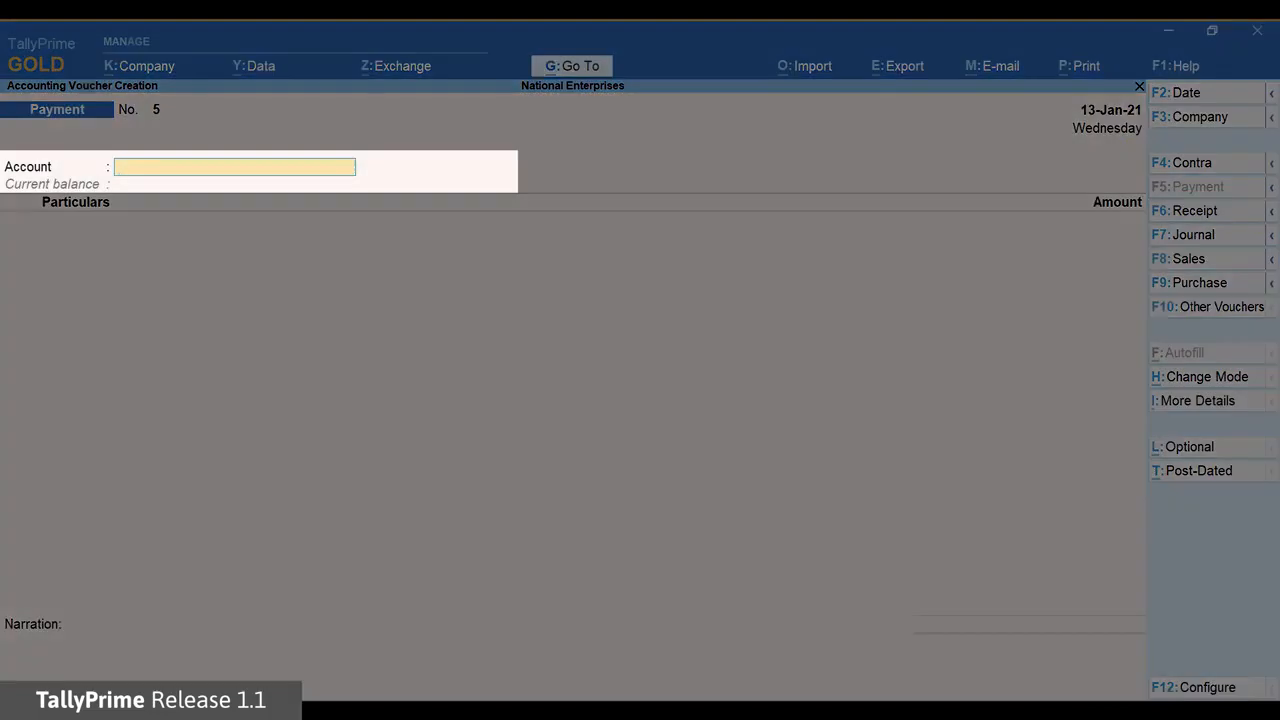
type("Ban")
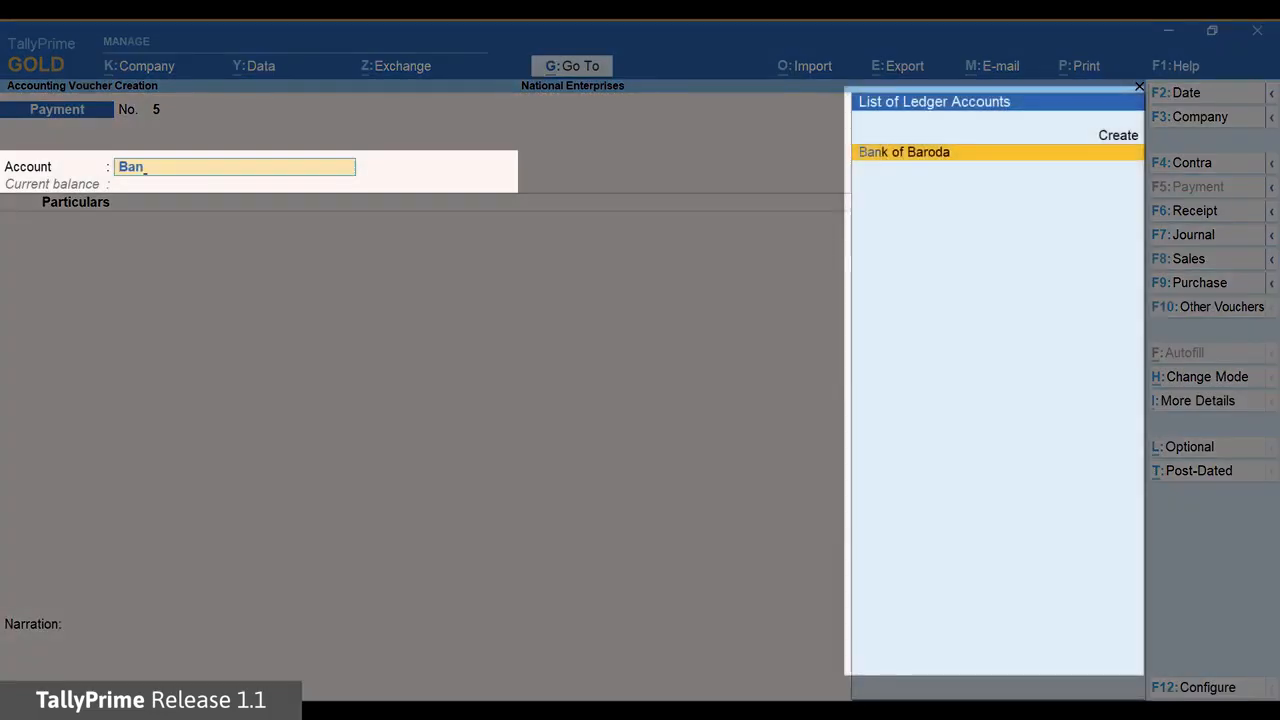
key("Return")
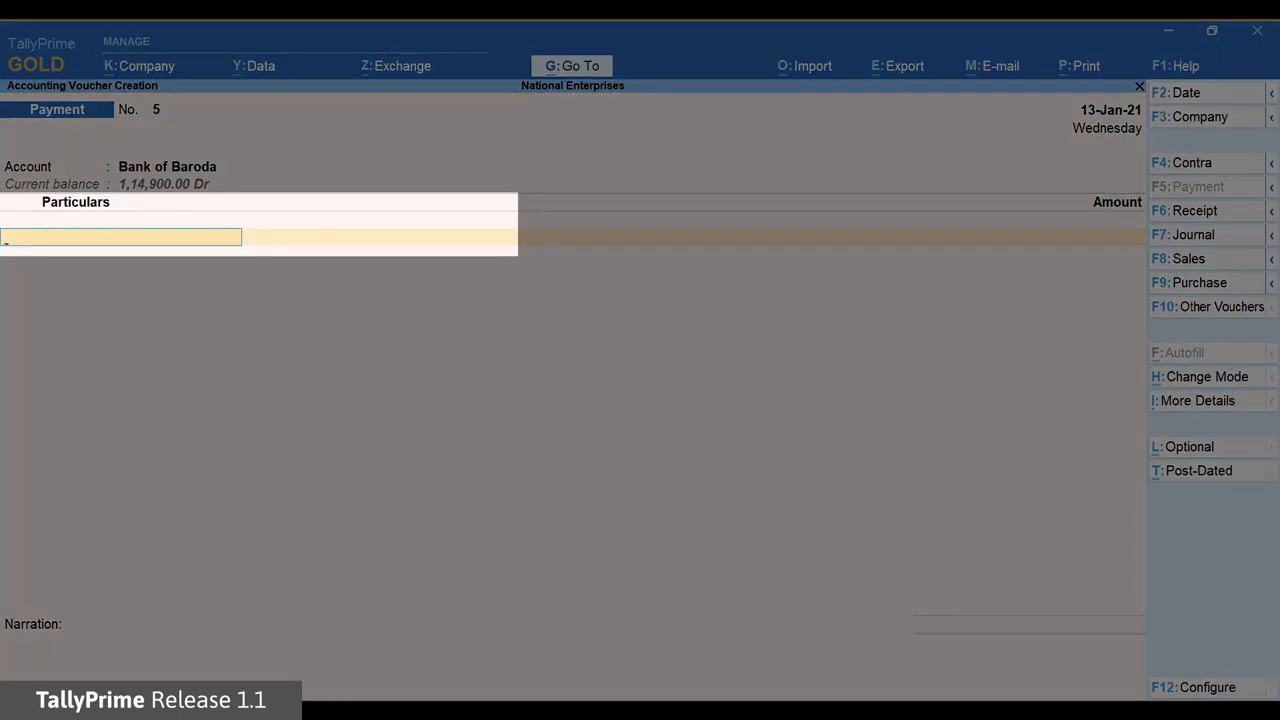
Pay Hindustan Suppliers 25,000 as an Advance against reference 5
type("Hi")
key("Return")
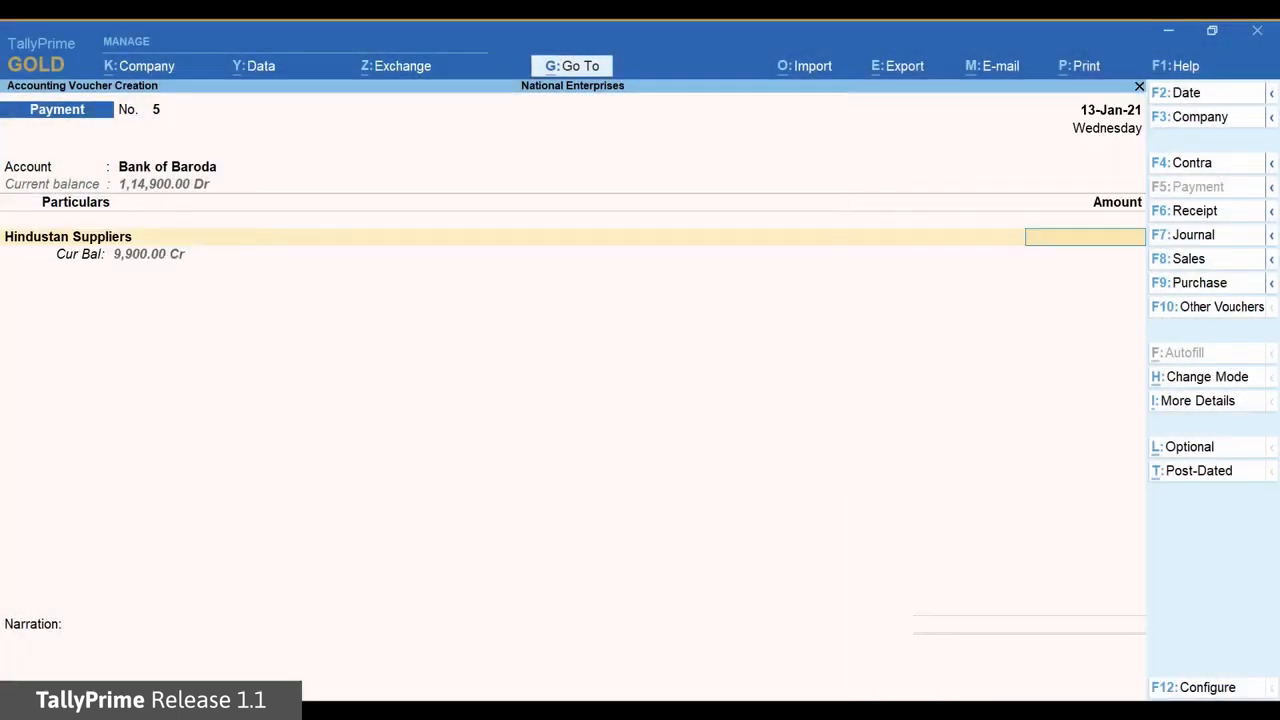
type("25000")
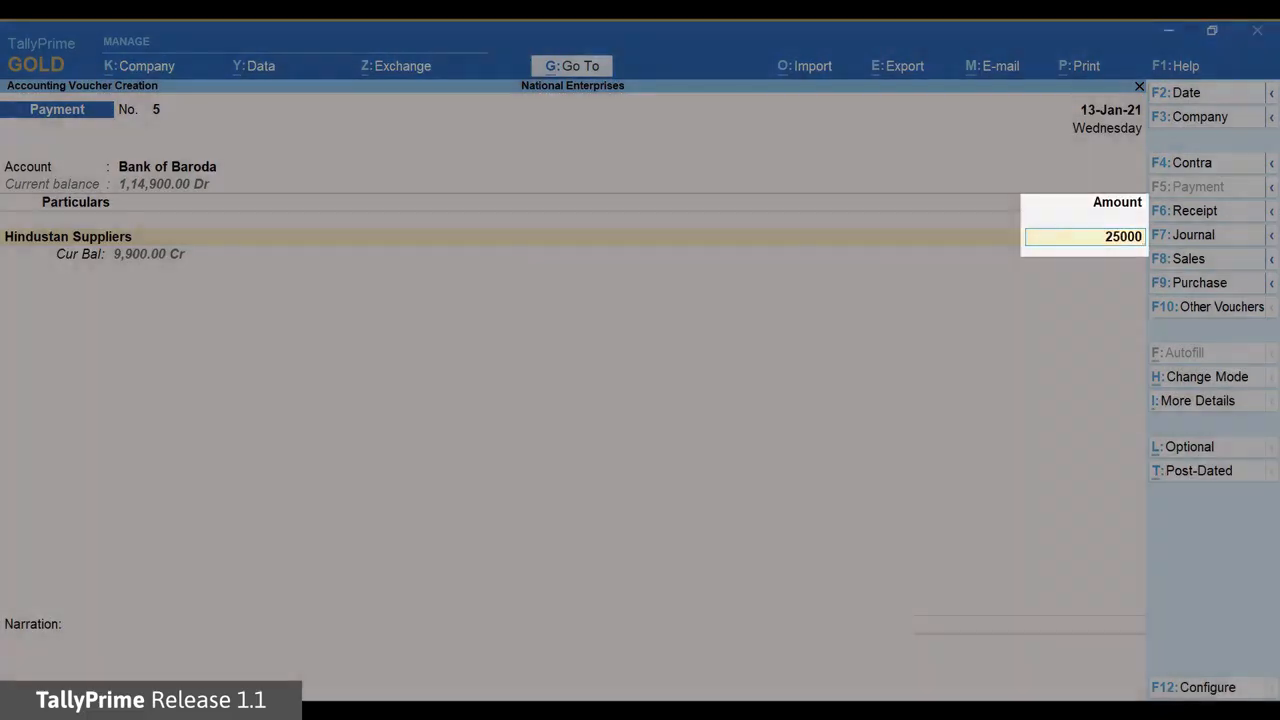
key("Return")
key("Up")
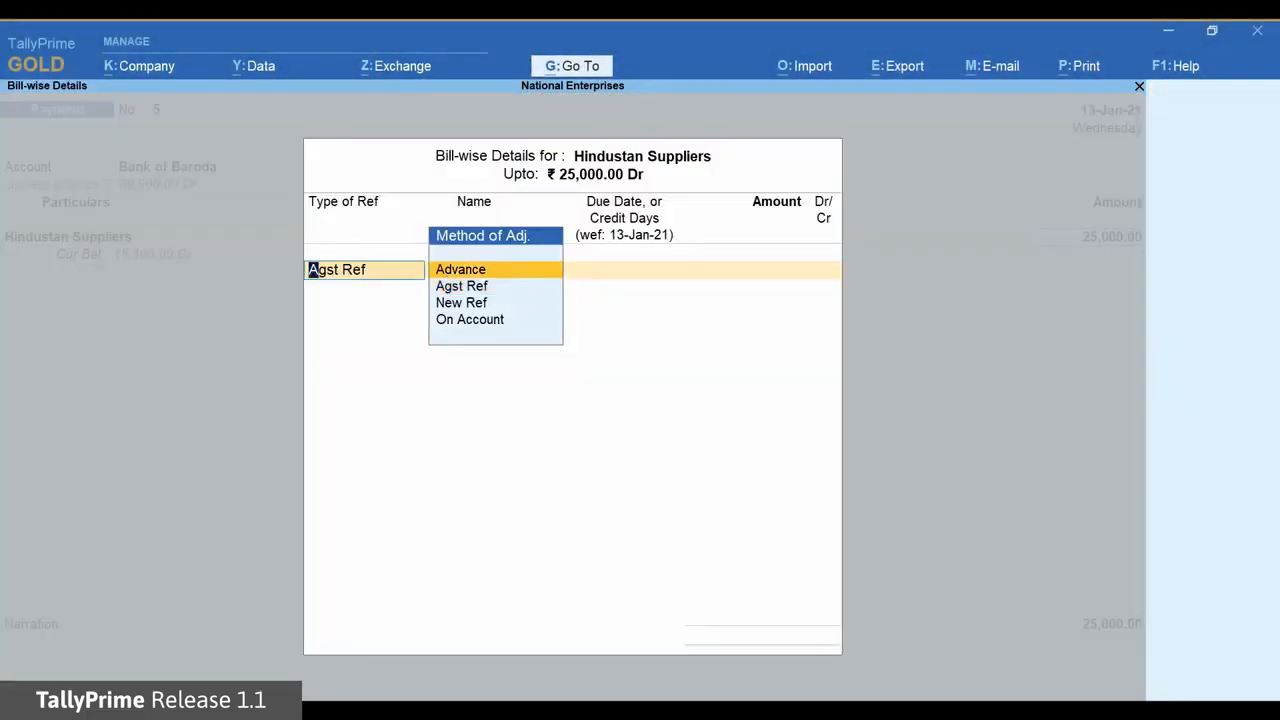
key("Return")
key("Return")
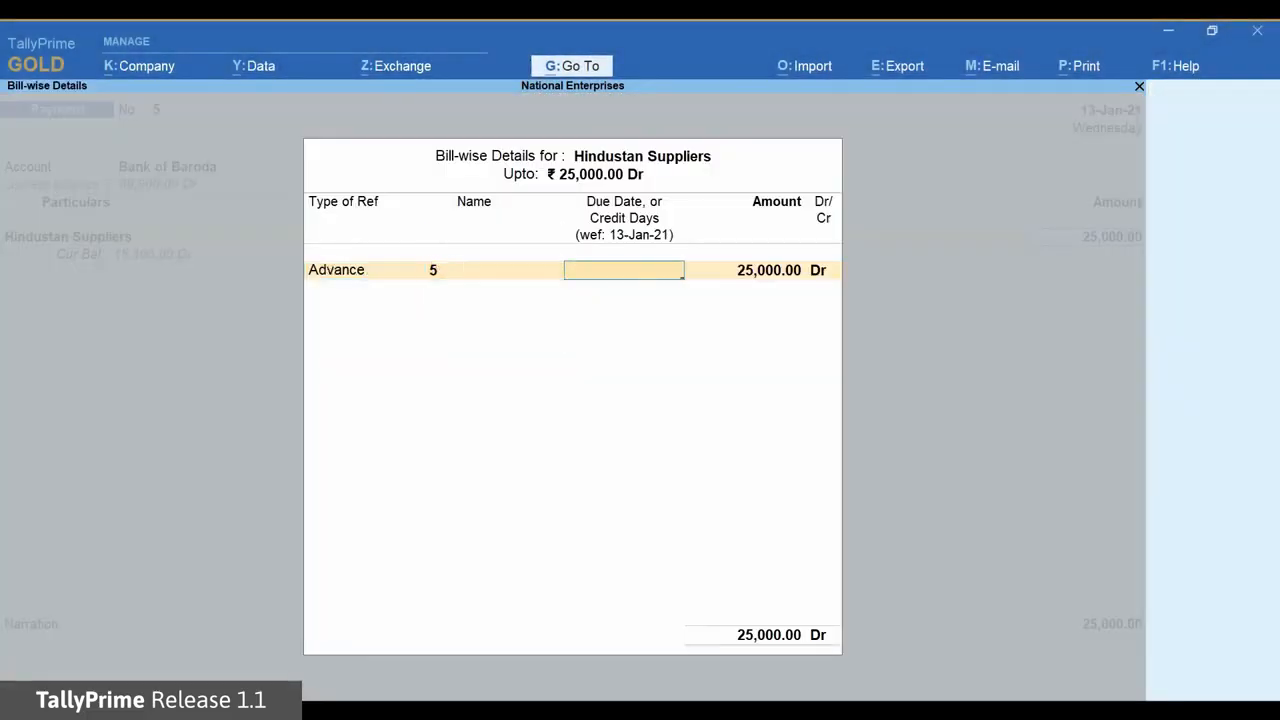
key("Return")
key("Return")
key("Return")
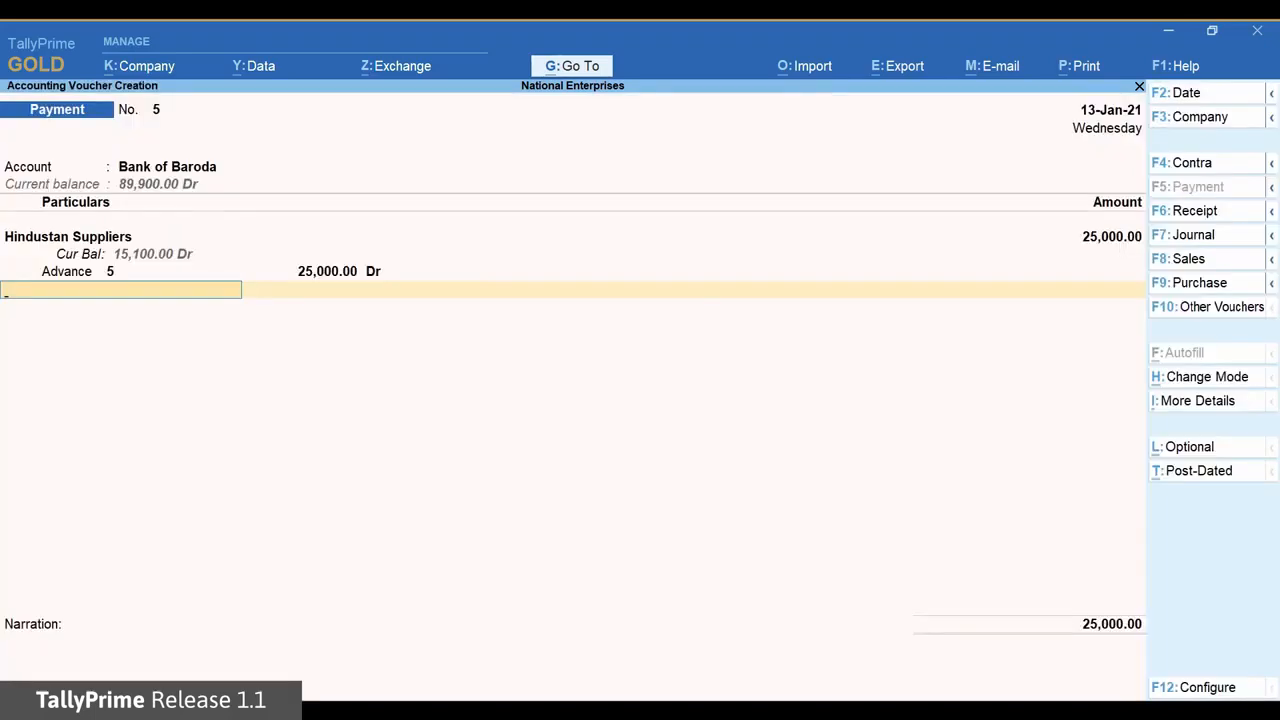
key("Return")
key("Return")
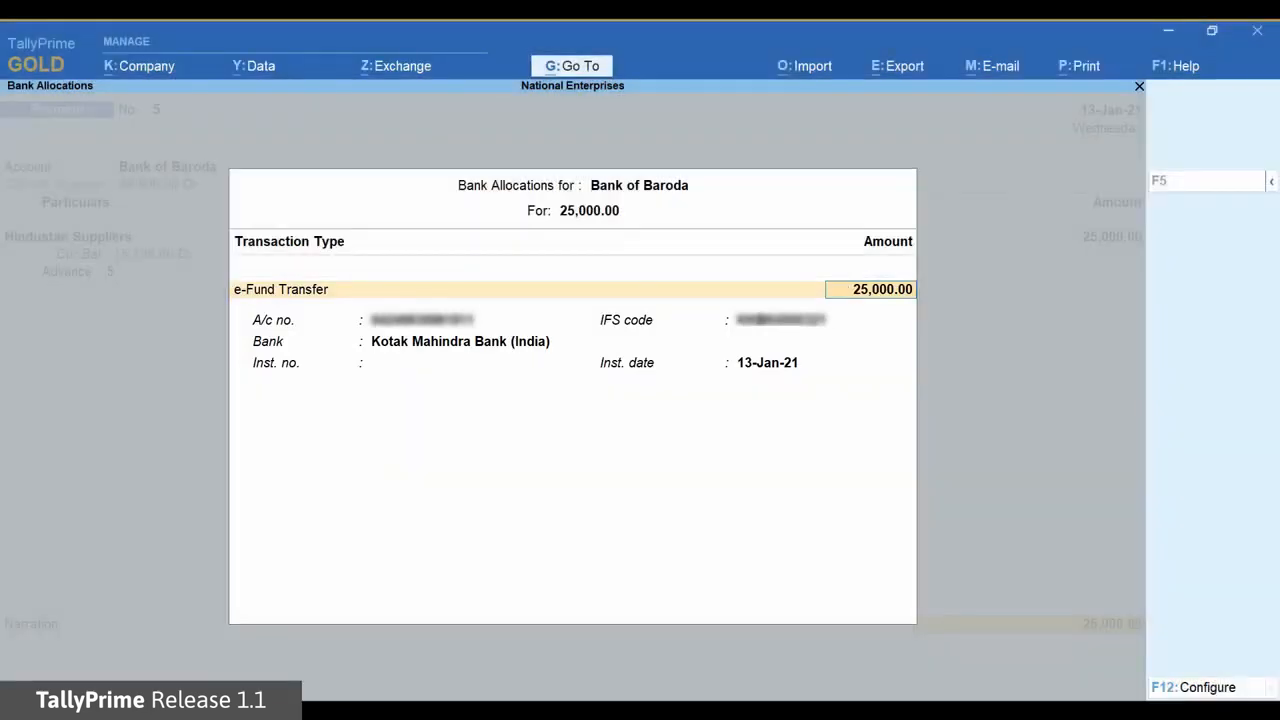
Accept the 25,000 e-Fund Transfer allocation, narrate 'Advance paid to the supplier' and save
key("Return")
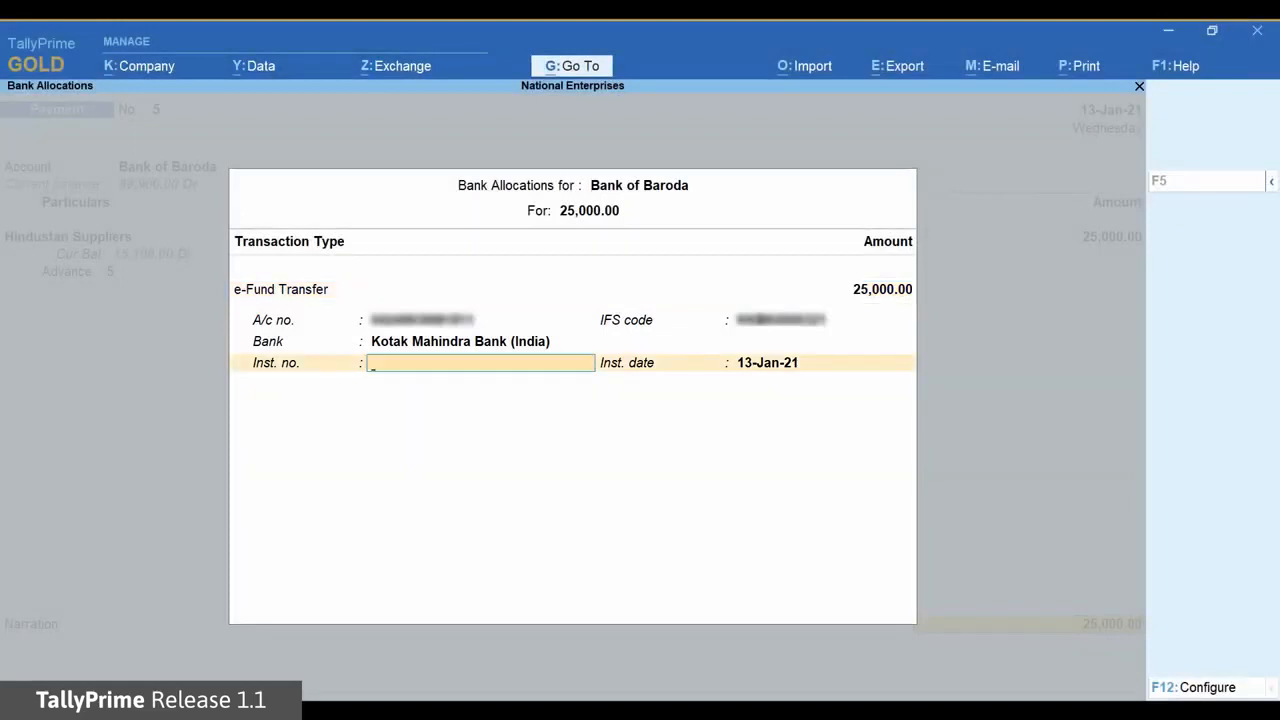
key("Return")
key("Return")
type("Advance paid to the supplier")
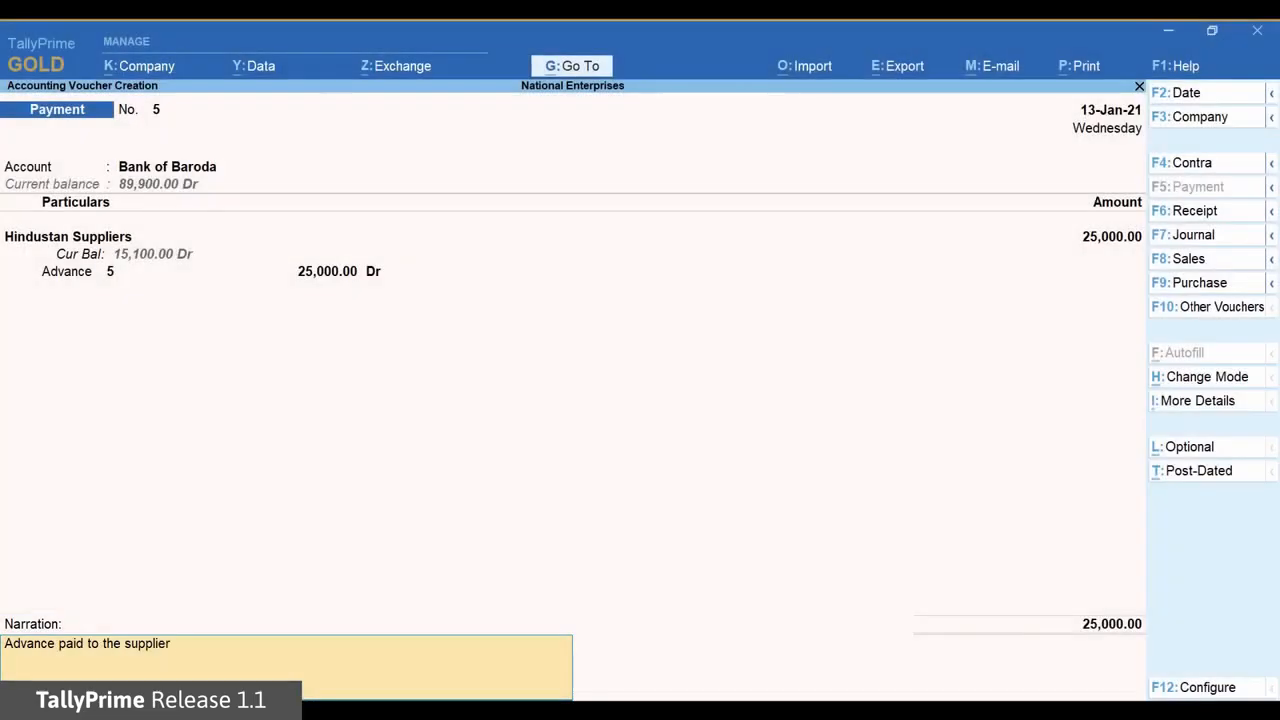
key("Return")
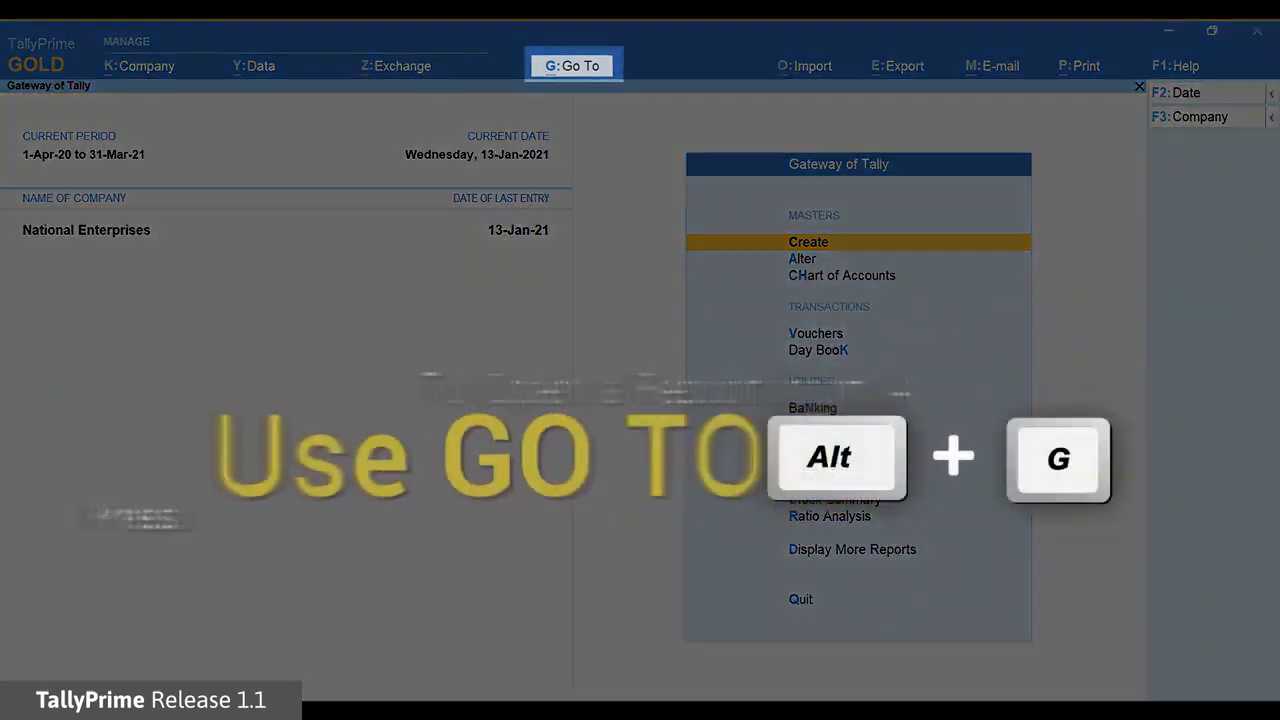
Jump to the e-Payments report under Banking Utilities by searching 'e-payments' in Go To
key("alt+g")
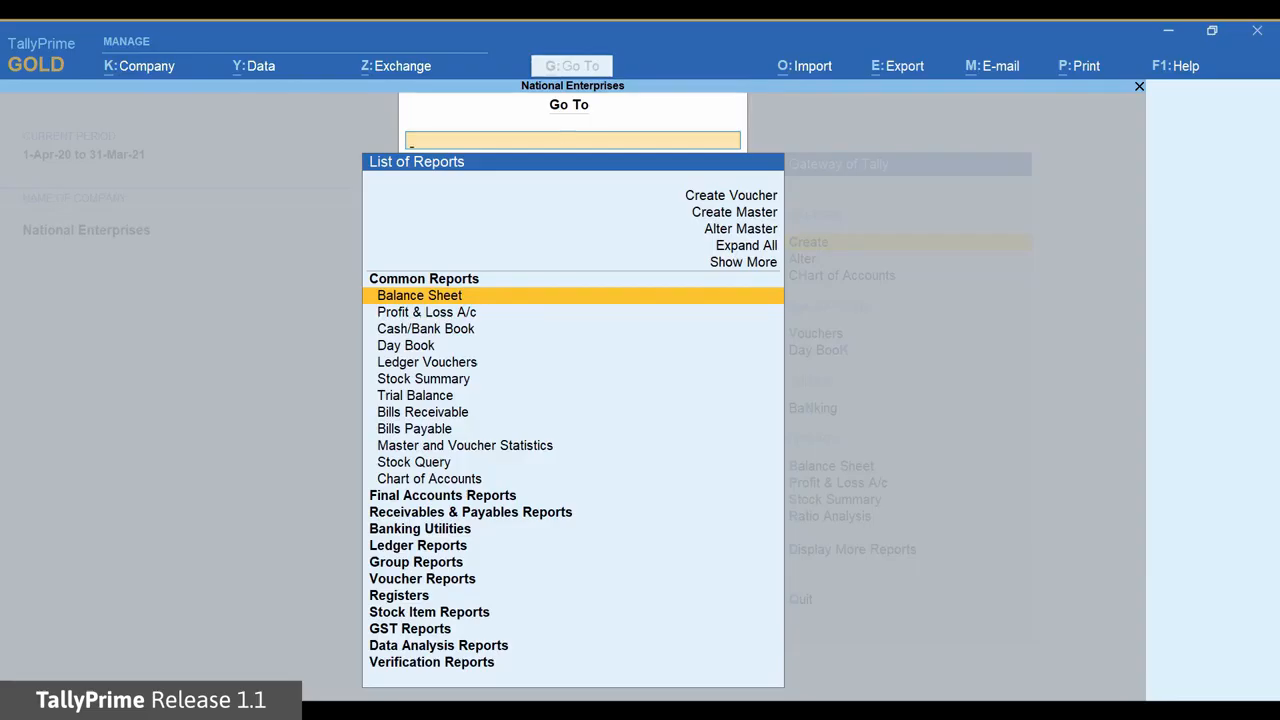
type("e")
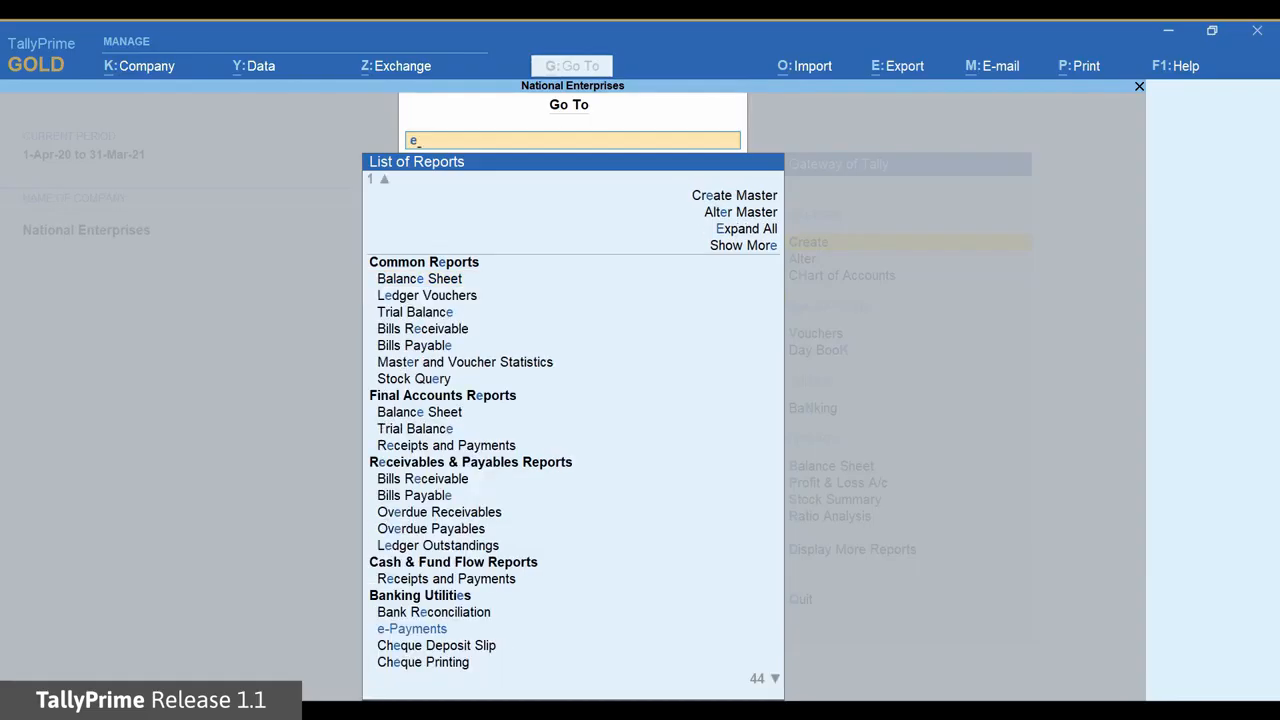
type("-pay")
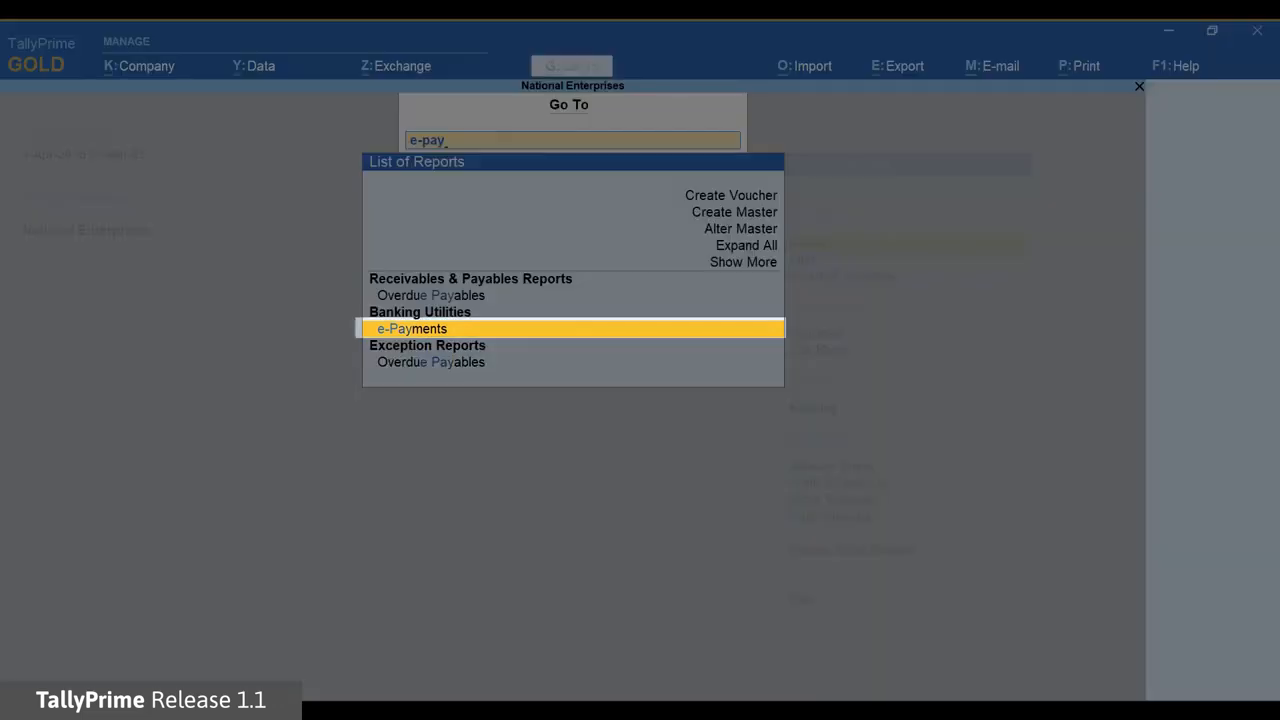
type("ments")
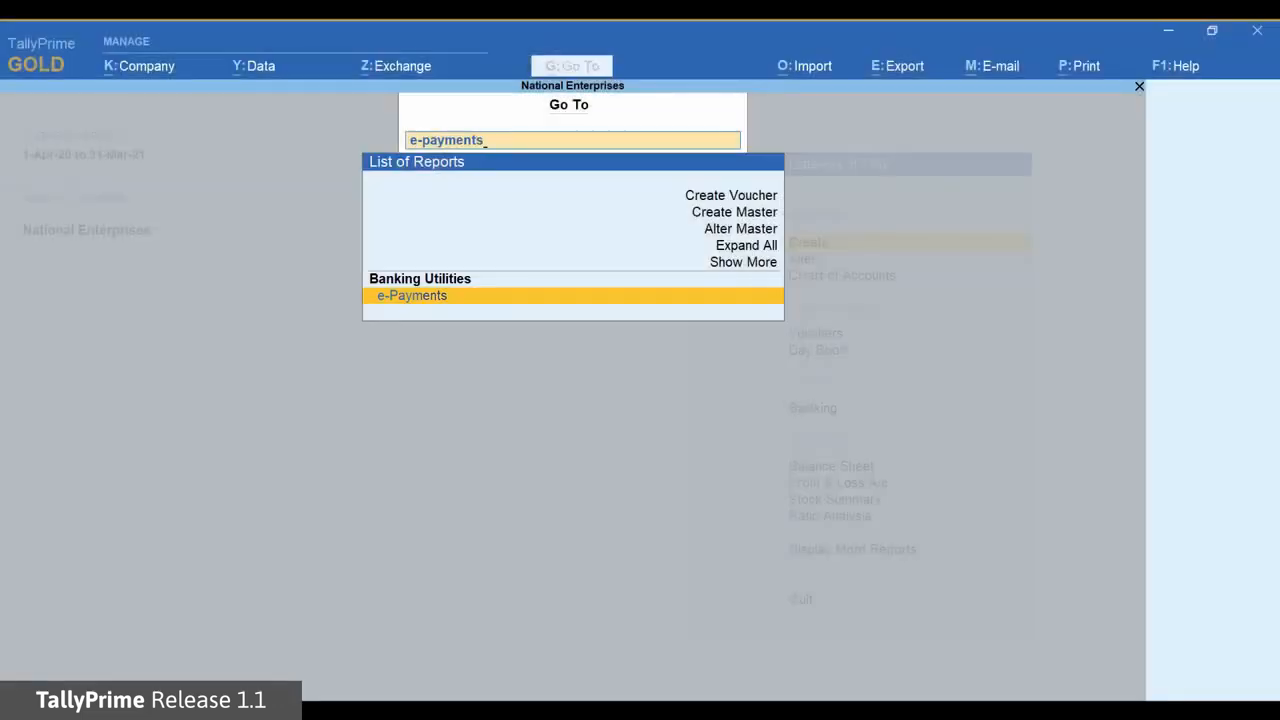
key("Return")
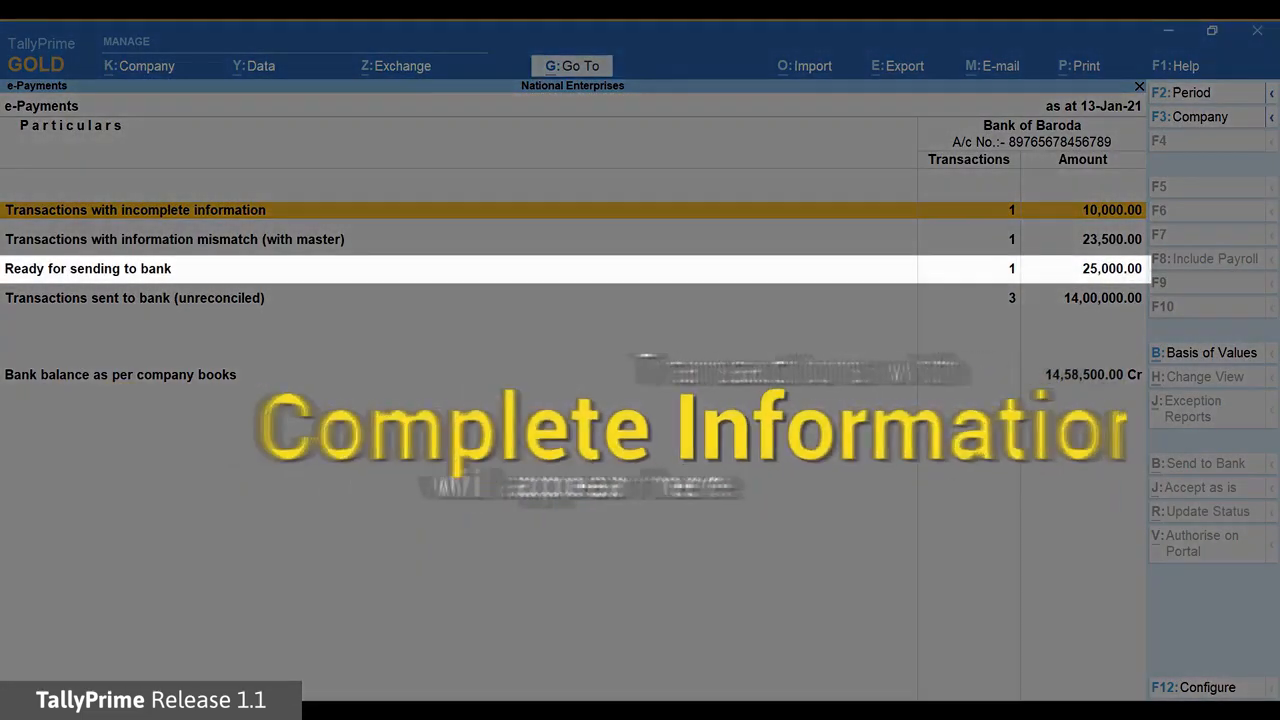
Review the e-Payments categories, then drill into 'Transactions with incomplete information' for Bank of Baroda
key("Down")
key("Down")
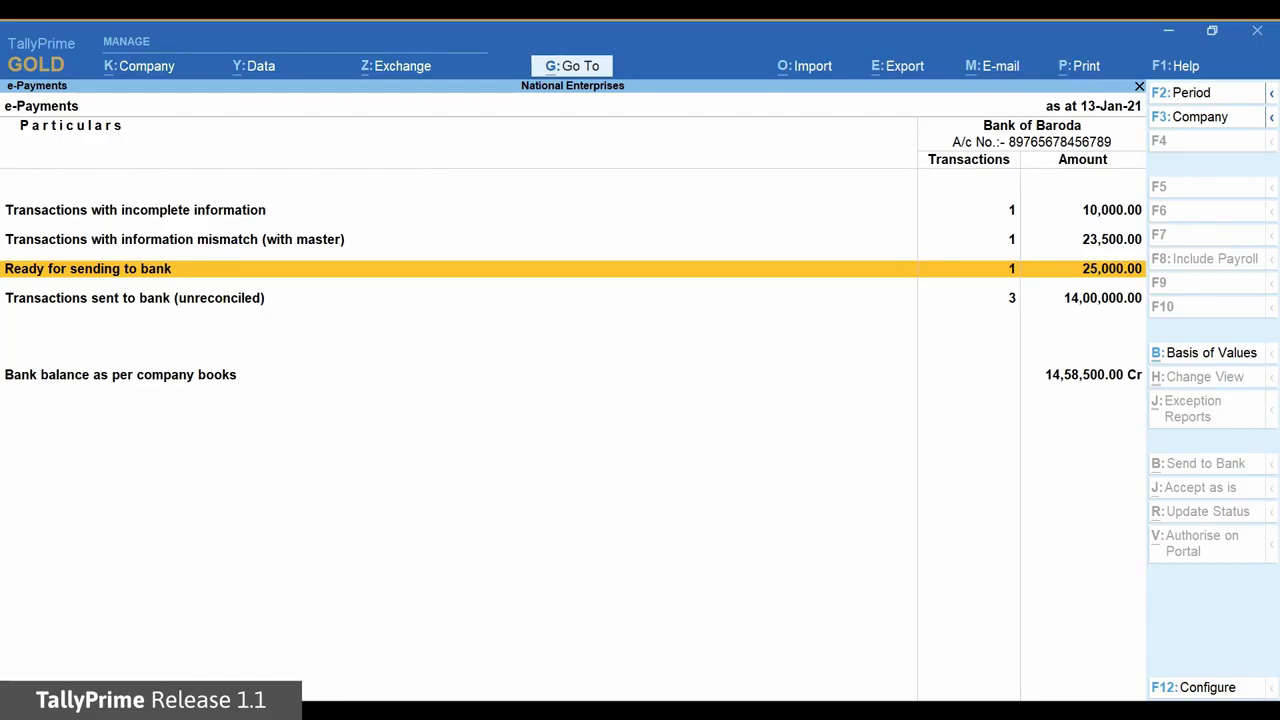
key("Up")
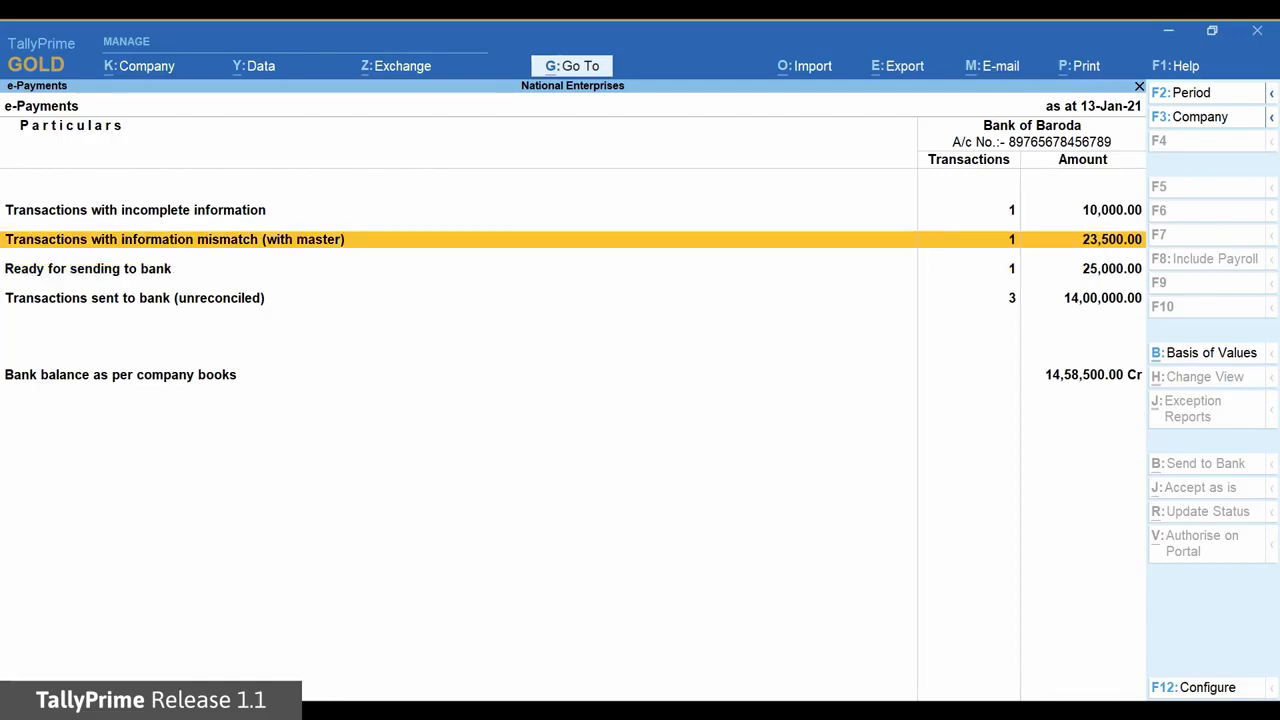
key("Up")
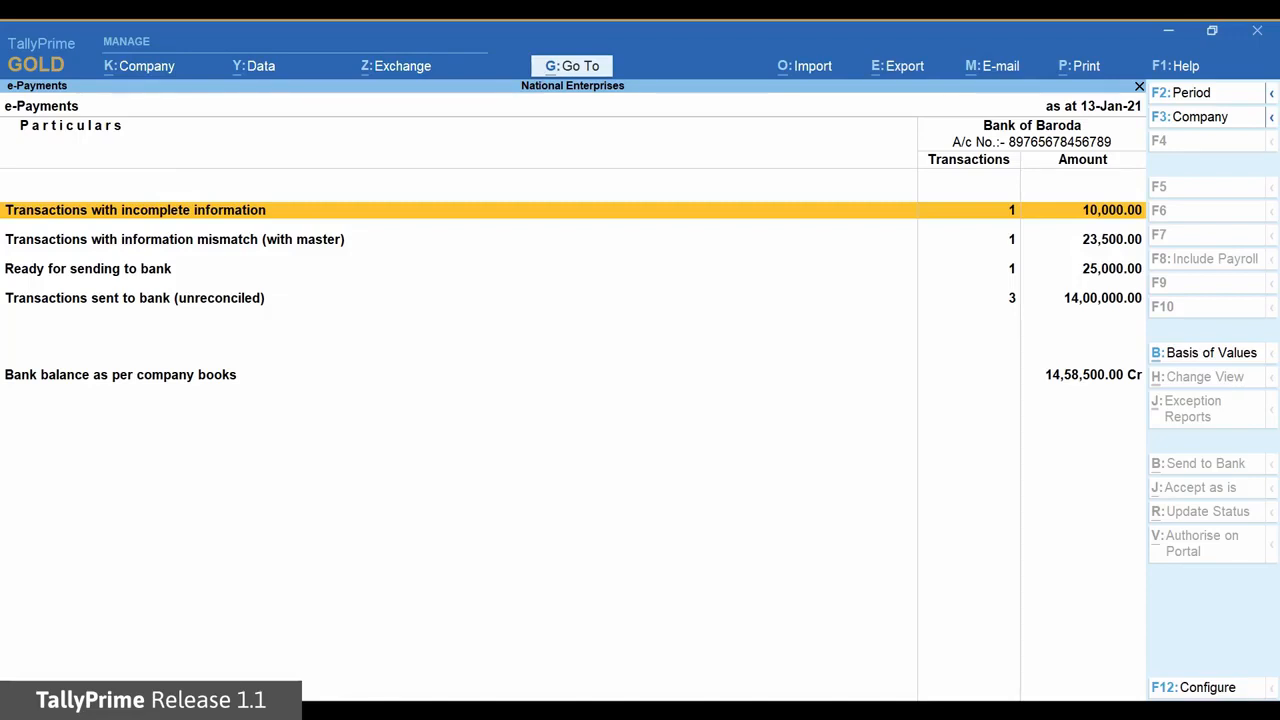
key("Down")
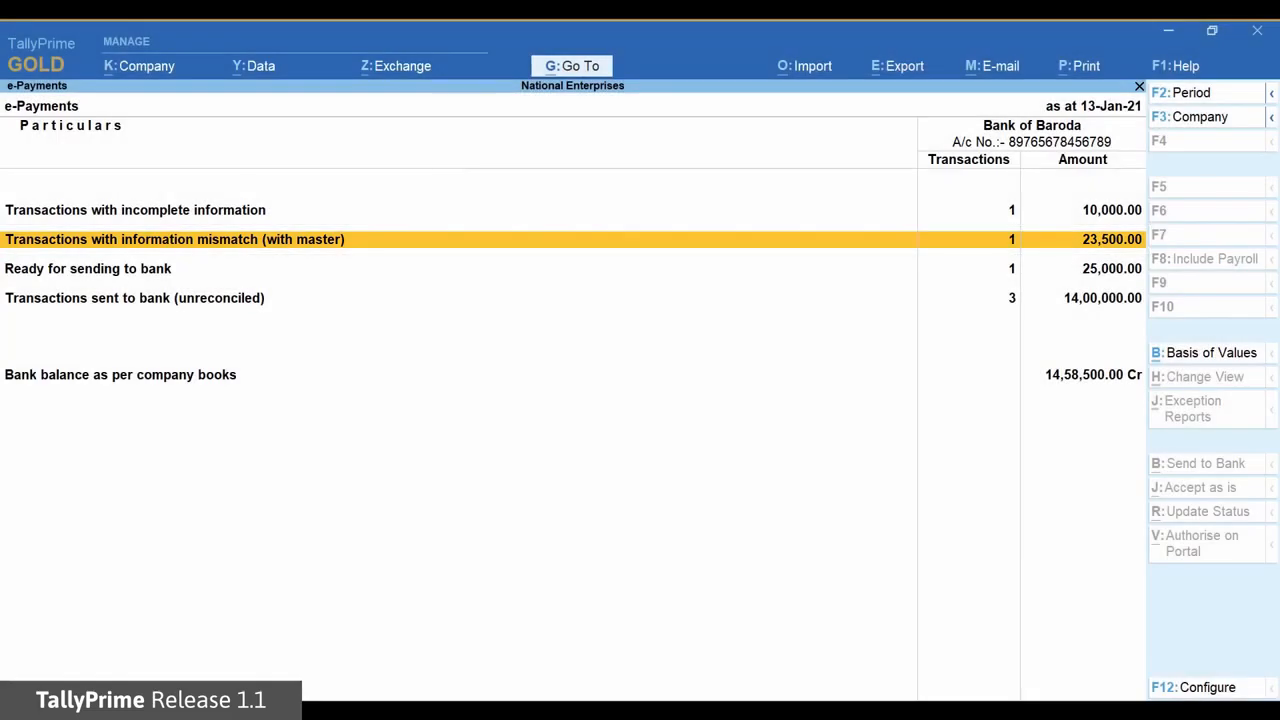
key("Up")
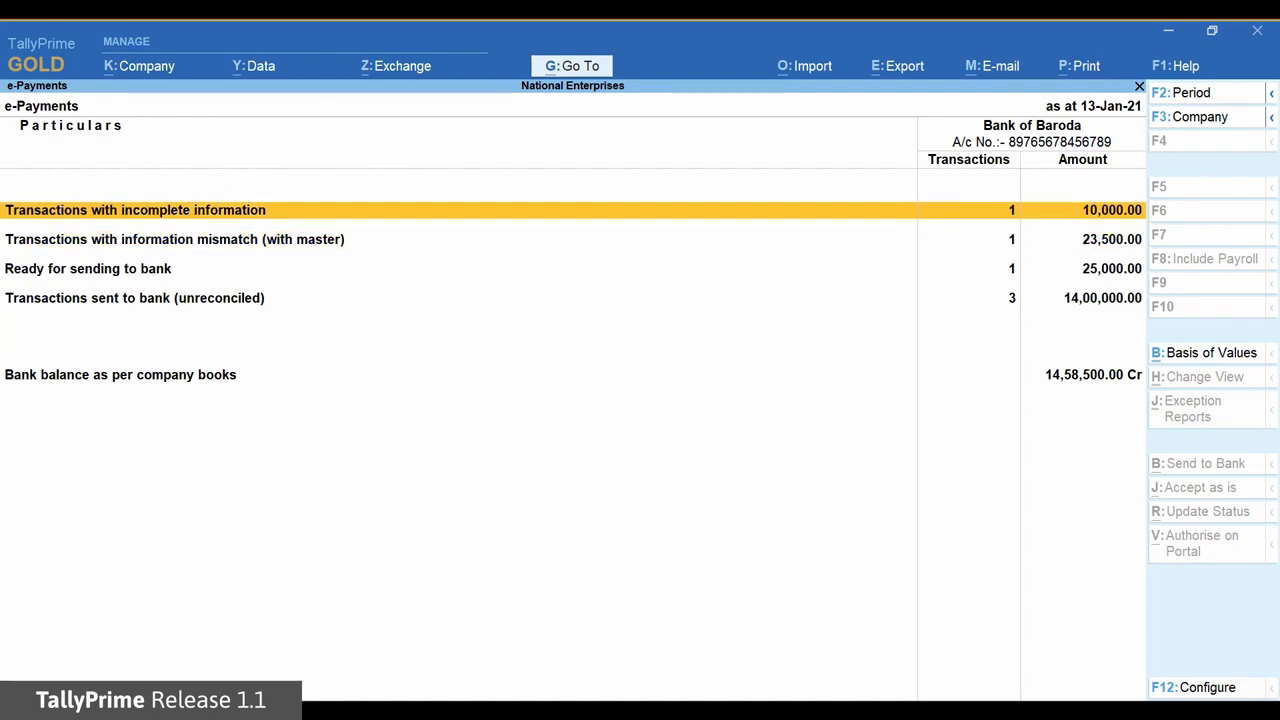
key("Return")
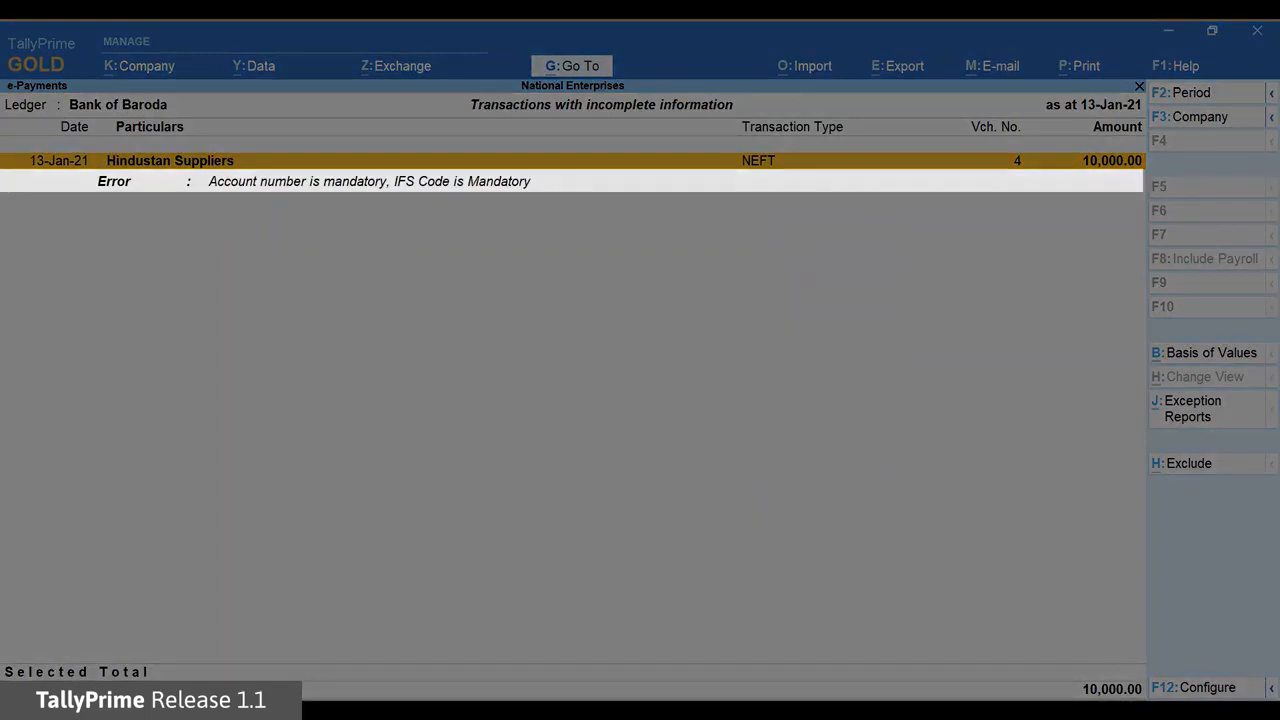
Copy the master's account number and IFS code into the 10,000.00 Hindustan Suppliers payment and accept it
key("Return")
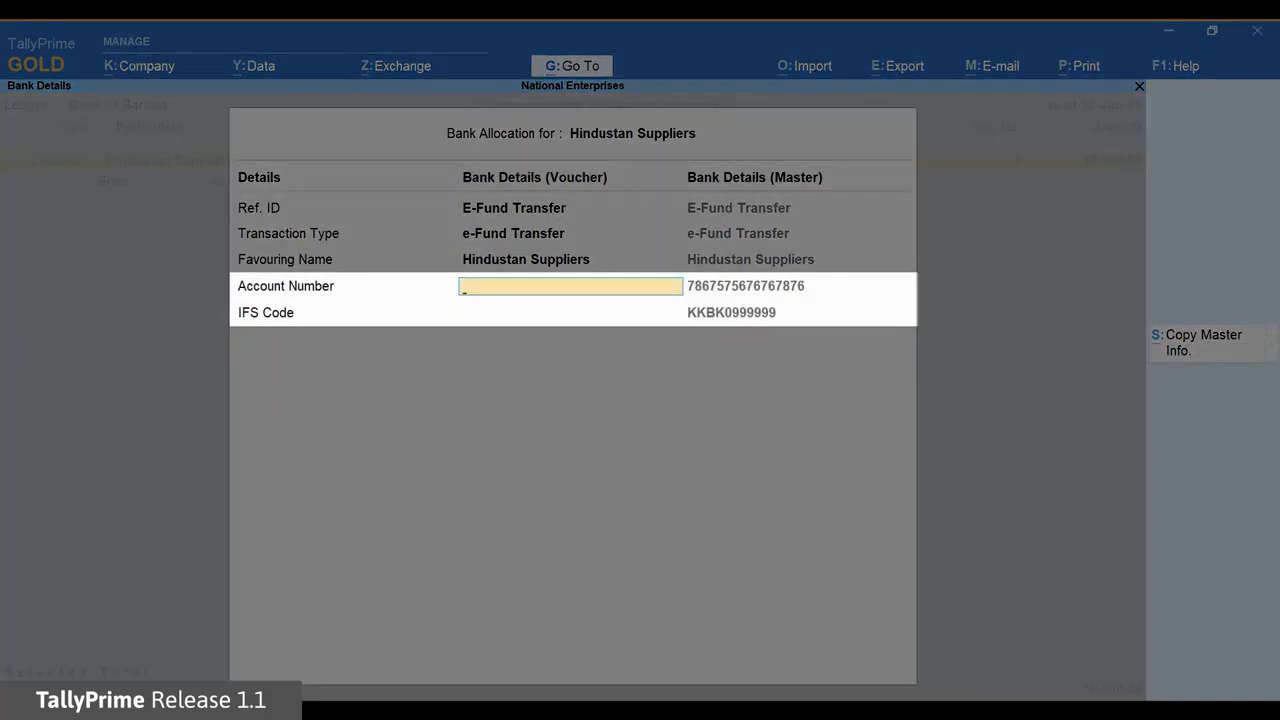
key("alt+s")
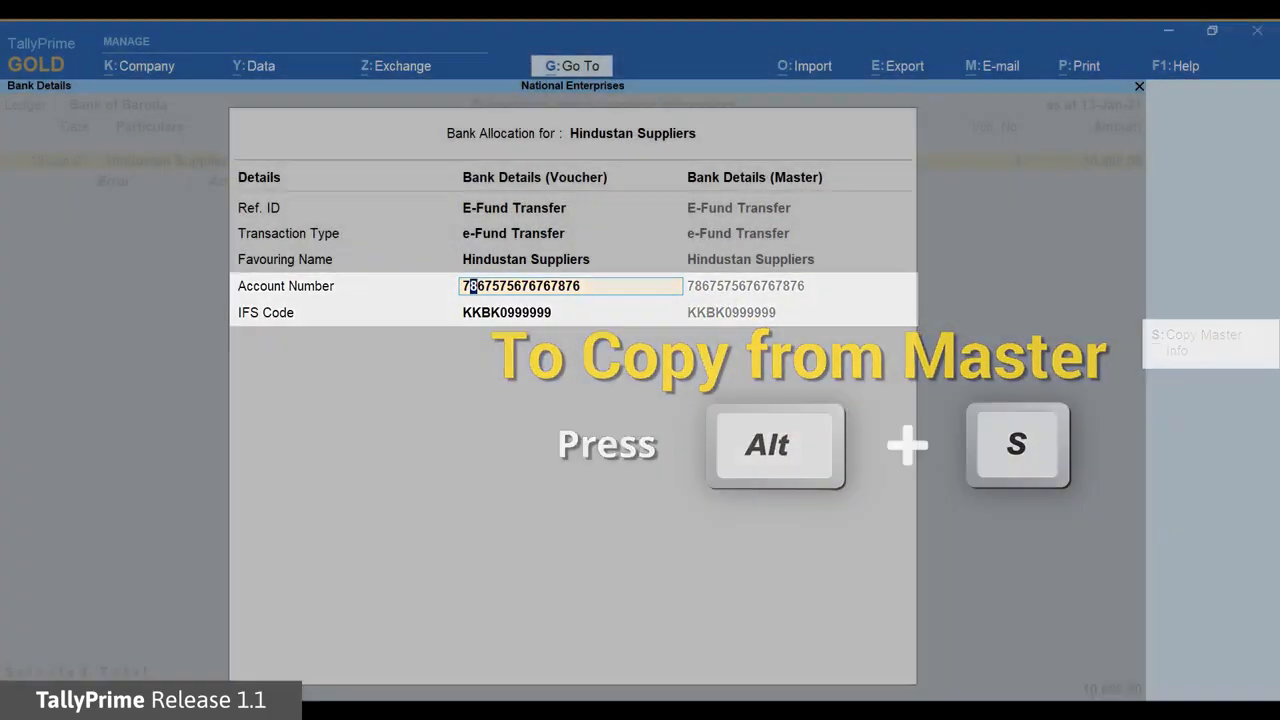
key("Return")
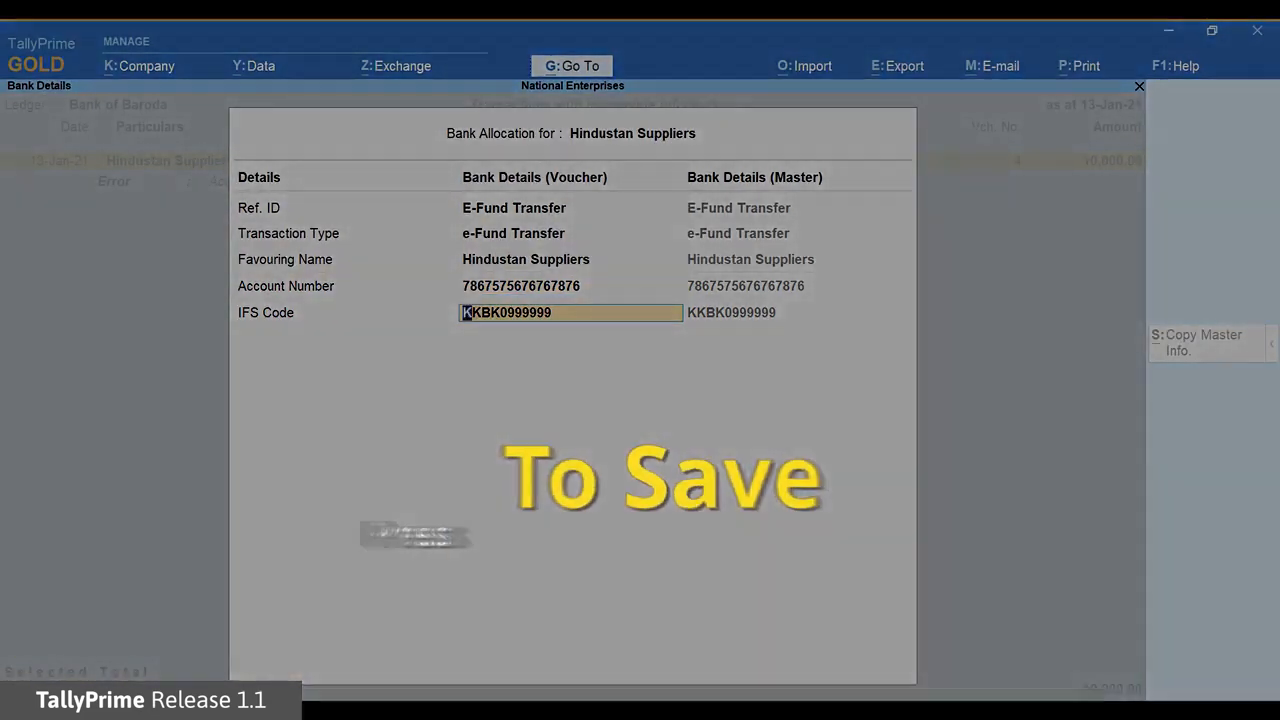
key("Return")
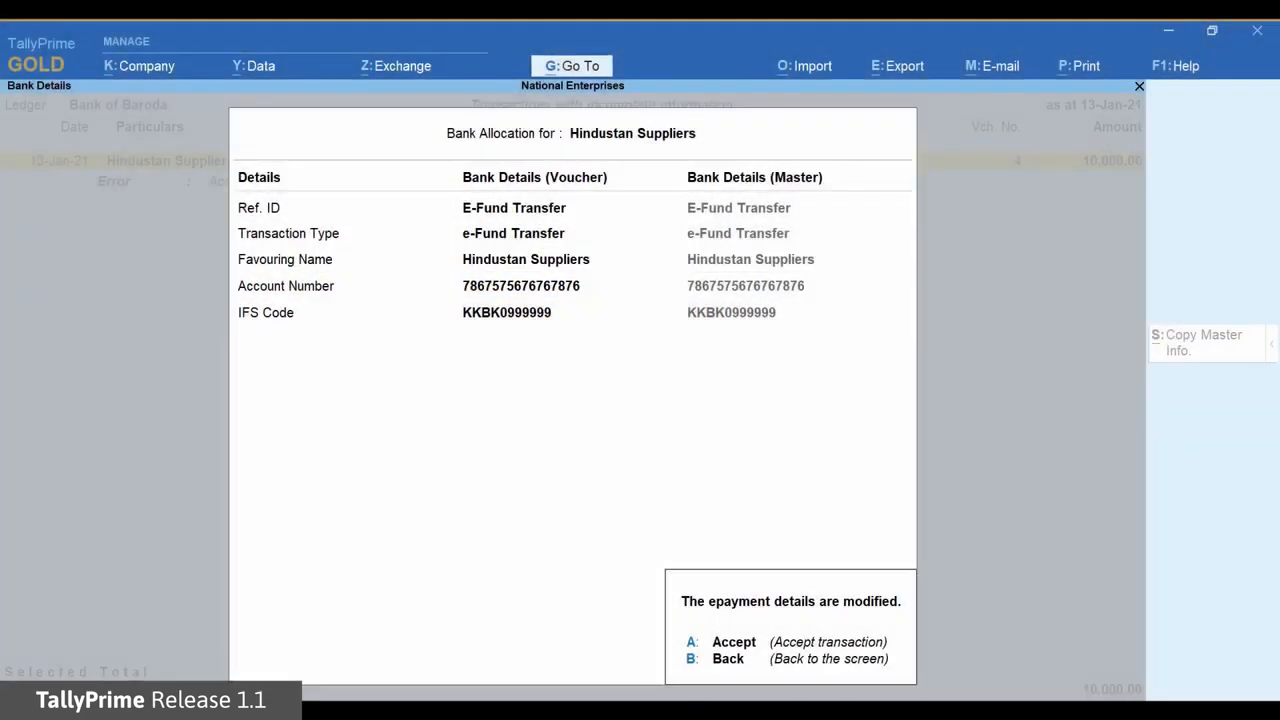
key("a")
key("Escape")
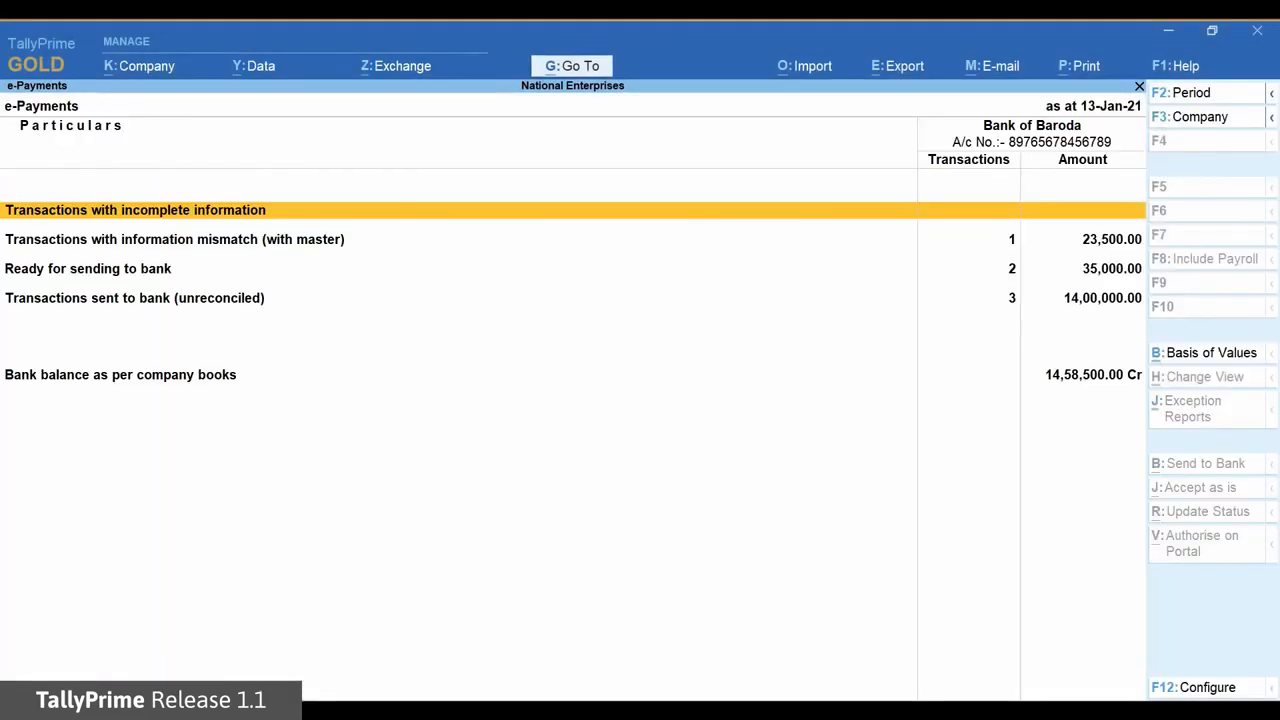
Drill into 'Ready for sending to bank' to list the two Hindustan Suppliers NEFT payments
key("Down")
key("Down")
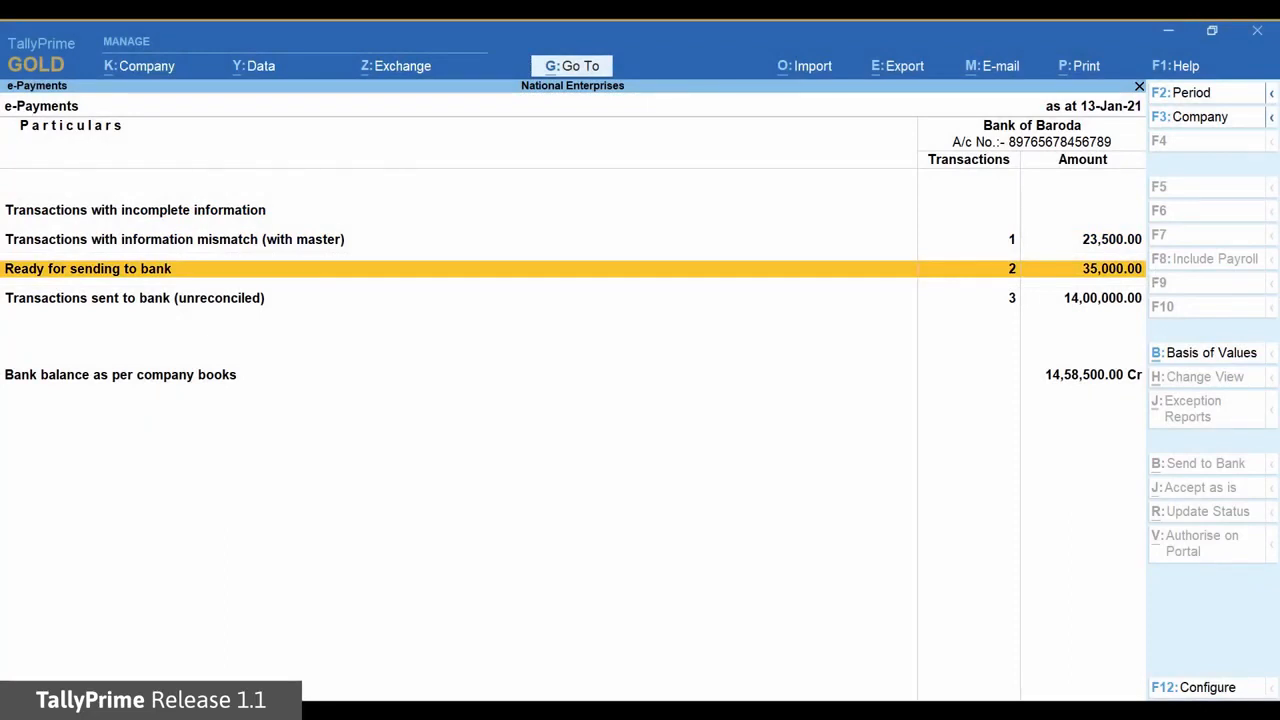
key("Return")
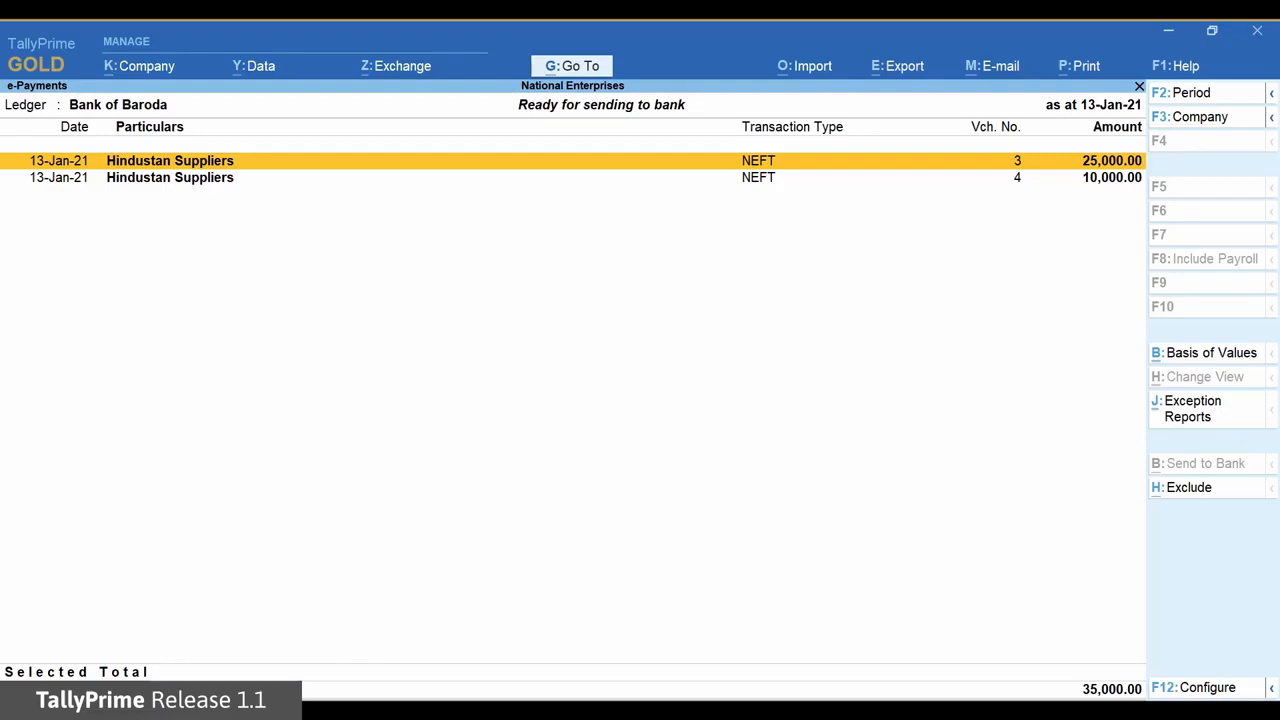
Export the 25,000.00 Hindustan Suppliers payment instruction file to D:\e-payment-files
key("space")
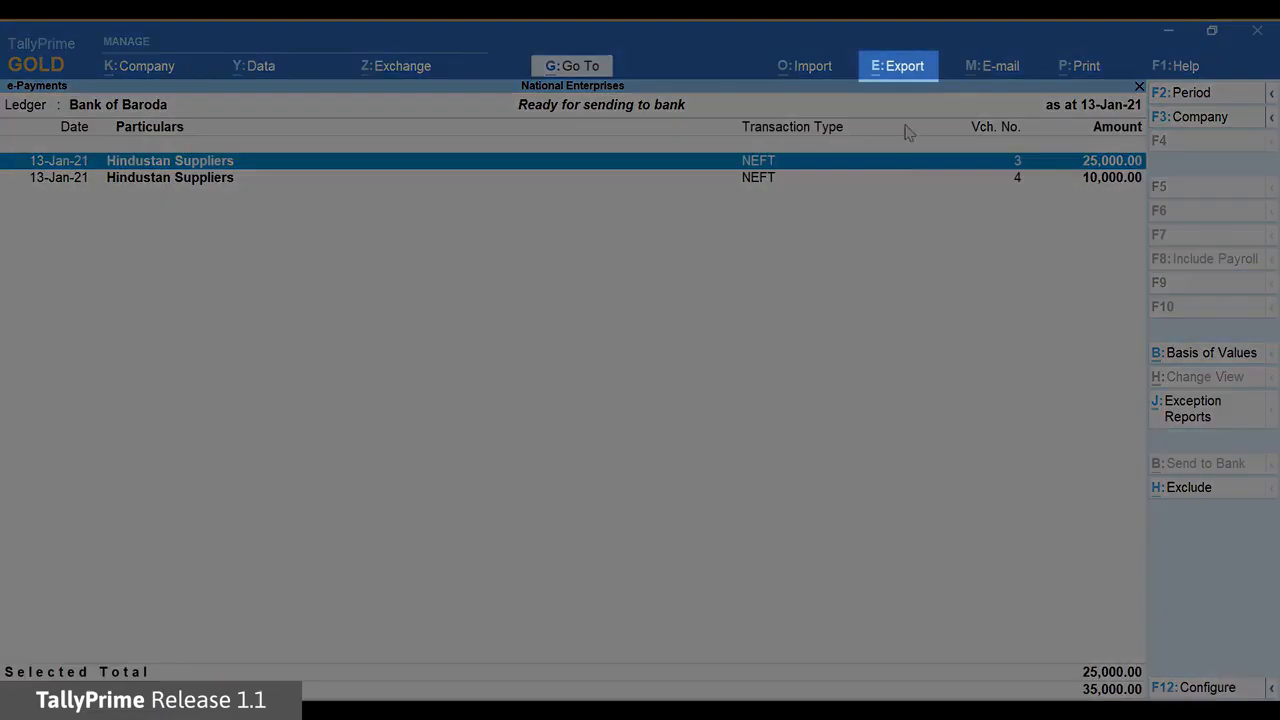
left_click(896, 73)
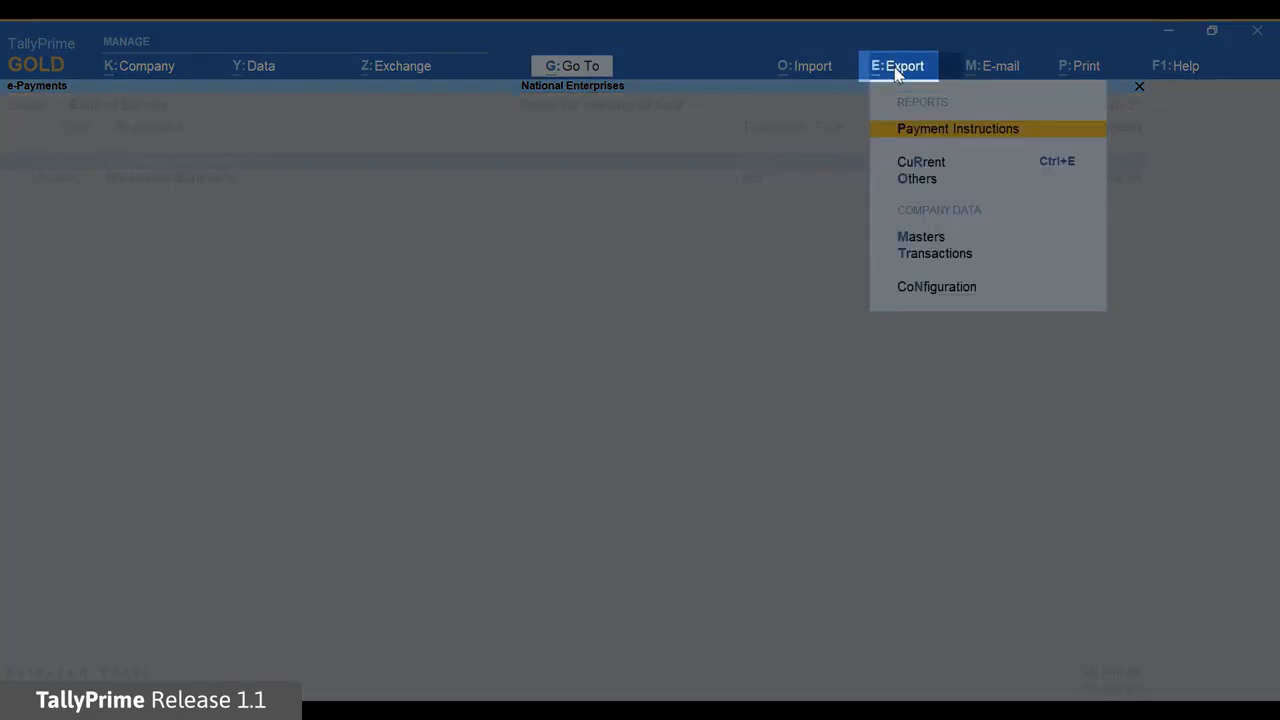
left_click(948, 130)
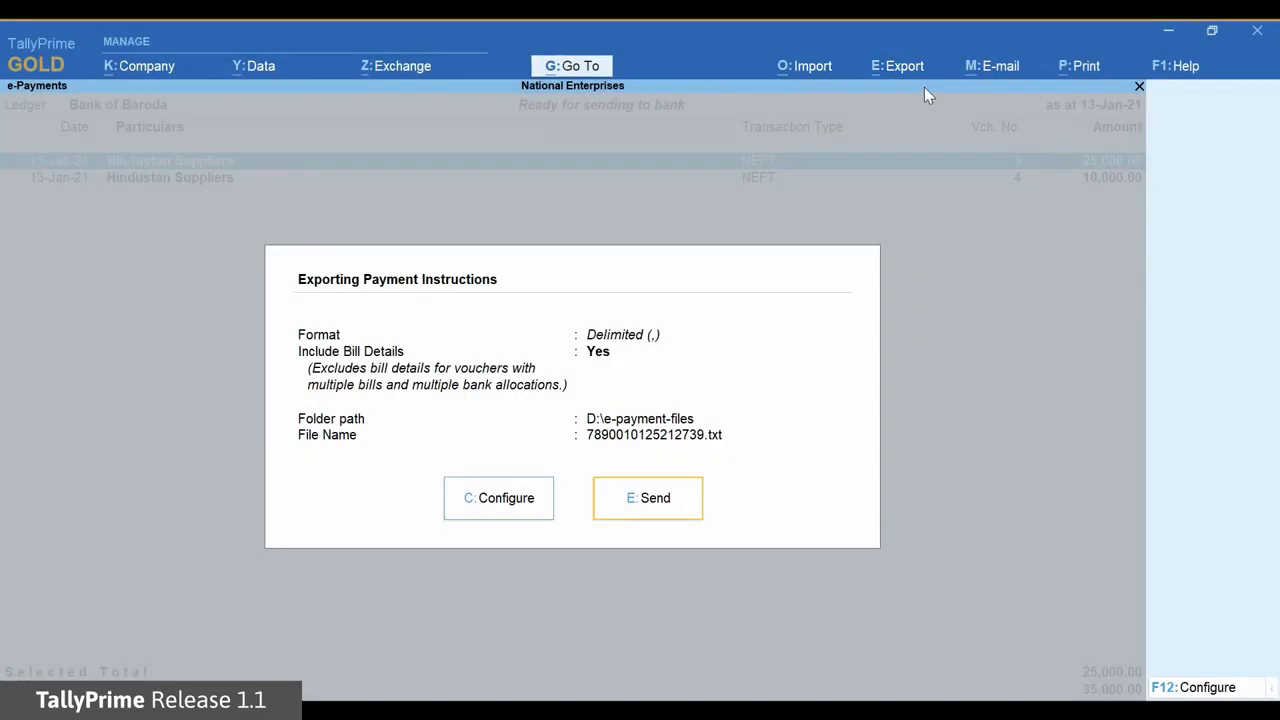
left_click(684, 517)
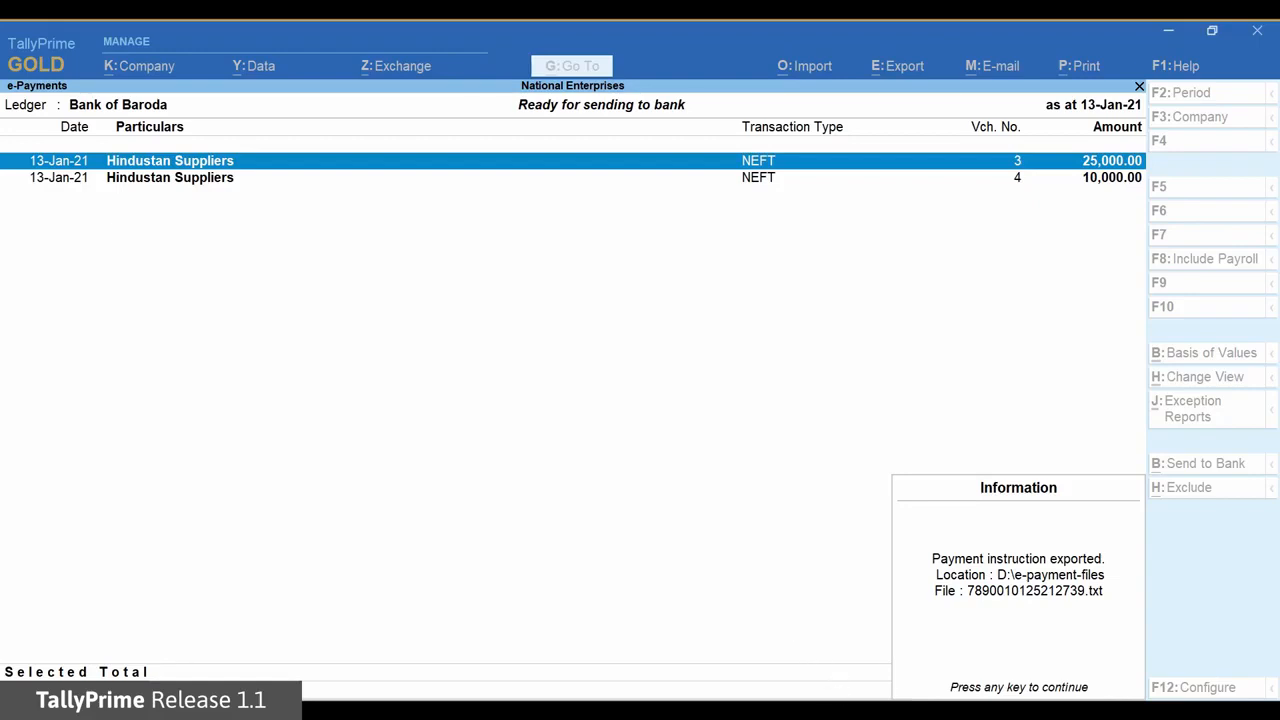
key("Return")
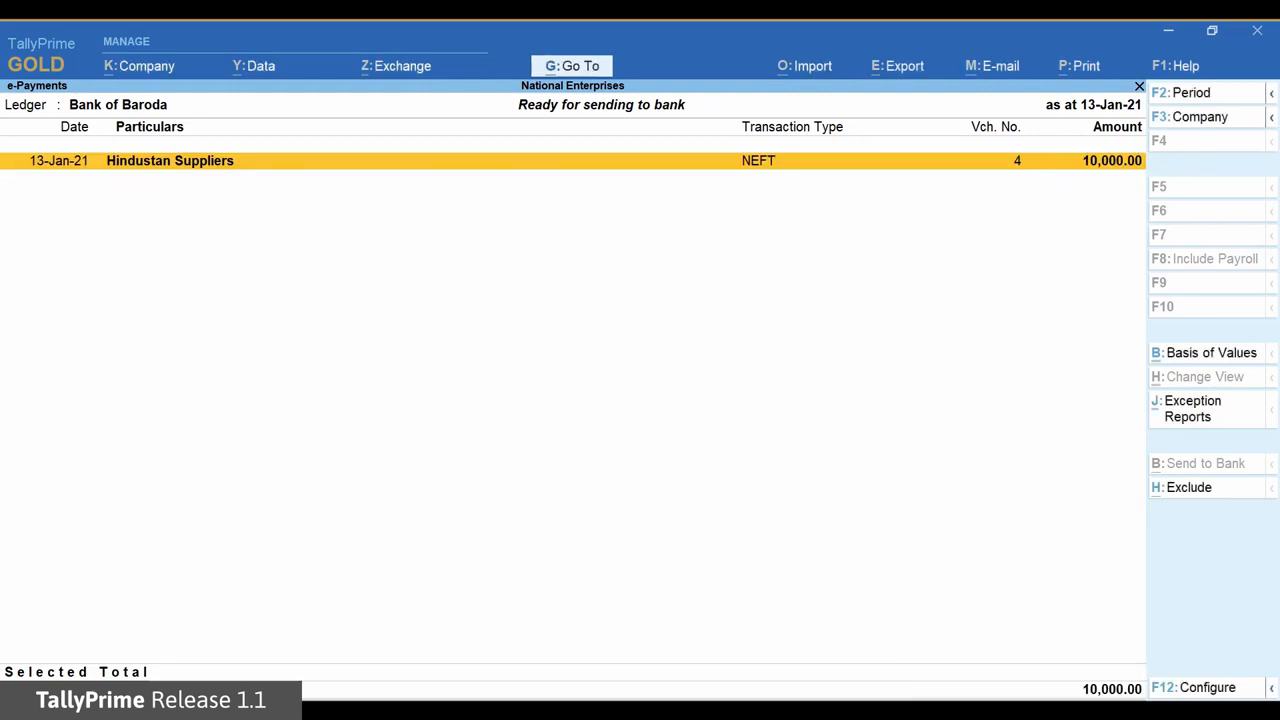
key("Escape")
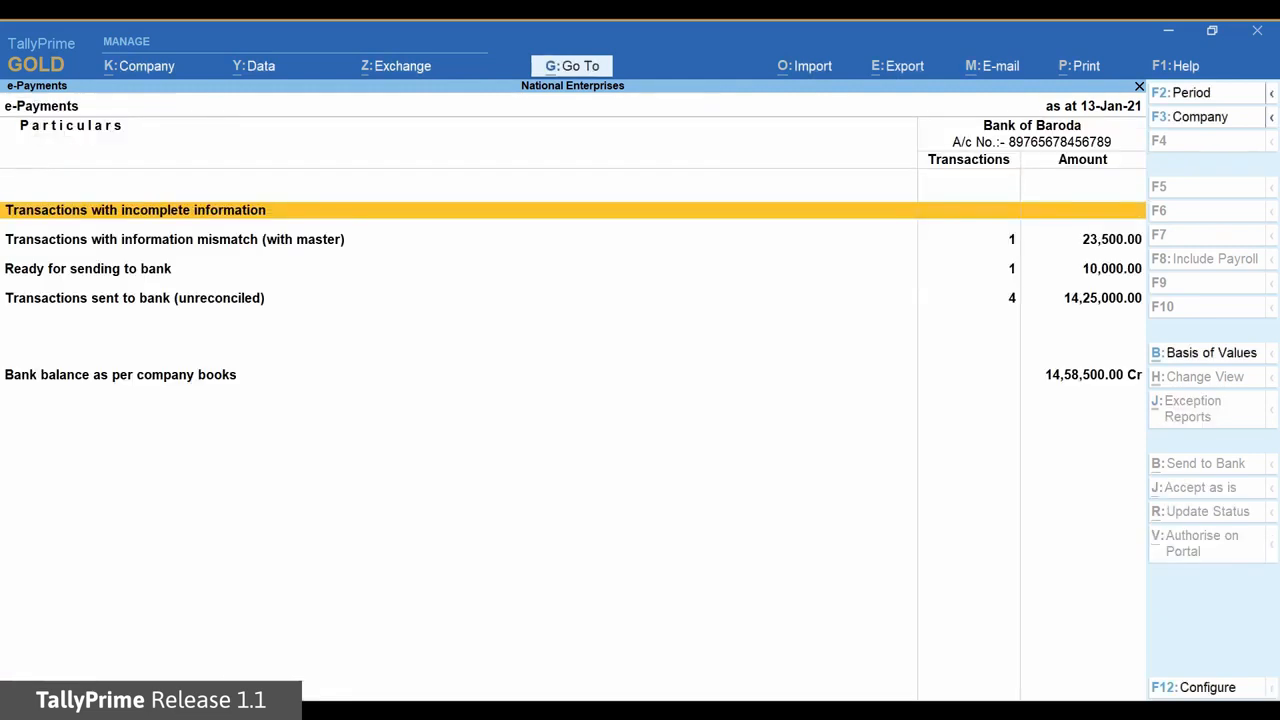
Drill into 'Transactions sent to bank (unreconciled)' and step through the exported transactions
key("Down")
key("Down")
key("Down")
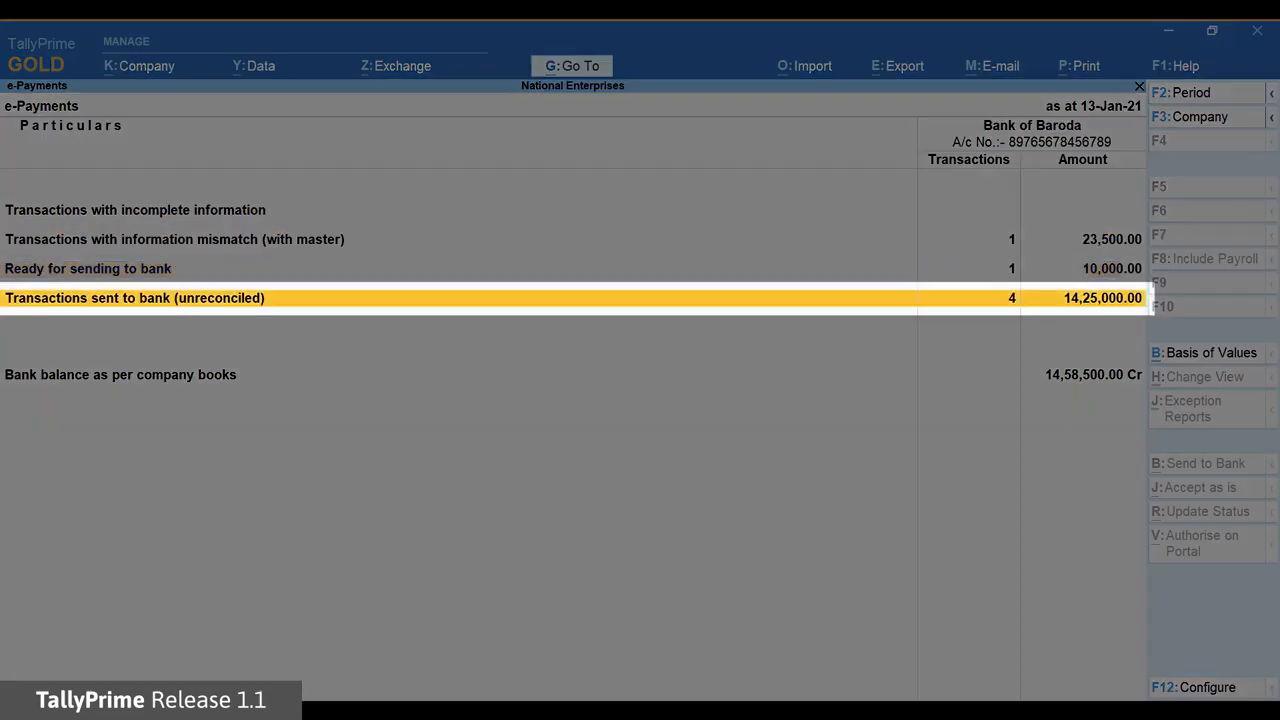
key("Return")
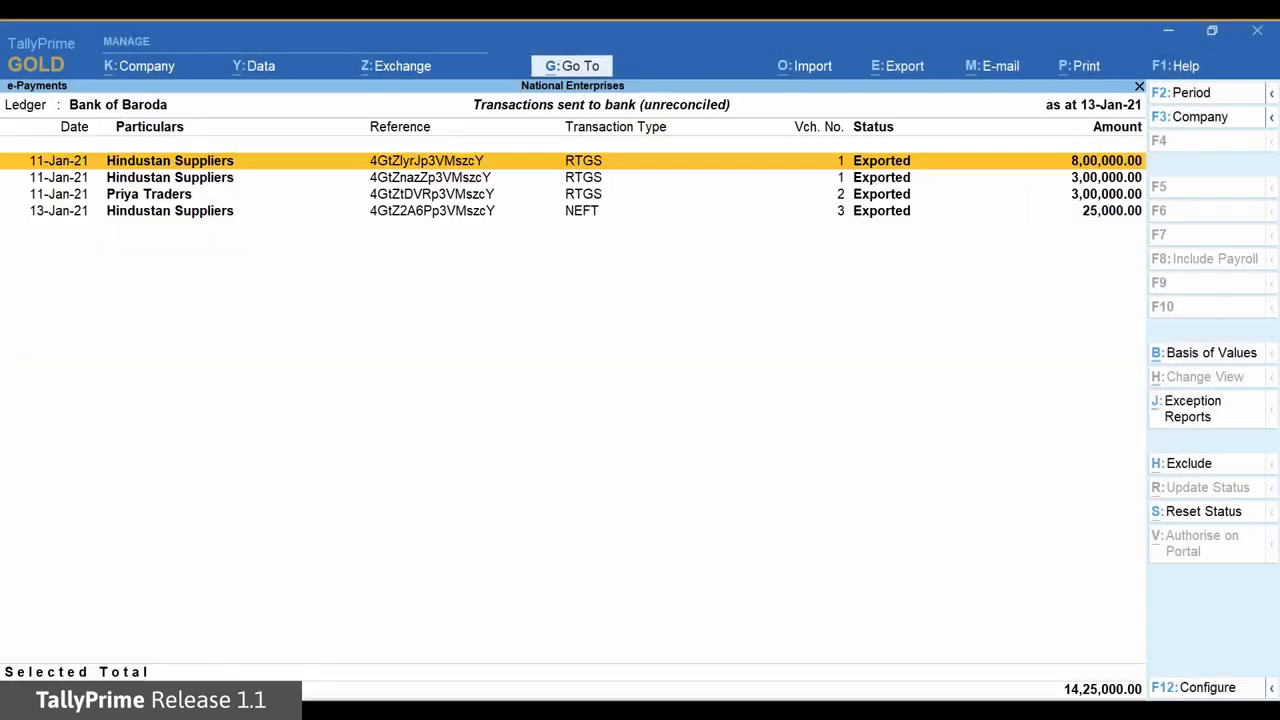
key("Down")
key("Down")
key("Down")
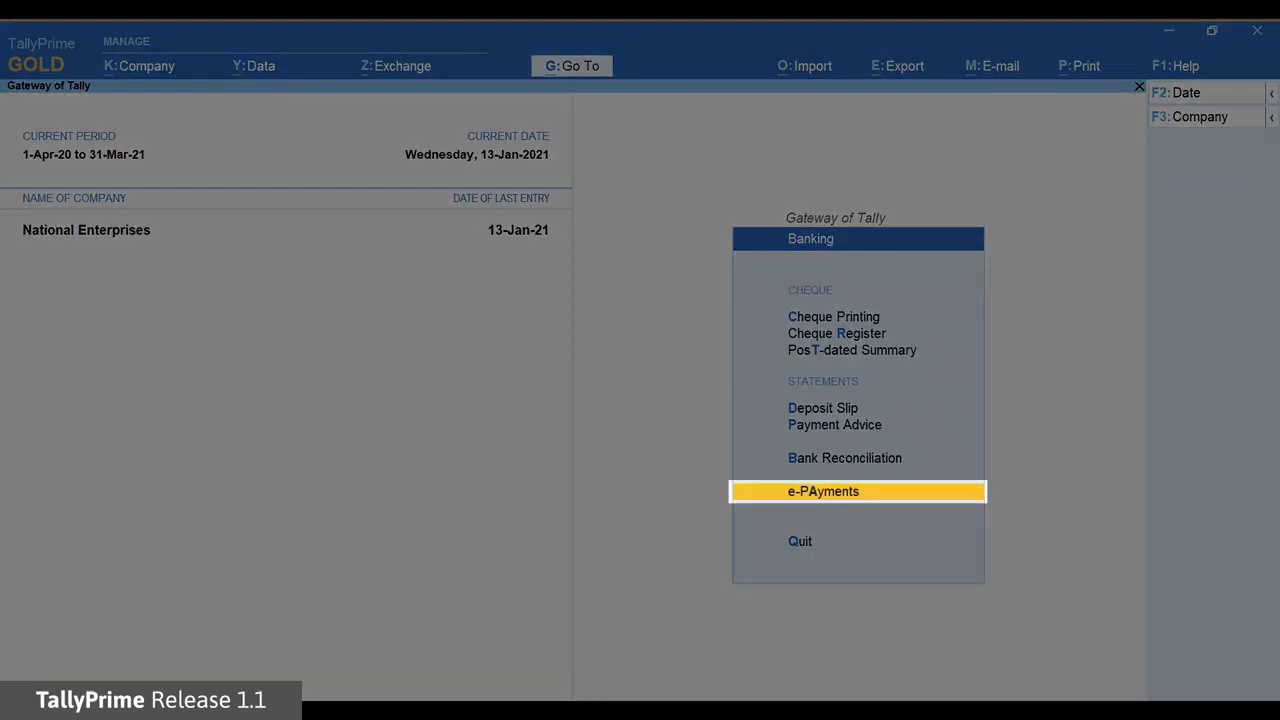
Open e-Payments from the Banking menu and list the five unreconciled sent transactions totalling 14,35,000.00
key("Return")
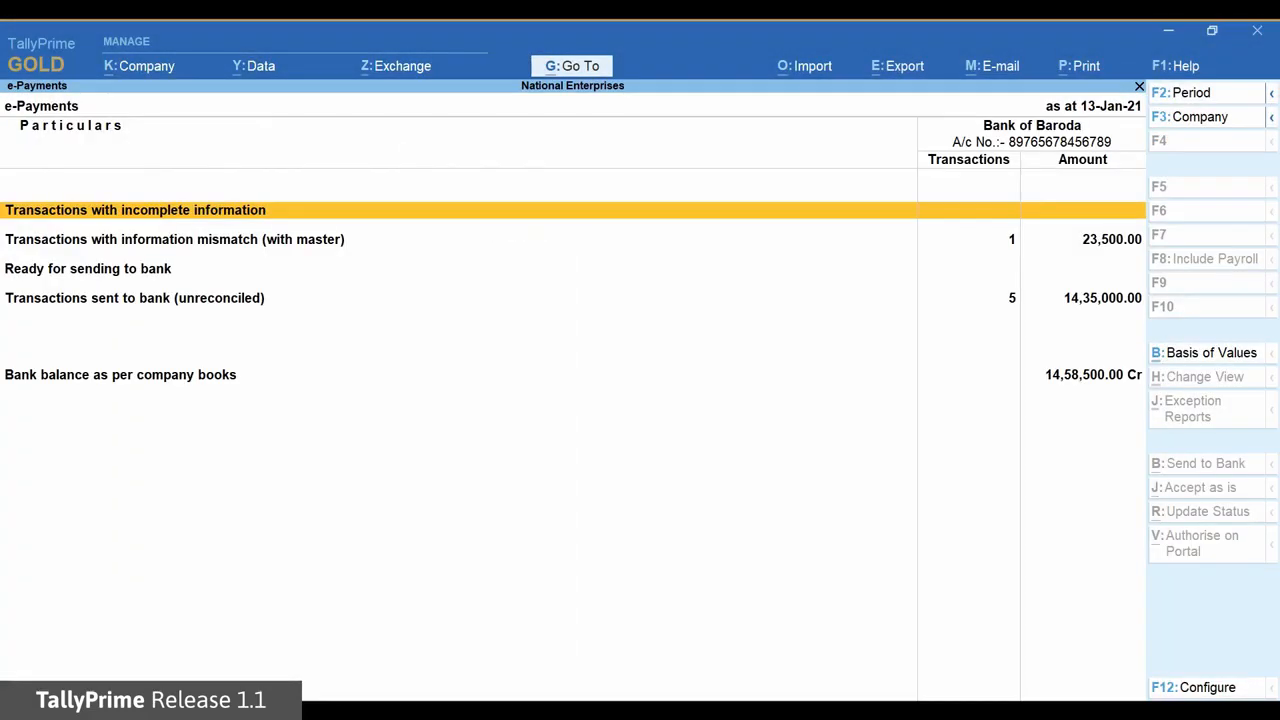
key("Down")
key("Down")
key("Down")
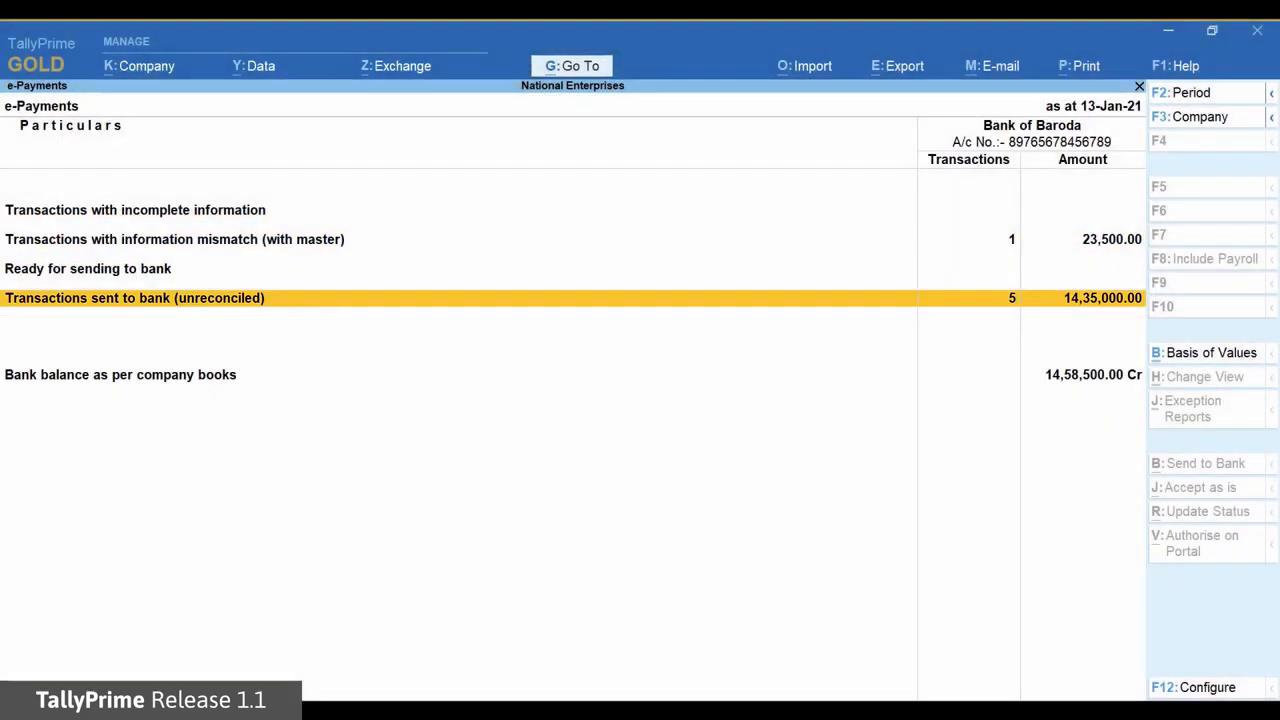
key("Return")
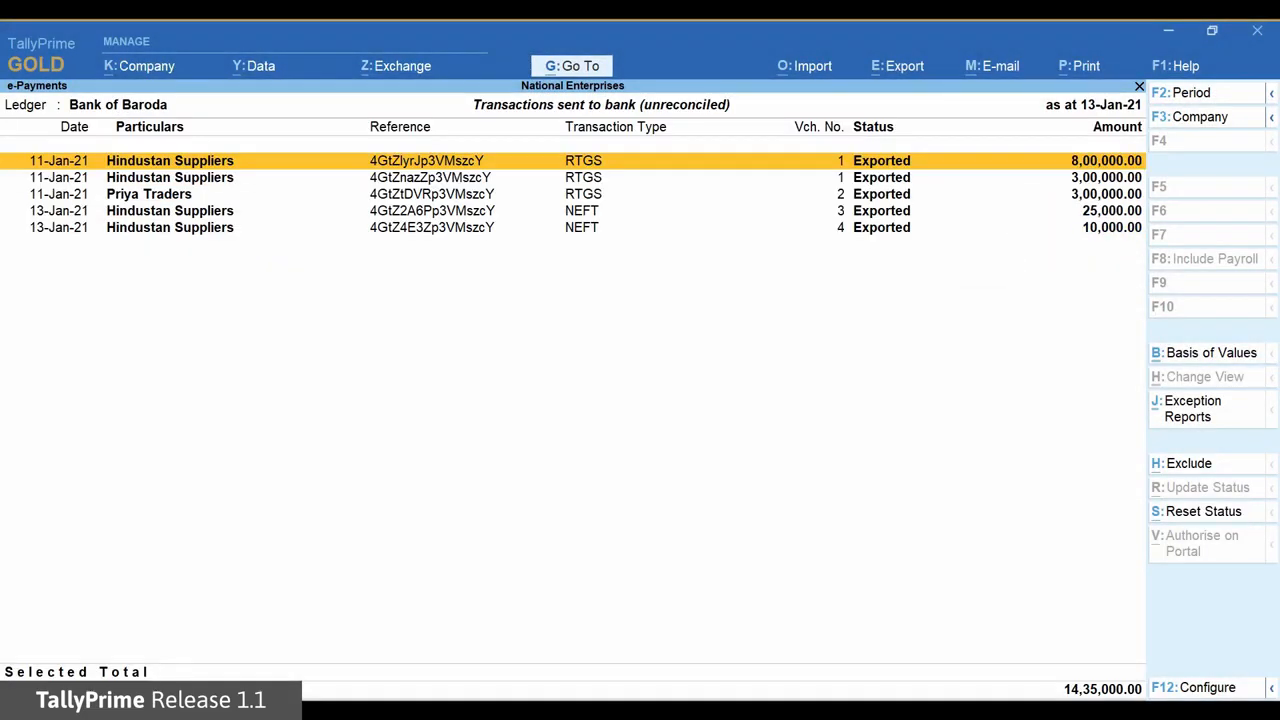
Import bank details from 'Payments Transaction Report702 - original.csv' and confirm reconciling three transactions
left_click(831, 64)
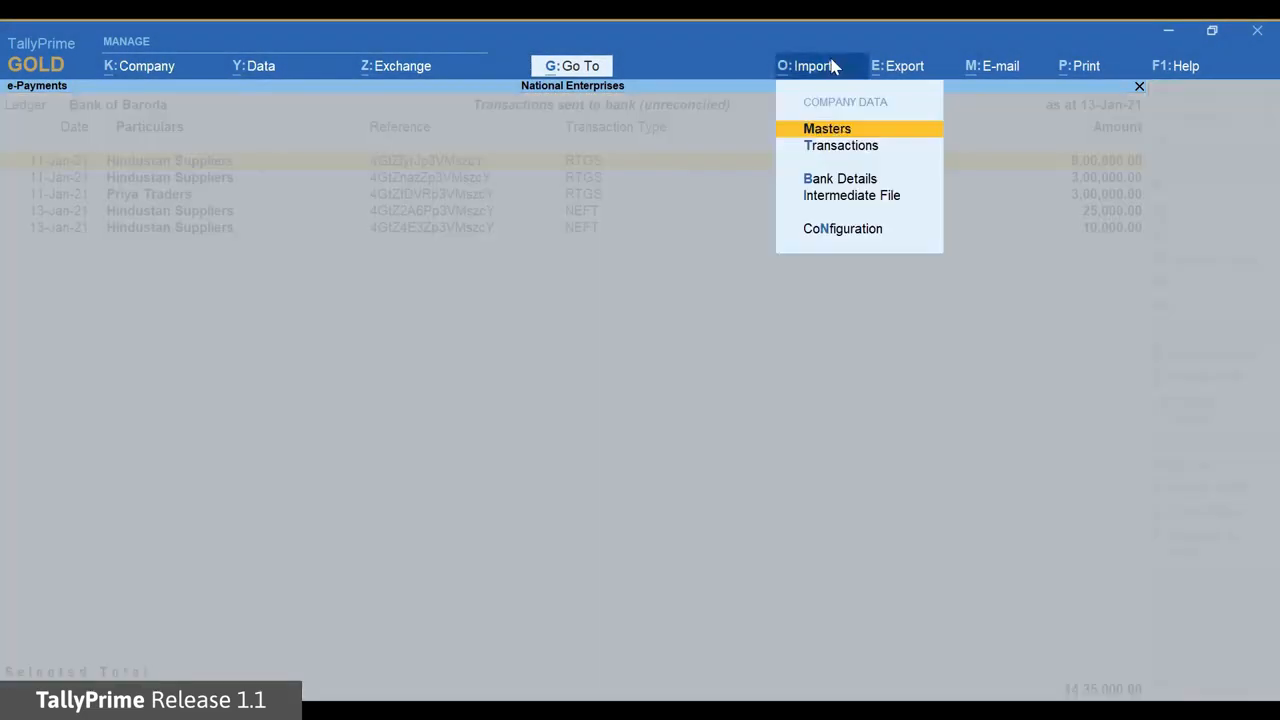
key("Down")
key("Down")
key("Down")
key("Return")
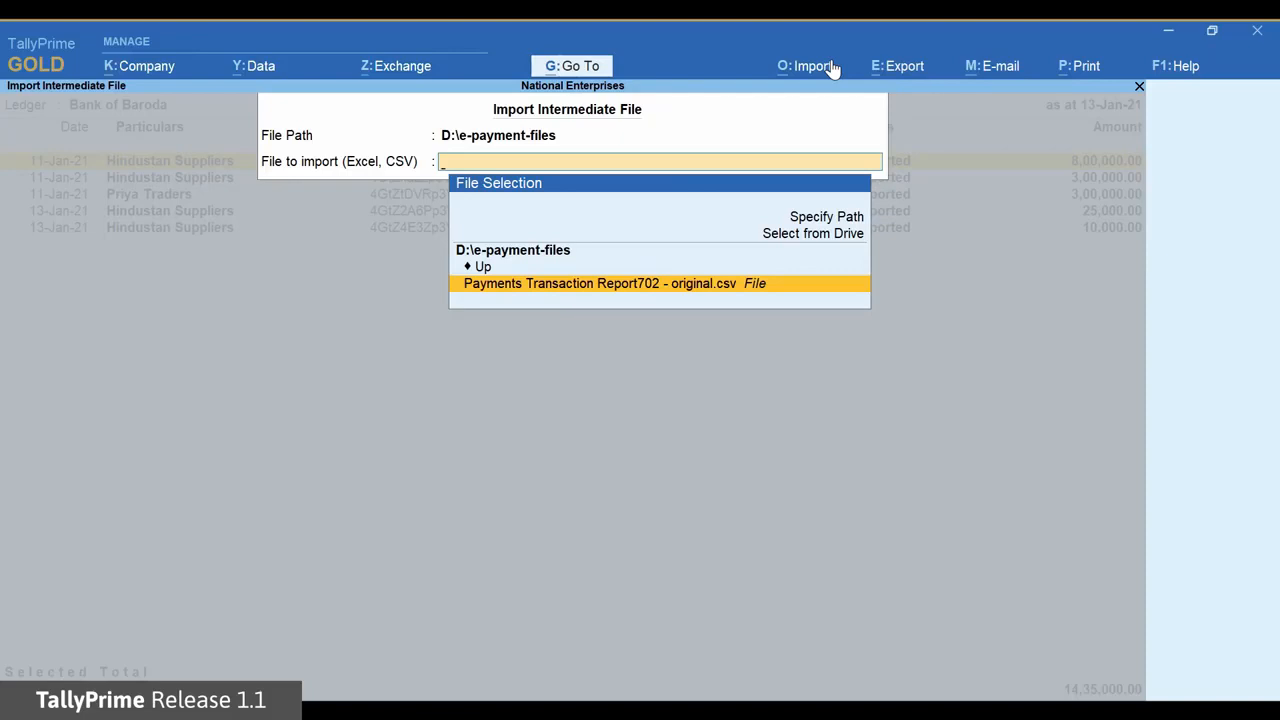
key("Return")
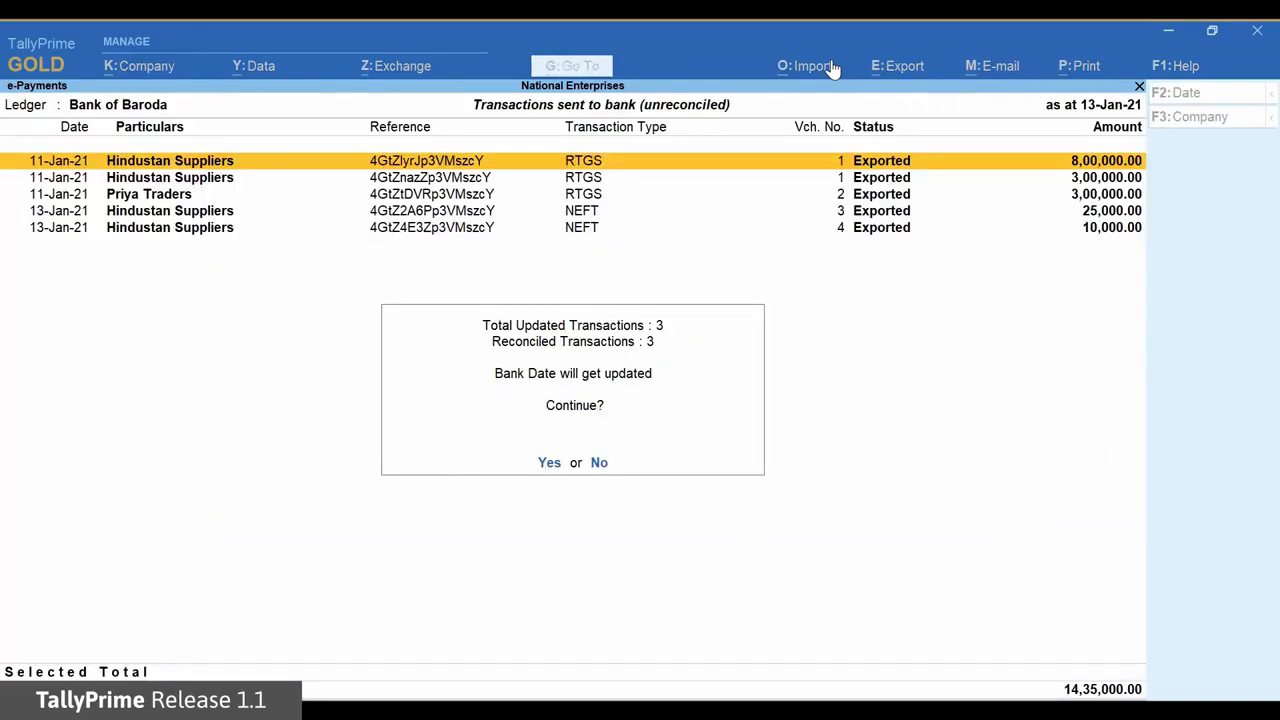
left_click(550, 463)
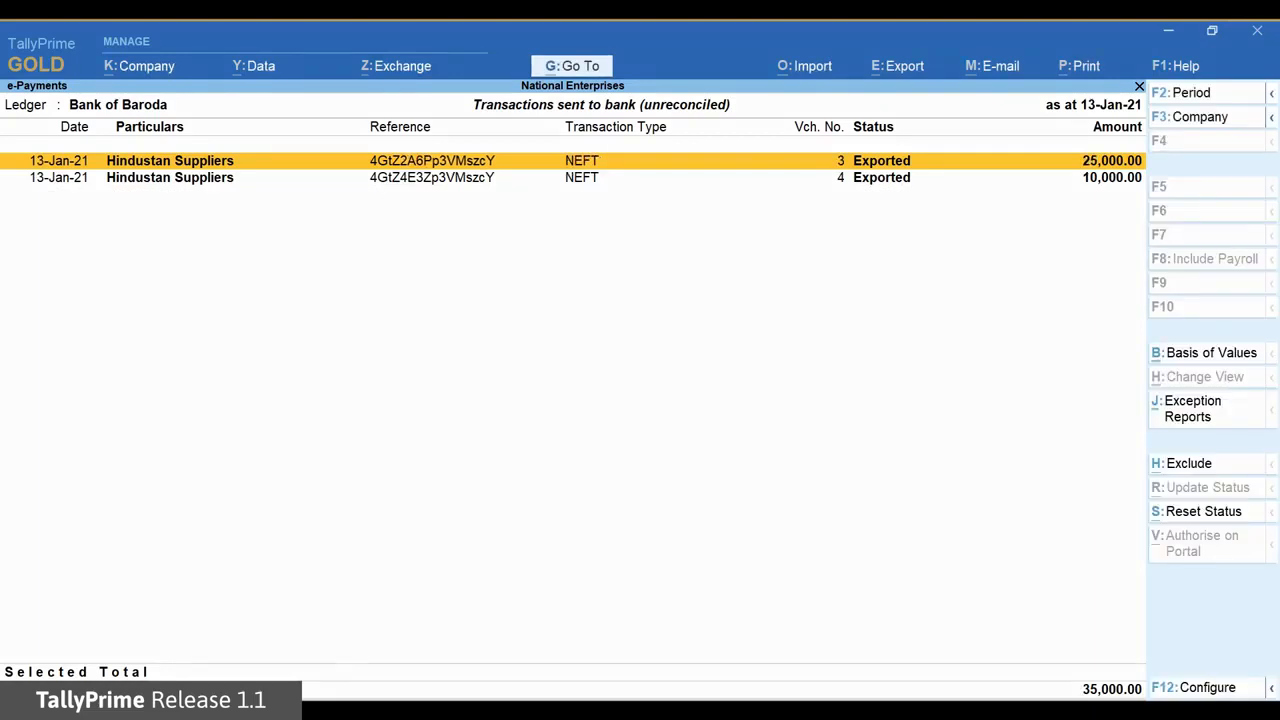